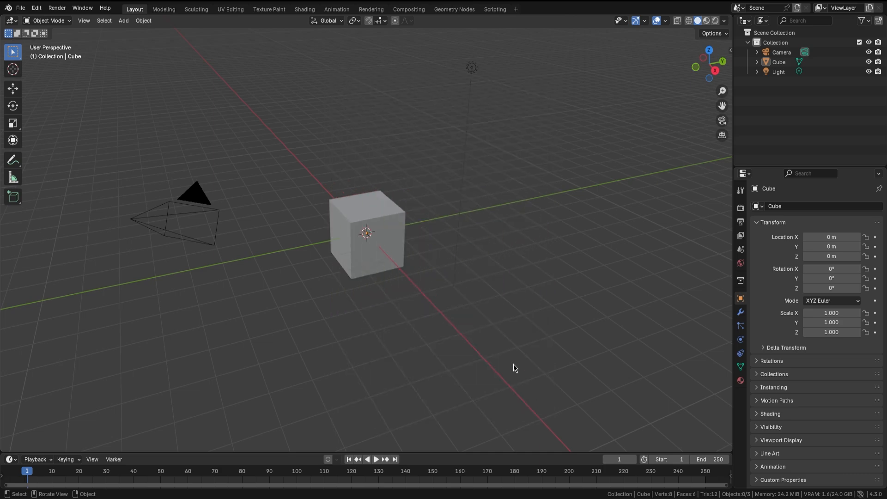
pyautogui.click(21, 8)
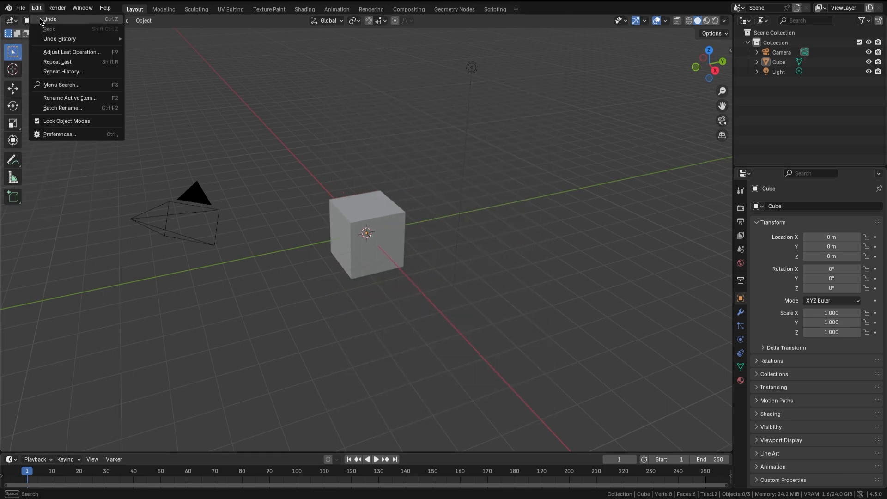
pyautogui.moveTo(110, 19)
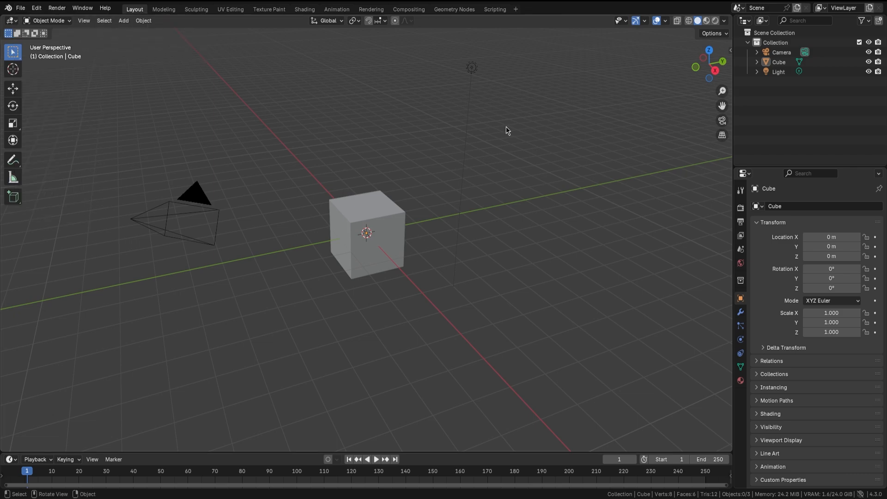
pyautogui.click(21, 8)
pyautogui.moveTo(69, 19)
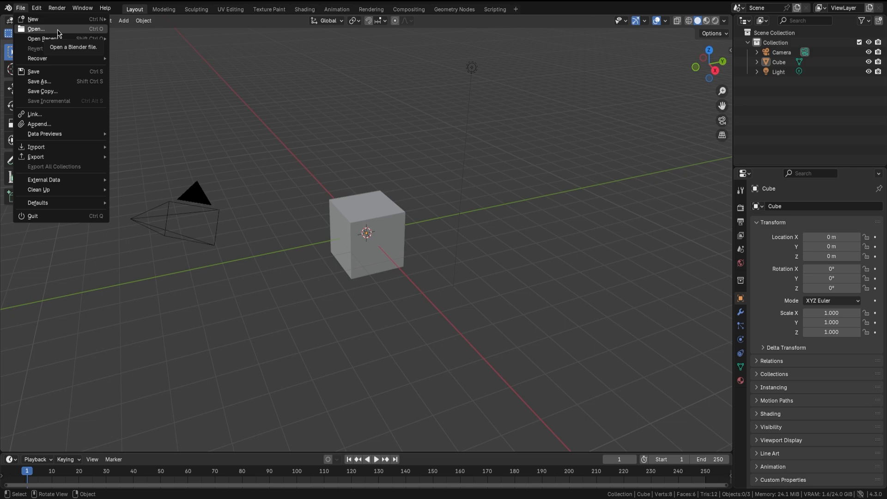
pyautogui.moveTo(59, 38)
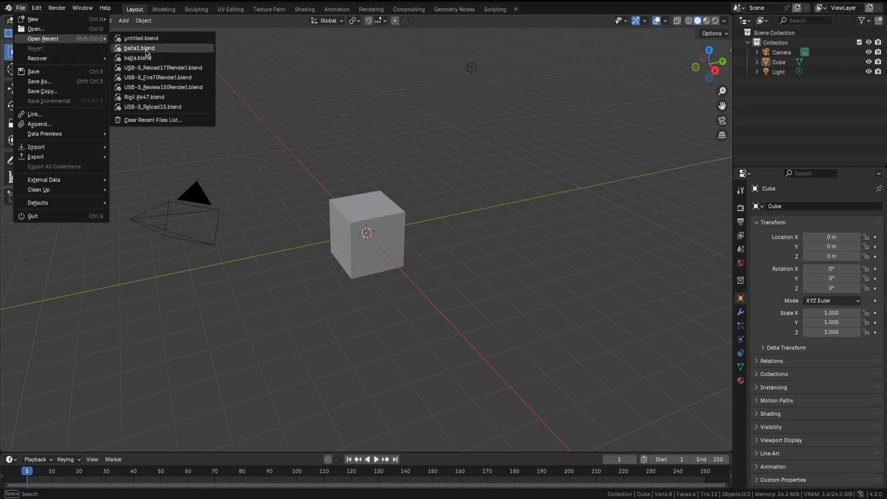
pyautogui.moveTo(57, 60)
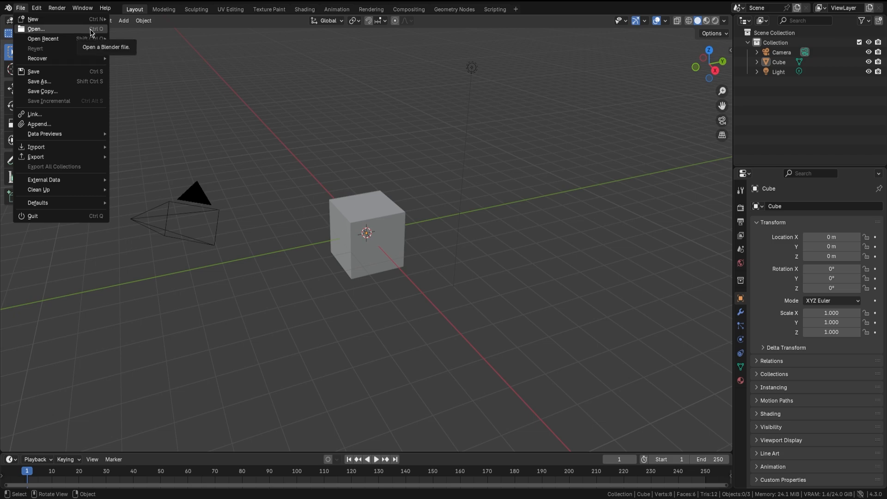
pyautogui.moveTo(90, 38)
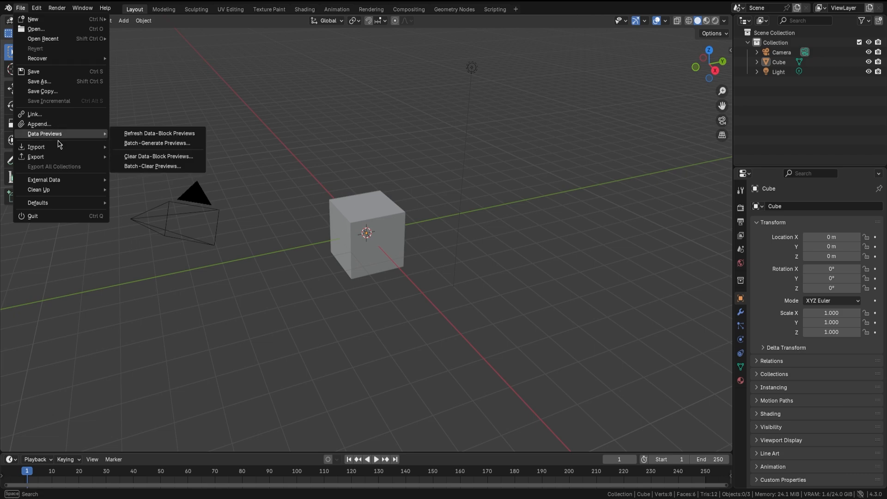
# Step: Open the FBX export settings, set the path mode to Copy and enable embedding of textures
pyautogui.moveTo(54, 147)
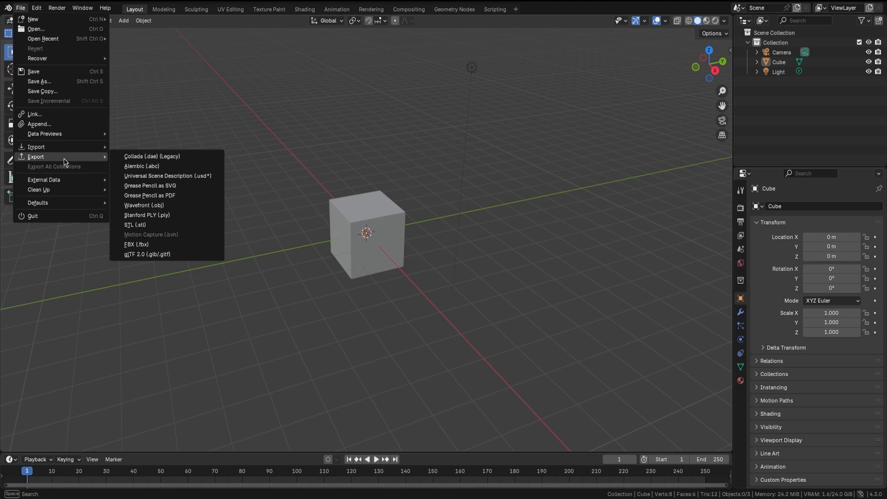
pyautogui.click(159, 248)
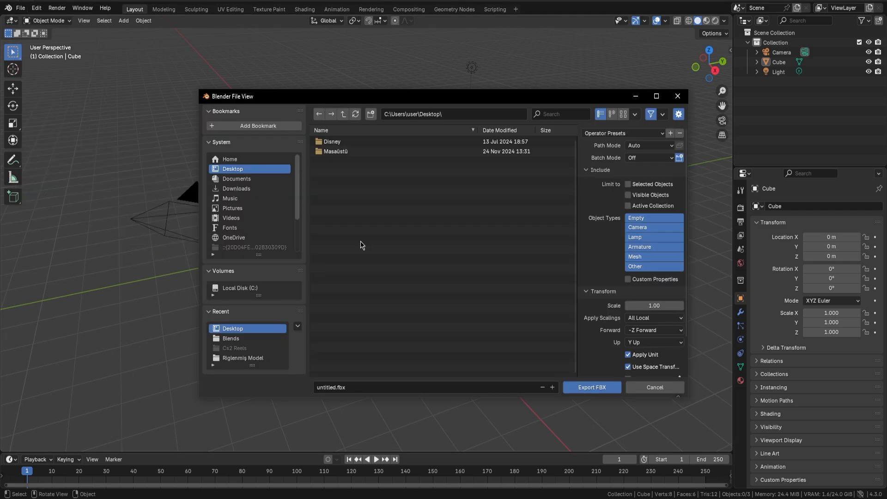
pyautogui.click(642, 146)
pyautogui.click(642, 211)
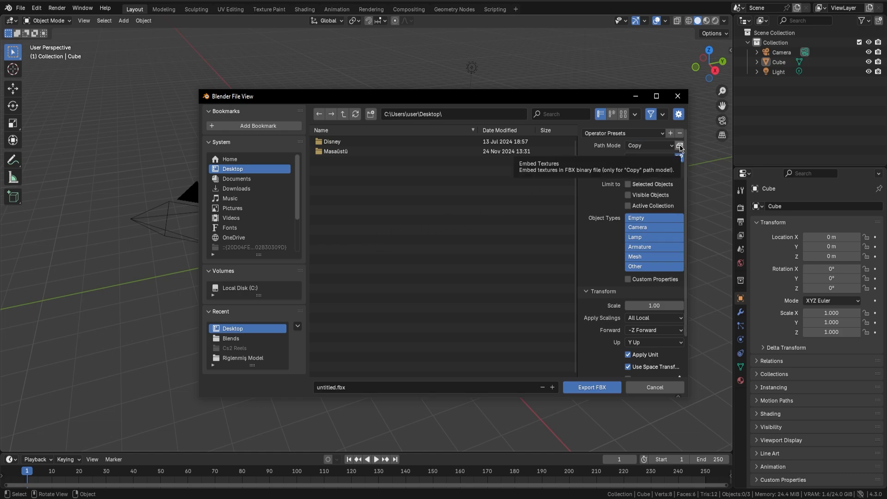
pyautogui.click(679, 147)
pyautogui.moveTo(513, 96); pyautogui.dragTo(489, 332)
pyautogui.click(396, 245)
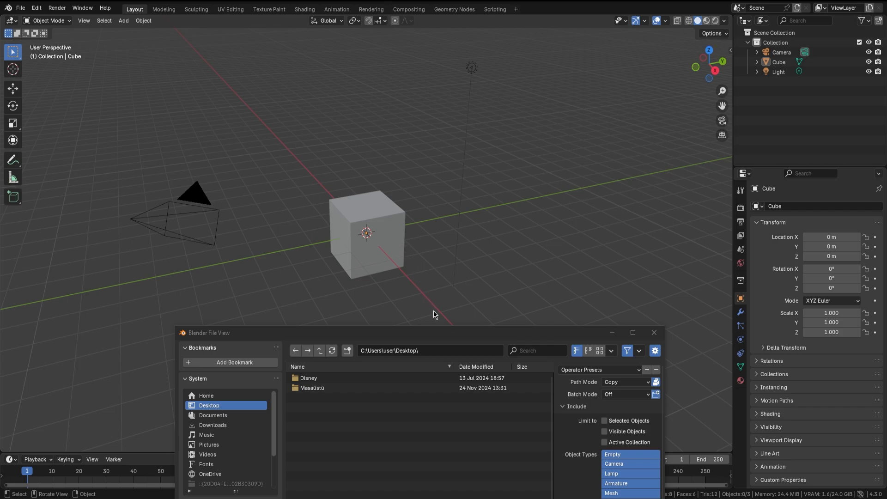
pyautogui.moveTo(418, 332); pyautogui.dragTo(404, 100)
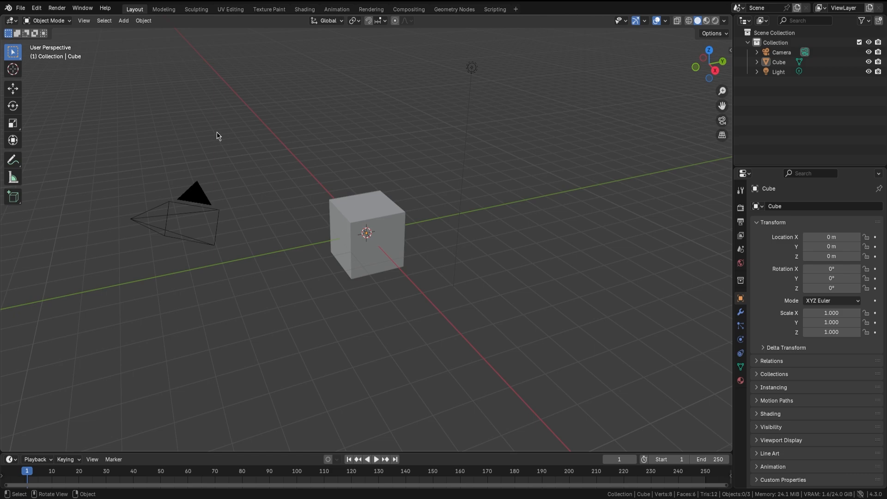
# Step: Search the available commands for "mirror"
pyautogui.press('F3')
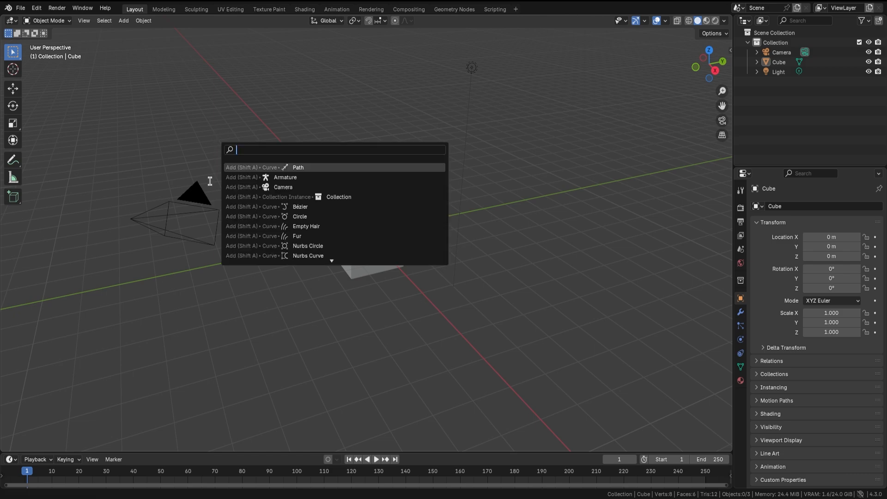
pyautogui.write('mirror')
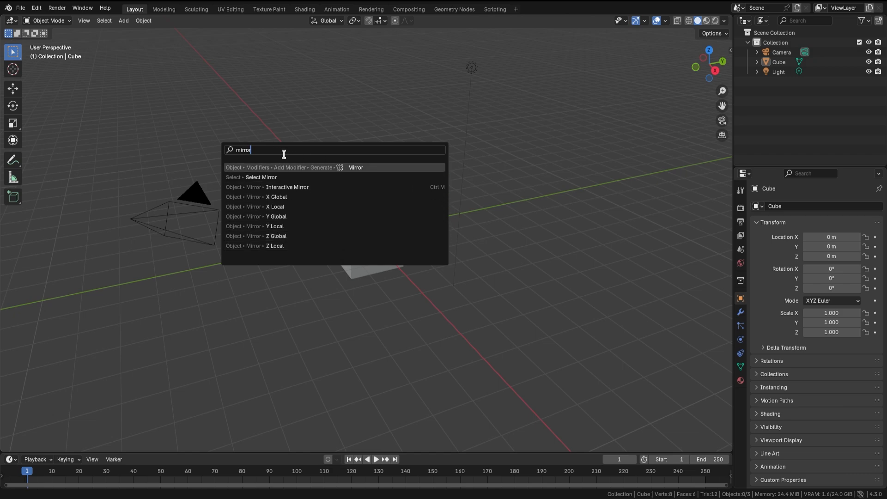
# Step: Open the preferences and look through the Interface, Viewport, Lights, Editing, Animation and Get Extensions settings
pyautogui.click(36, 8)
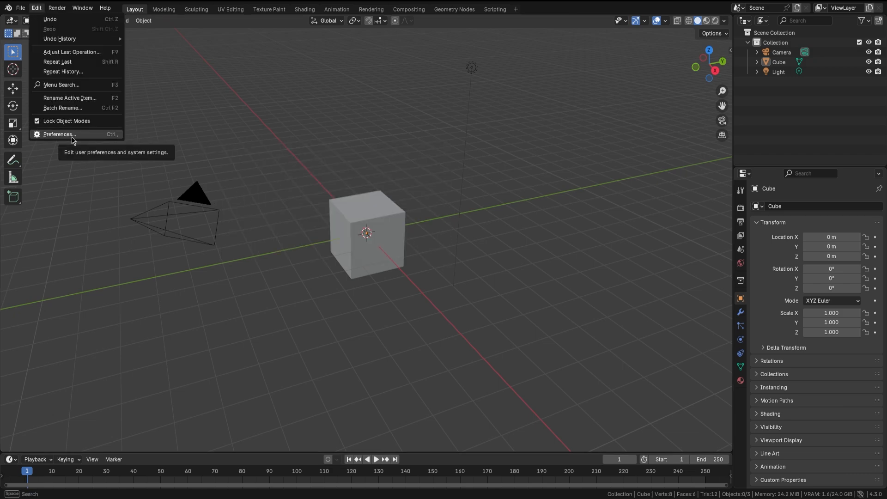
pyautogui.click(71, 135)
pyautogui.moveTo(171, 9); pyautogui.dragTo(393, 93)
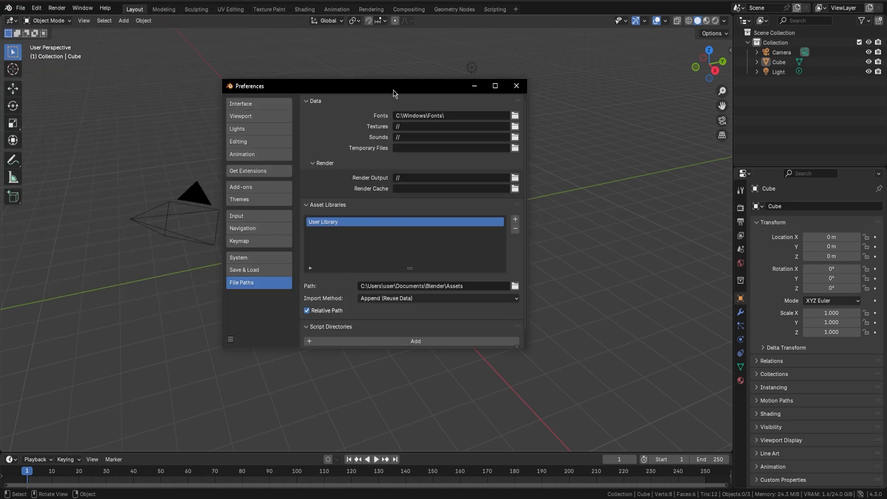
pyautogui.click(259, 104)
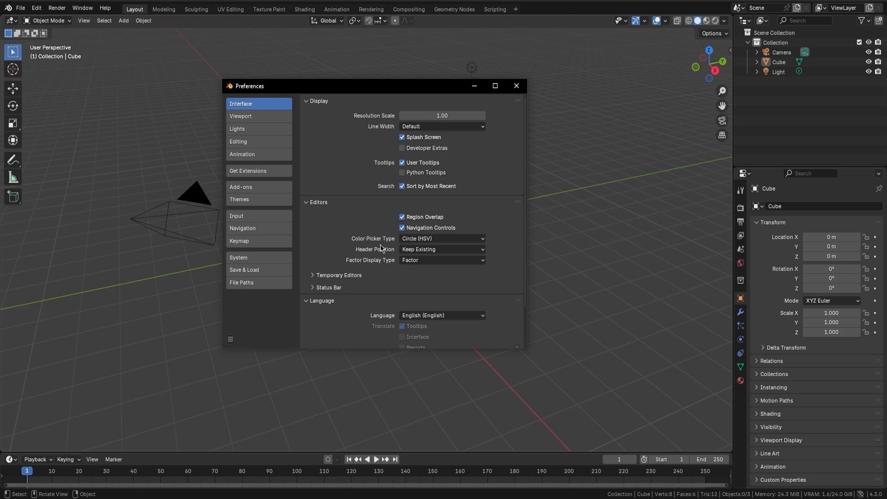
pyautogui.click(270, 117)
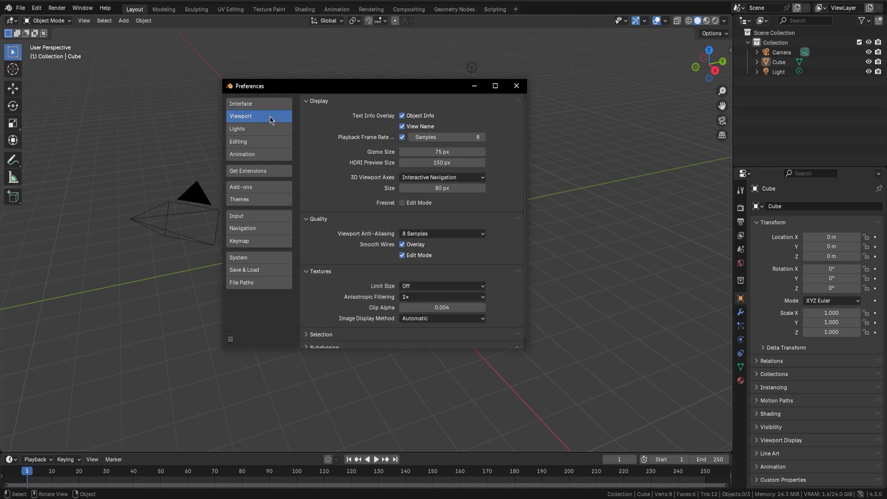
pyautogui.click(262, 104)
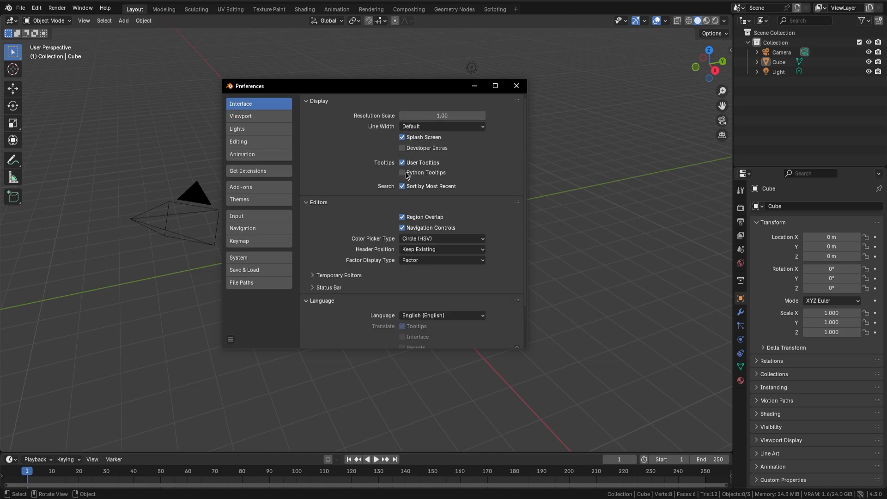
pyautogui.click(261, 116)
pyautogui.click(277, 128)
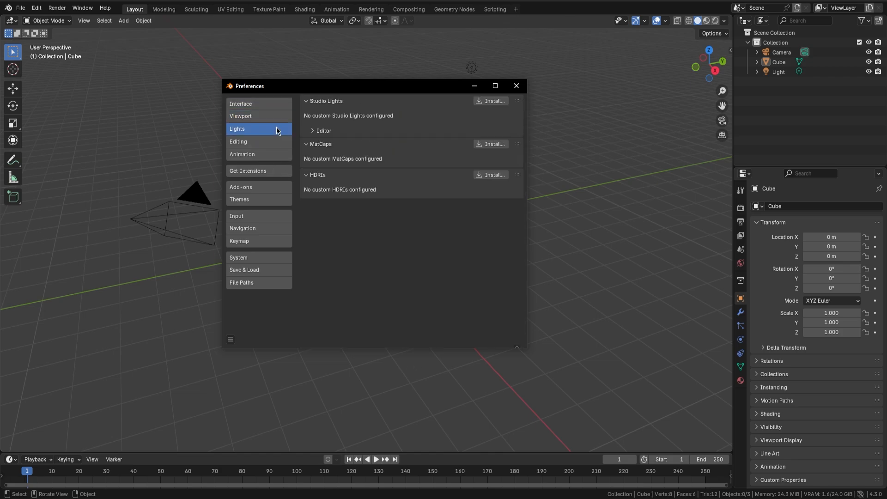
pyautogui.click(270, 141)
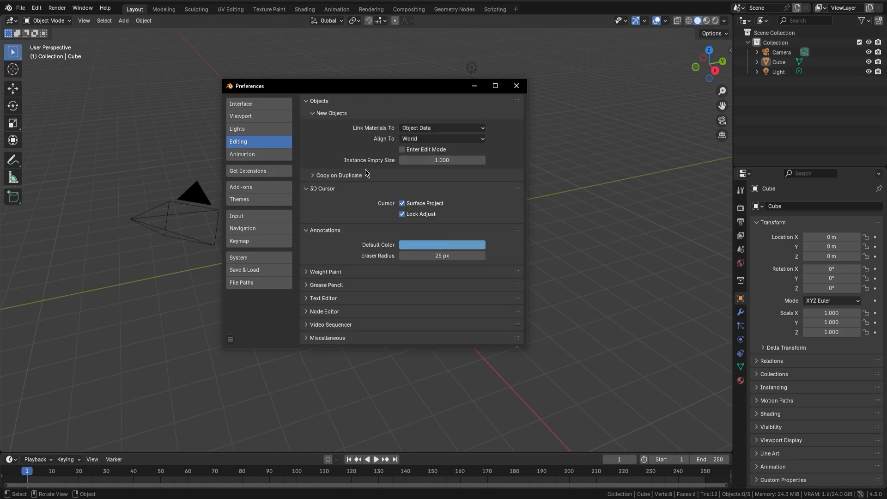
pyautogui.click(240, 155)
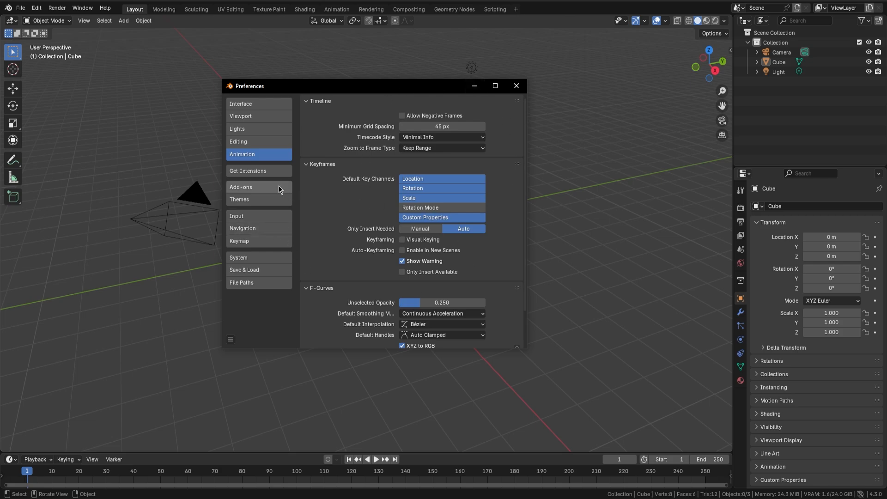
pyautogui.click(257, 171)
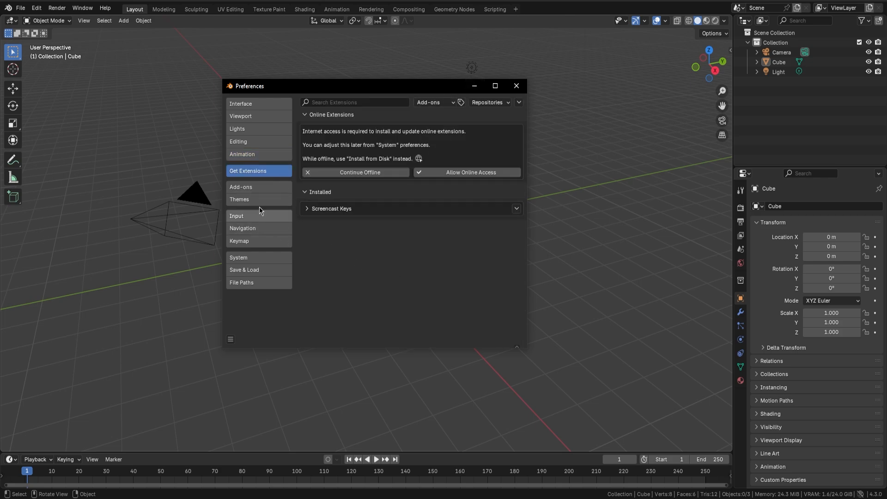
# Step: Disable the Node Wrangler add-on in the preferences and enable it again
pyautogui.click(242, 187)
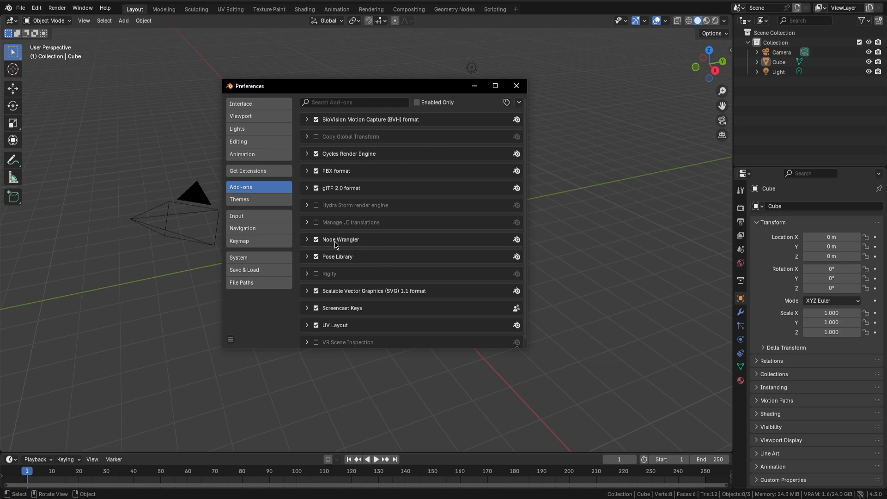
pyautogui.click(317, 241)
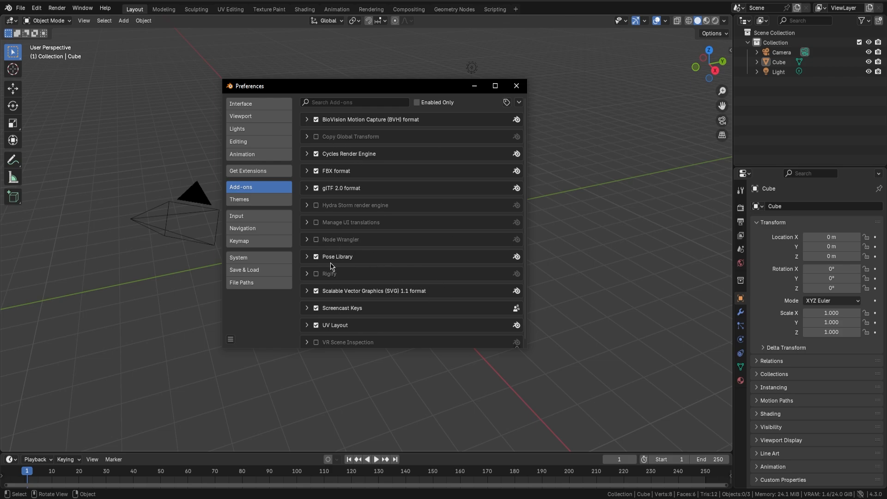
pyautogui.click(341, 241)
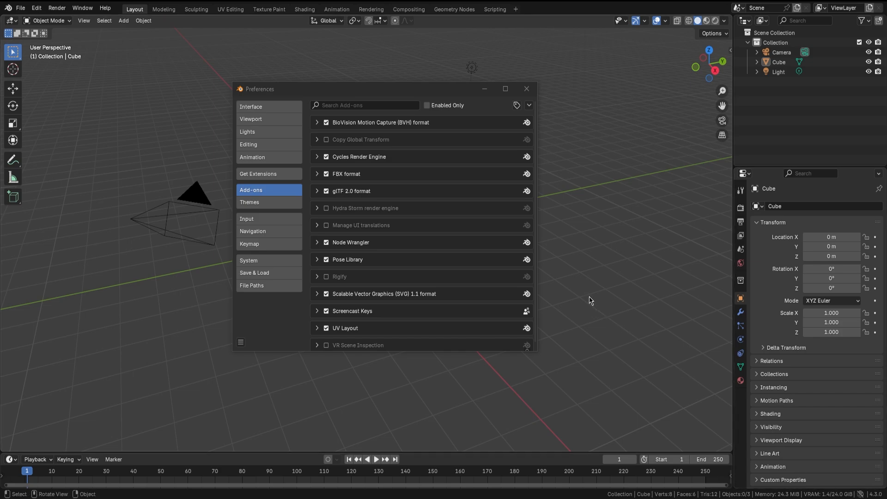
# Step: Look through the Themes, Input and Navigation settings in the preferences
pyautogui.click(285, 203)
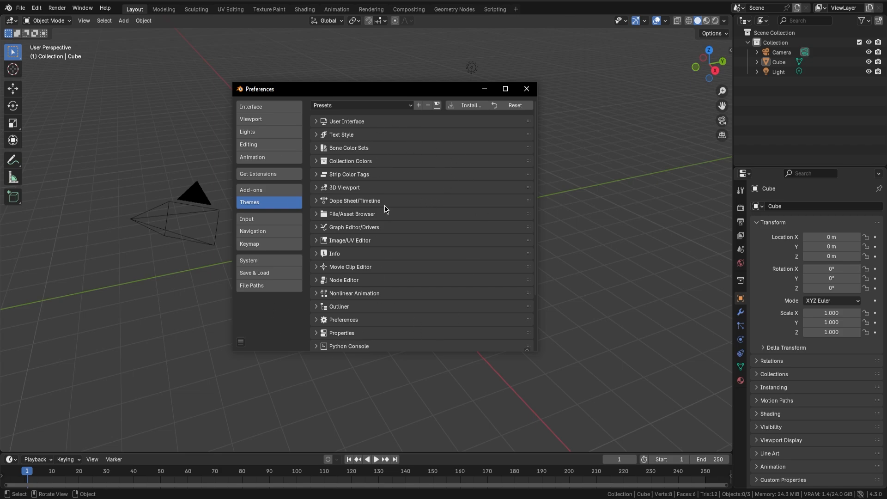
pyautogui.click(249, 218)
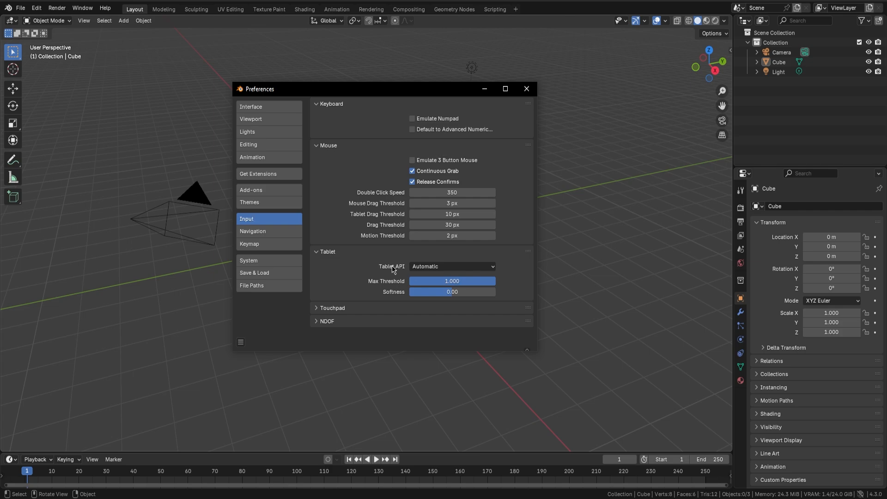
pyautogui.click(267, 231)
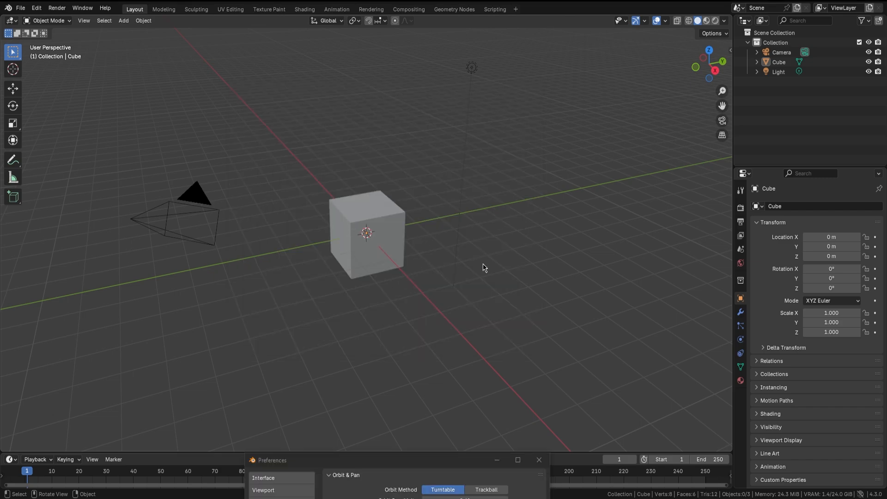
# Step: Select the cube and orbit the view around it to try out the viewport navigation
pyautogui.click(384, 241)
pyautogui.moveTo(522, 243); pyautogui.dragTo(352, 262, button='middle')
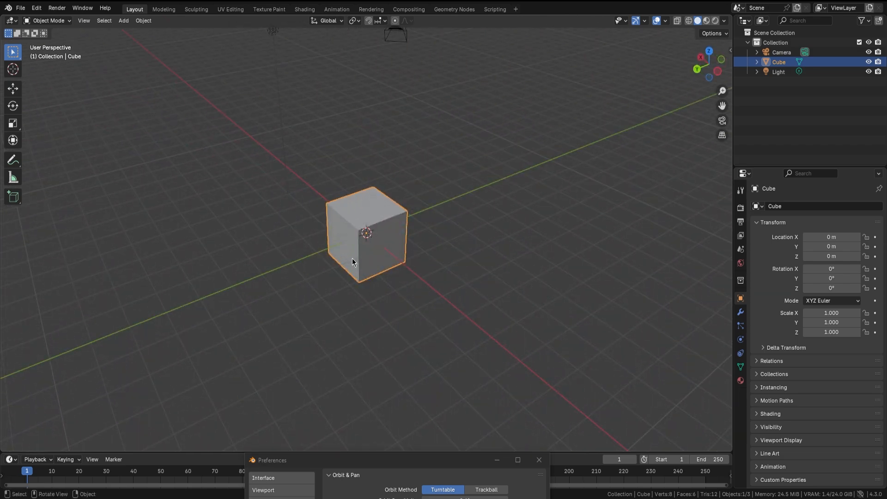
pyautogui.moveTo(440, 461); pyautogui.dragTo(437, 262)
pyautogui.click(618, 262)
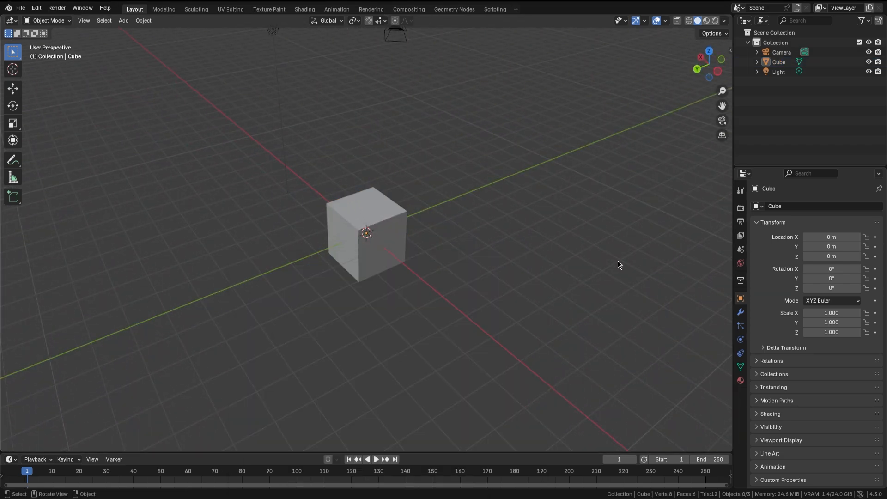
pyautogui.moveTo(618, 261); pyautogui.dragTo(434, 248, button='middle')
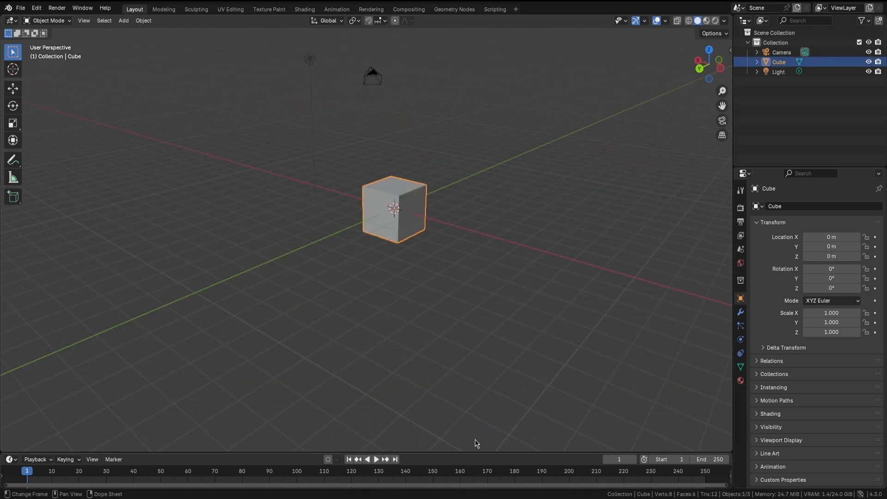
# Step: Show the Keymap preferences and switch the cube repeatedly between Object Mode and Edit Mode, finishing in Object Mode
pyautogui.click(305, 305)
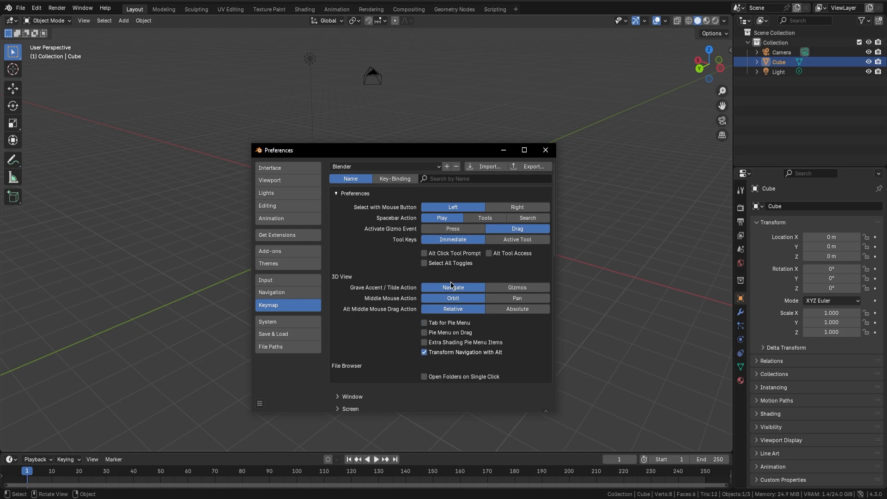
pyautogui.moveTo(452, 151); pyautogui.dragTo(458, 397)
pyautogui.scroll(2, 459, 266)
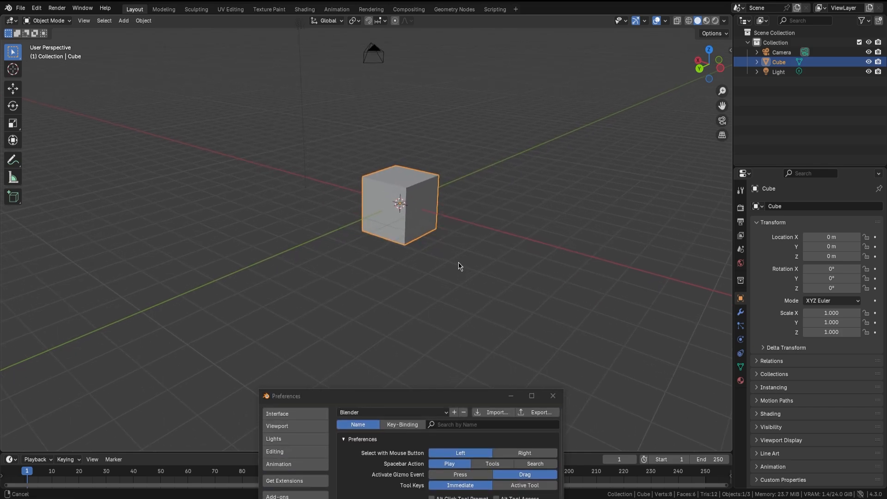
pyautogui.press('Tab')
pyautogui.press('Tab')
pyautogui.press('Tab')
pyautogui.press('Tab')
pyautogui.press('Tab')
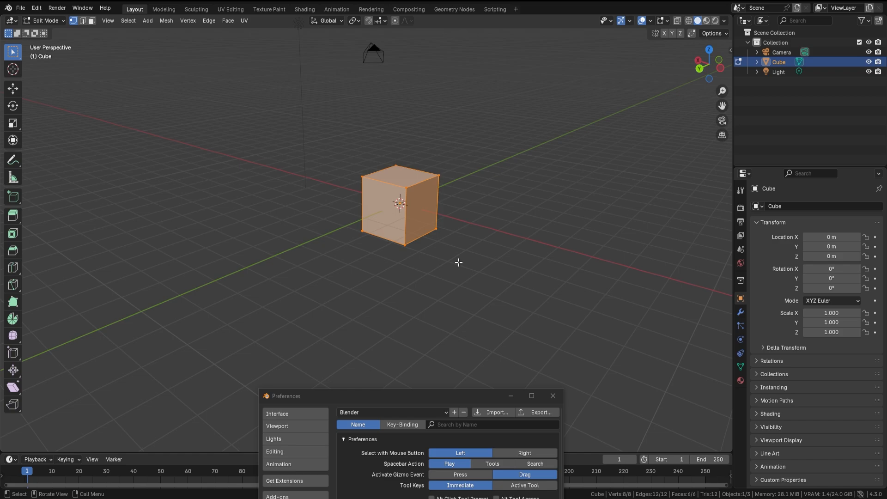
pyautogui.press('Tab')
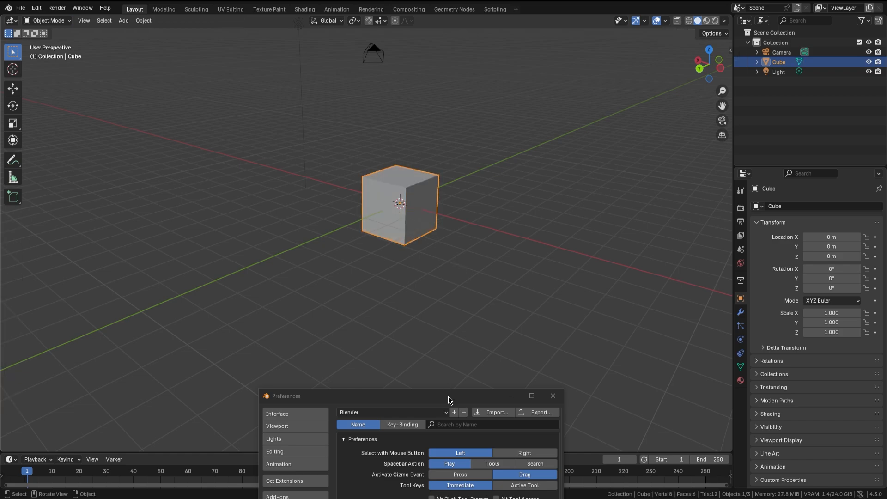
# Step: Enable Tab for Pie Menu in the Keymap preferences and try out the mode pie menu on the cube
pyautogui.moveTo(447, 398); pyautogui.dragTo(446, 147)
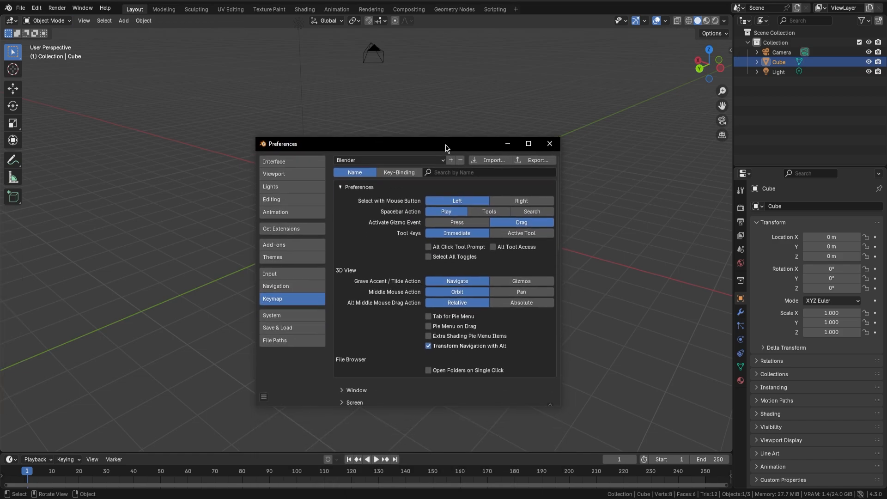
pyautogui.click(429, 316)
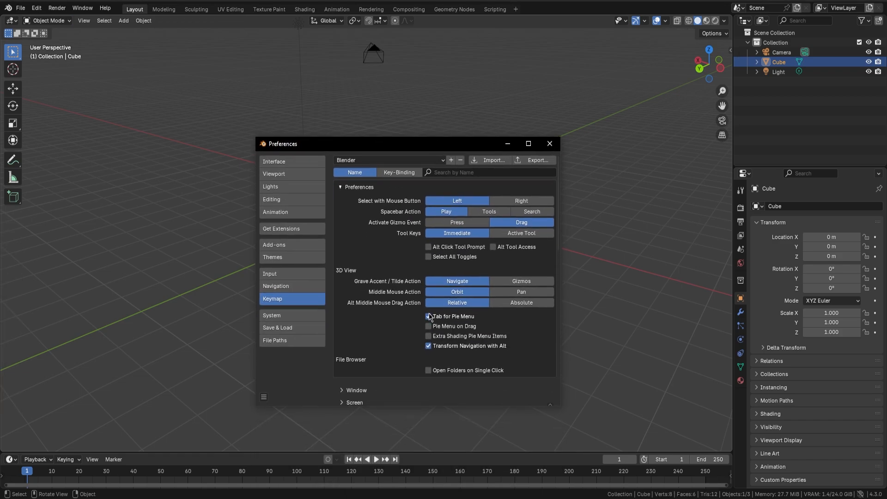
pyautogui.click(513, 149)
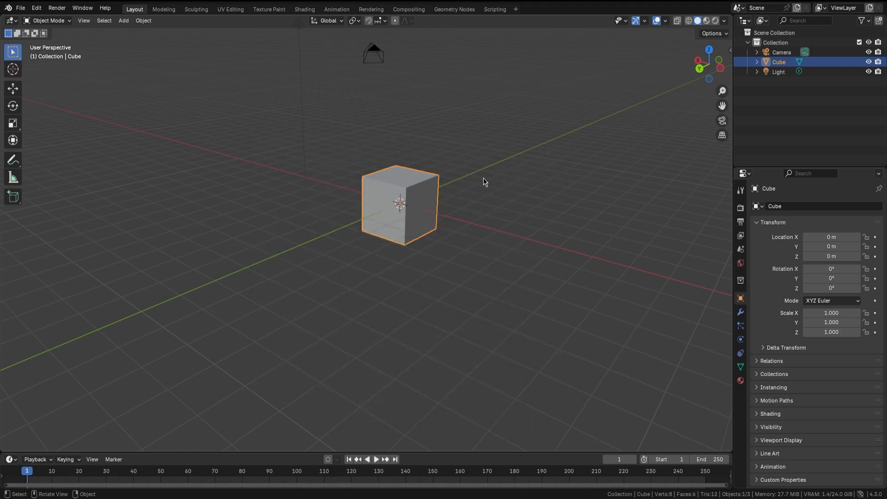
pyautogui.press('Tab')
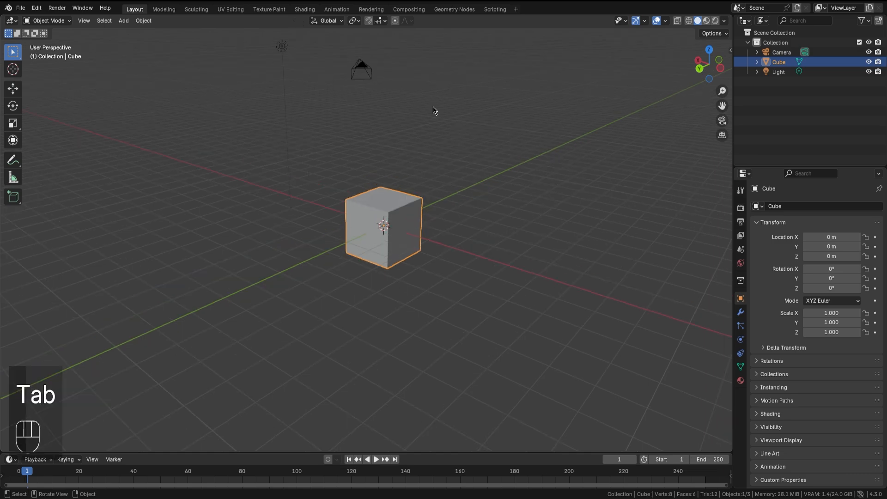
pyautogui.press('Tab')
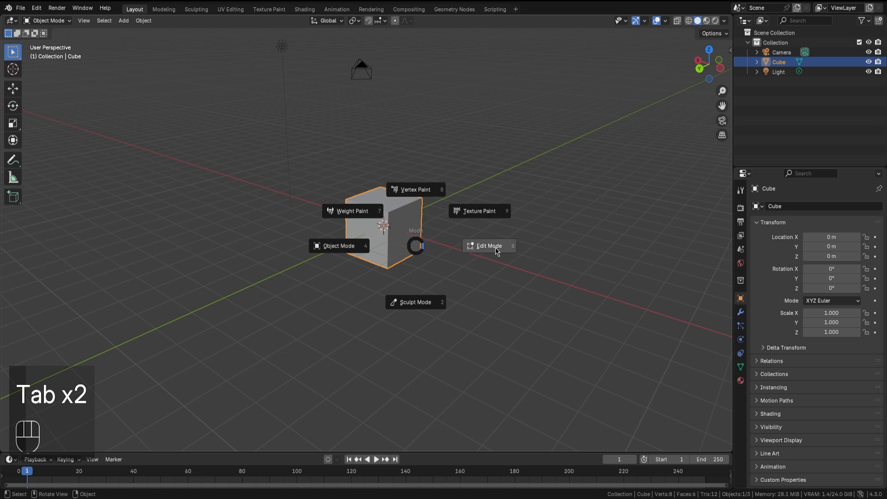
pyautogui.click(568, 251)
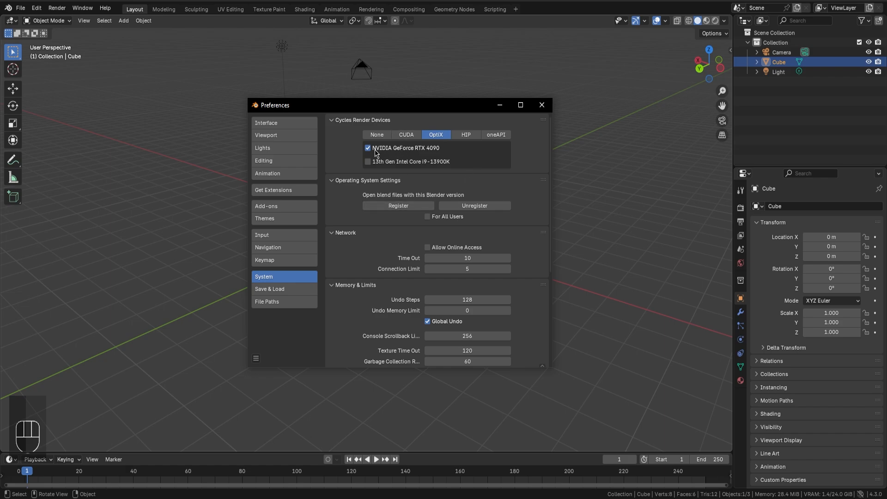
# Step: Examine the Cycles render devices, memory limits, Save & Load and File Paths settings in the preferences, and close them
pyautogui.click(406, 148)
pyautogui.click(420, 150)
pyautogui.click(388, 160)
pyautogui.scroll(-1, 549, 212)
pyautogui.moveTo(548, 212); pyautogui.dragTo(553, 274)
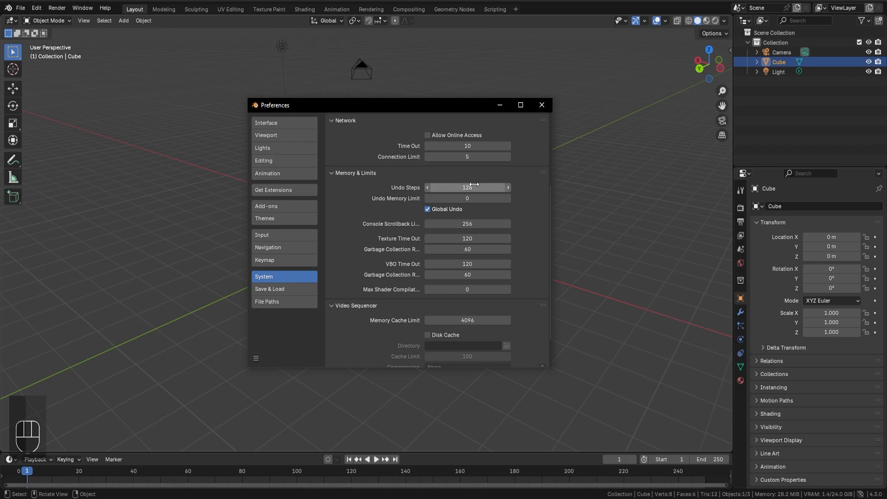
pyautogui.click(274, 289)
pyautogui.click(274, 305)
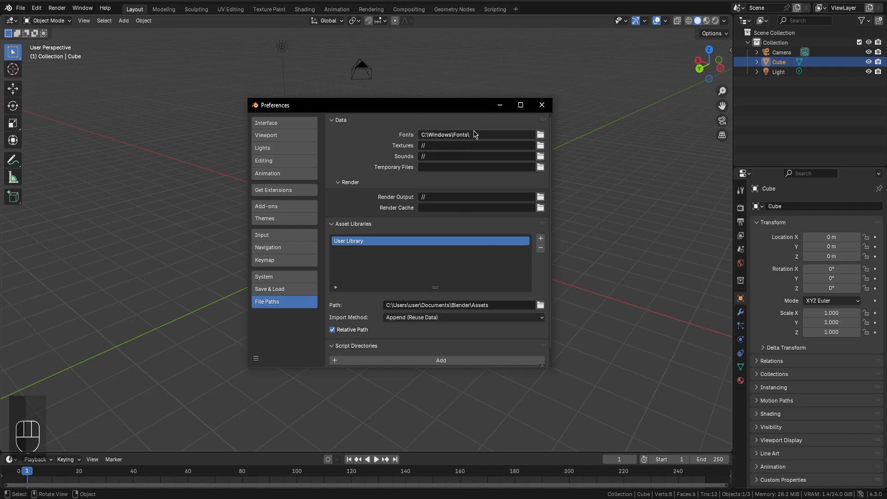
pyautogui.click(541, 105)
# Step: Open a new window, switch its editor to the Timeline and close that window
pyautogui.click(64, 9)
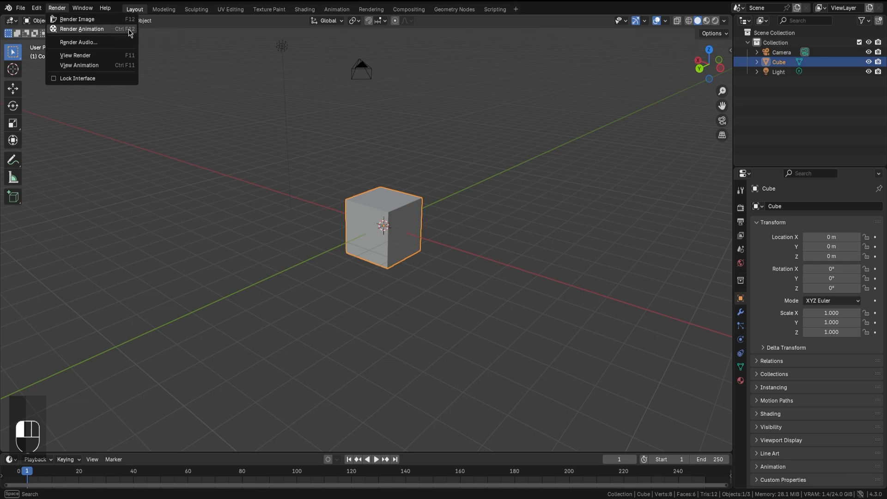
pyautogui.moveTo(87, 10)
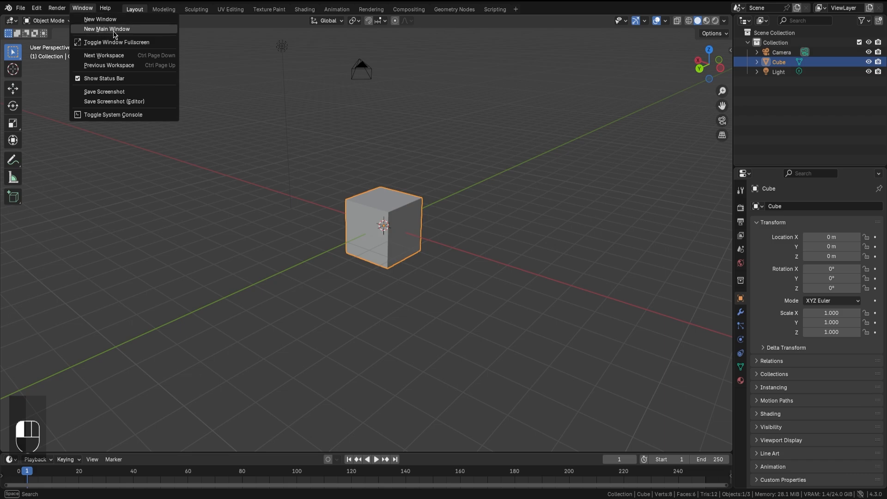
pyautogui.click(98, 20)
pyautogui.moveTo(120, 19)
pyautogui.mouseDown()
pyautogui.moveTo(101, 1)
pyautogui.moveTo(125, 10)
pyautogui.mouseUp()
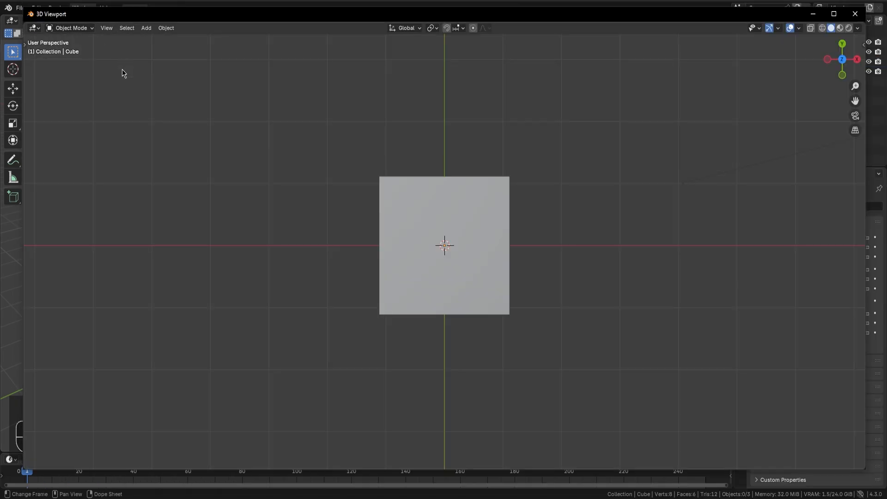
pyautogui.click(34, 28)
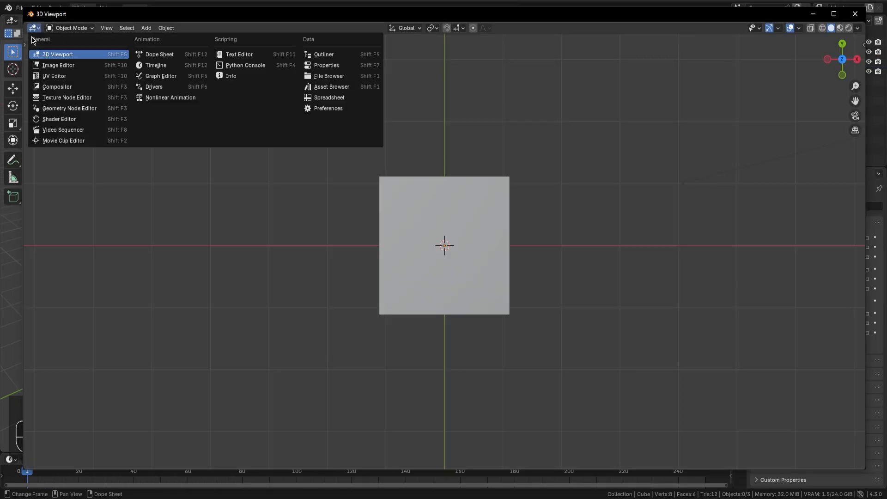
pyautogui.click(167, 69)
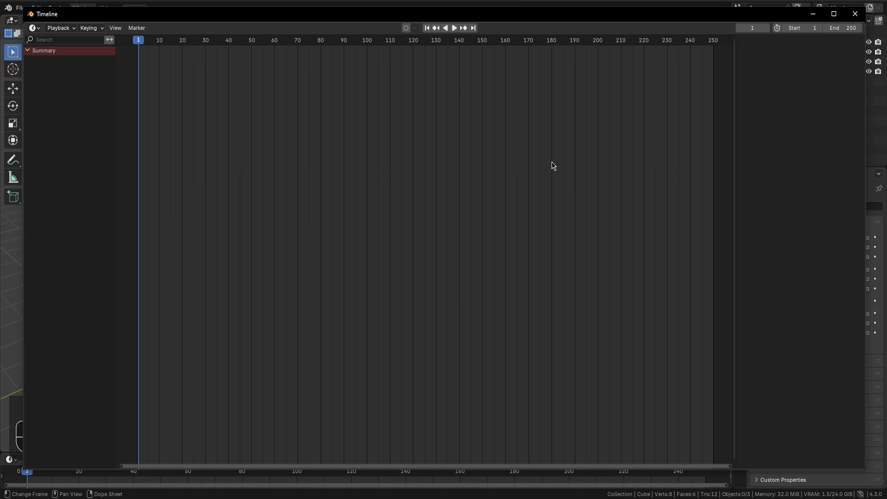
pyautogui.click(855, 13)
# Step: Open a new main window, try selecting the cube with both windows side by side, and close the new window
pyautogui.click(82, 8)
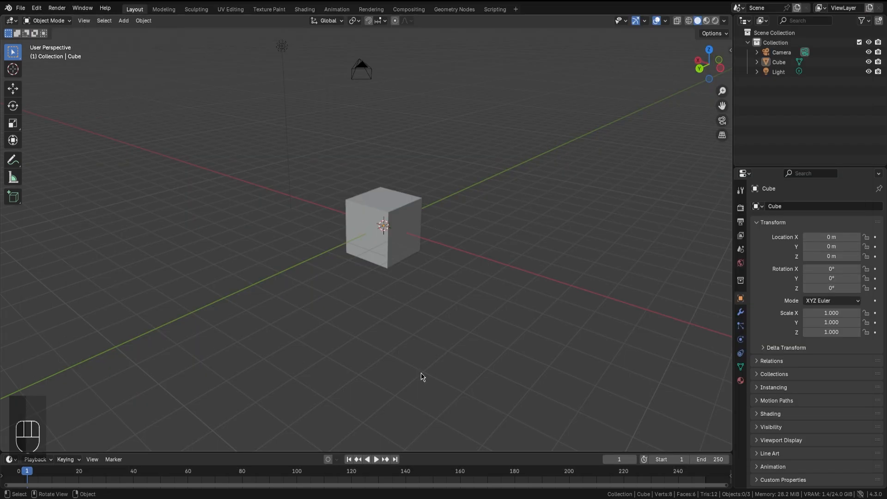
pyautogui.click(82, 8)
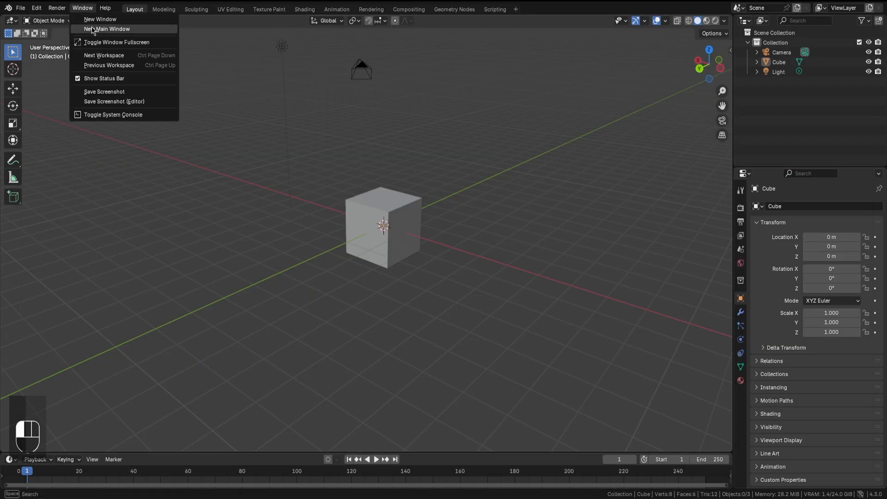
pyautogui.click(83, 26)
pyautogui.moveTo(685, 309); pyautogui.dragTo(527, 79)
pyautogui.moveTo(423, 145); pyautogui.dragTo(618, 136)
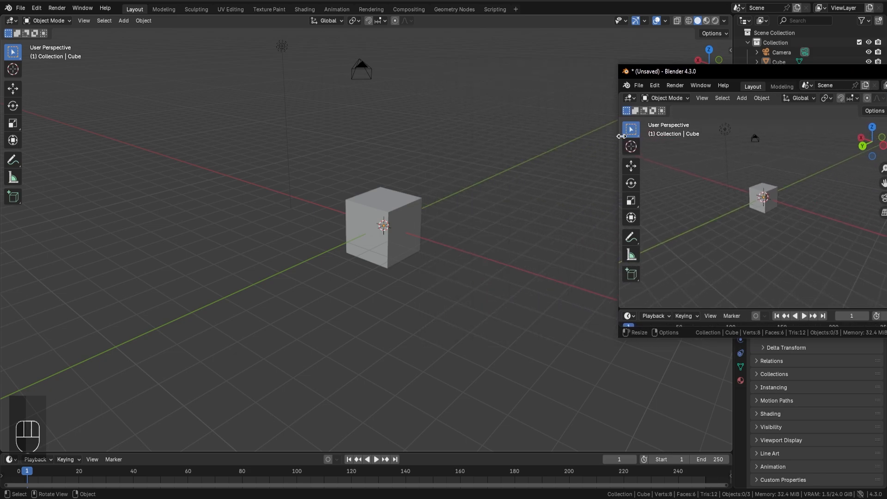
pyautogui.click(589, 209)
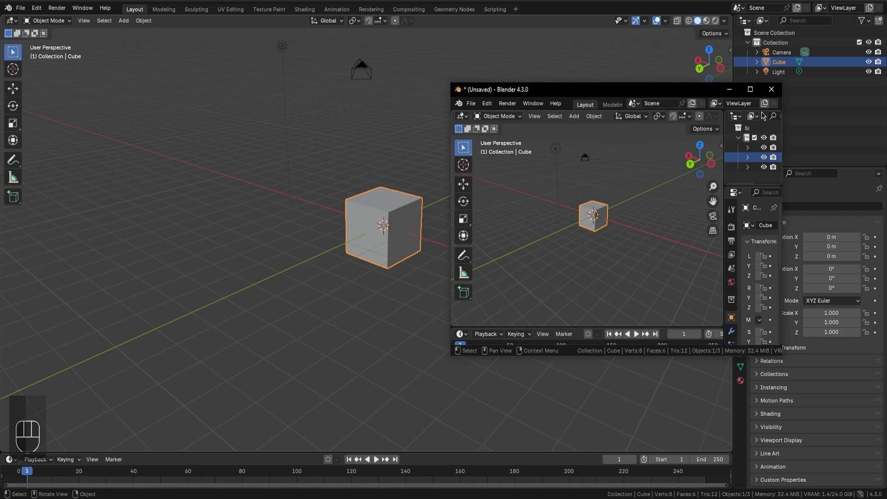
pyautogui.click(771, 89)
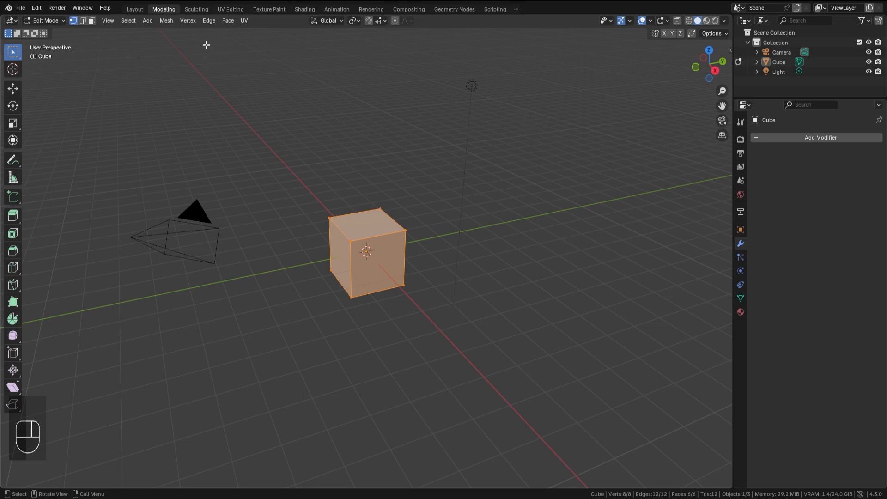
# Step: Look through the workspaces from Sculpting to Scripting and return to the Layout workspace
pyautogui.click(196, 10)
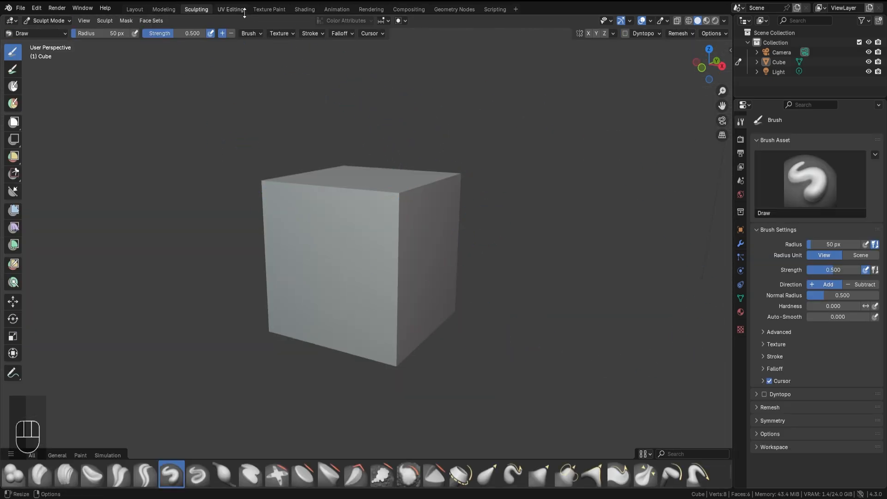
pyautogui.click(231, 9)
pyautogui.click(269, 9)
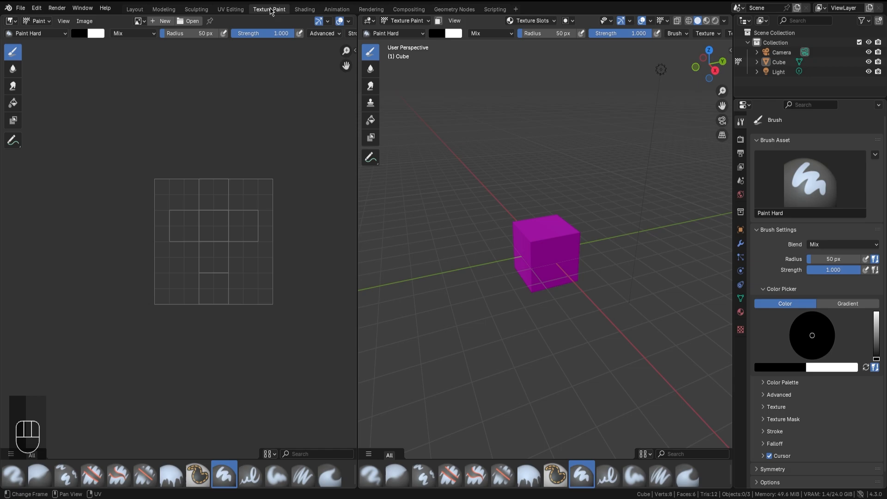
pyautogui.click(336, 10)
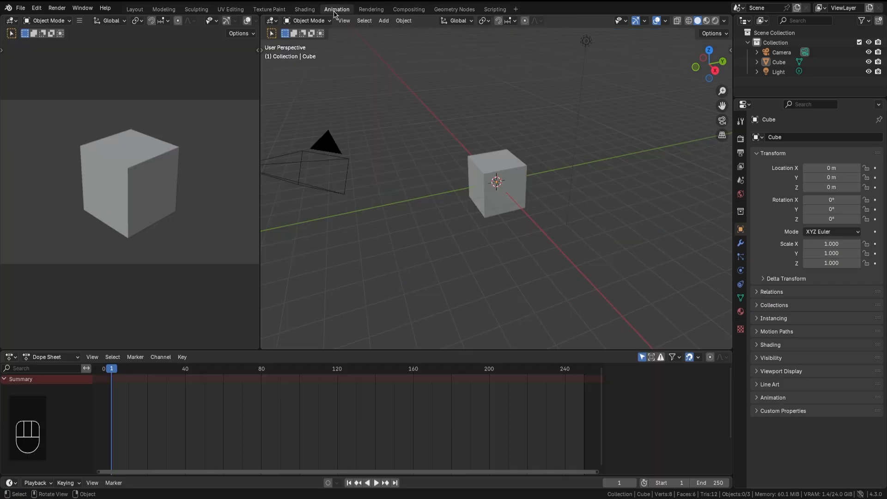
pyautogui.click(371, 9)
pyautogui.click(409, 9)
pyautogui.click(455, 9)
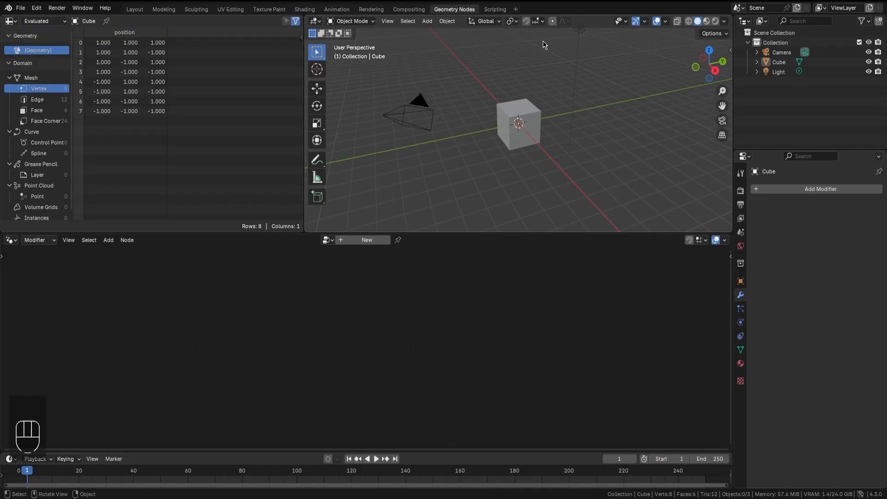
pyautogui.click(495, 9)
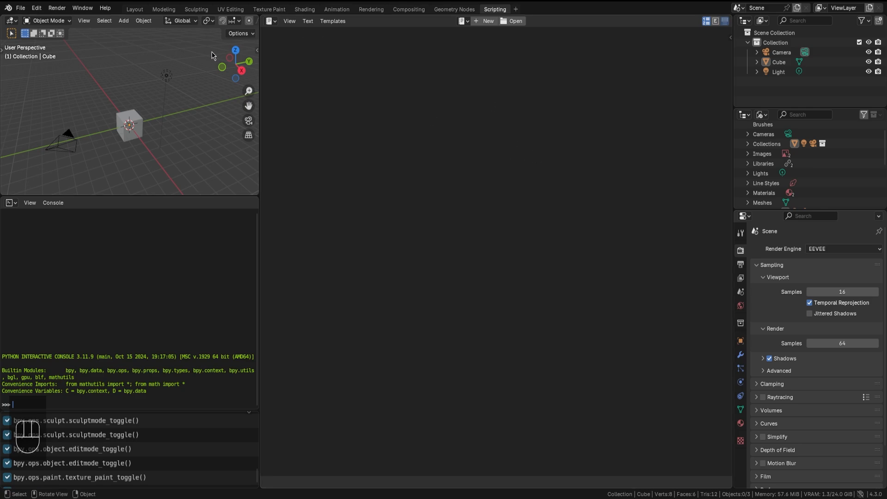
pyautogui.click(134, 9)
# Step: Look over the editor types available for the viewport area and the status bar options
pyautogui.click(12, 20)
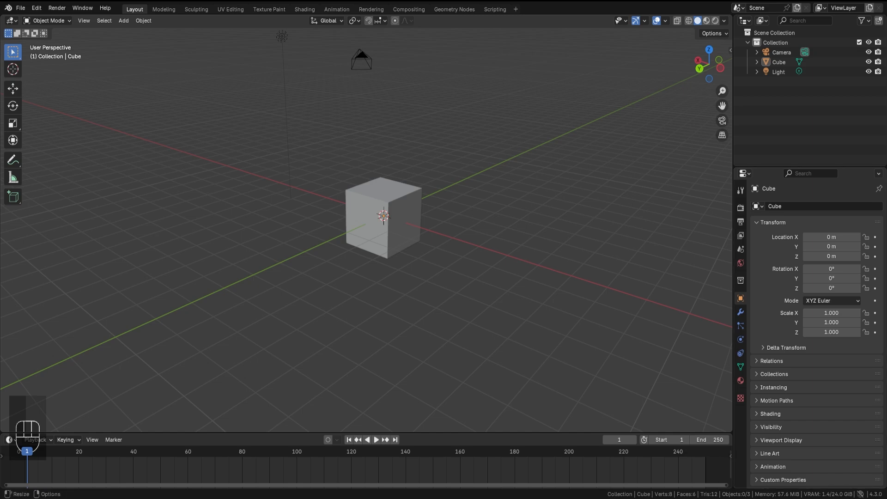
pyautogui.rightClick(585, 497)
pyautogui.click(9, 21)
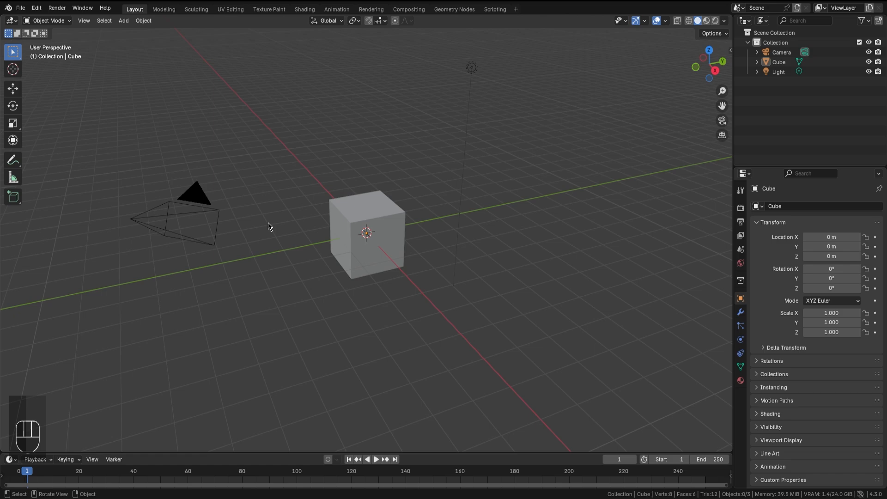
# Step: Display the Z axis line in the viewport overlays, inspect it in perspective and right orthographic view, and hide it again
pyautogui.moveTo(269, 225); pyautogui.dragTo(208, 87, button='middle')
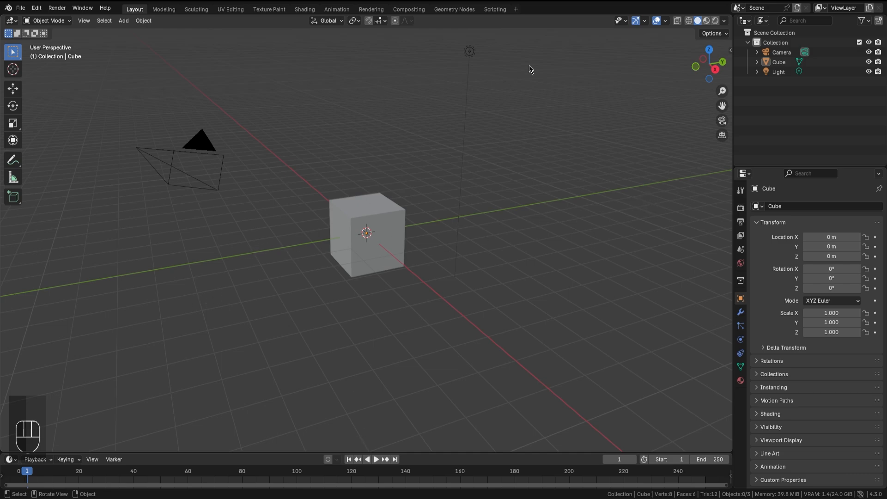
pyautogui.click(666, 21)
pyautogui.click(719, 69)
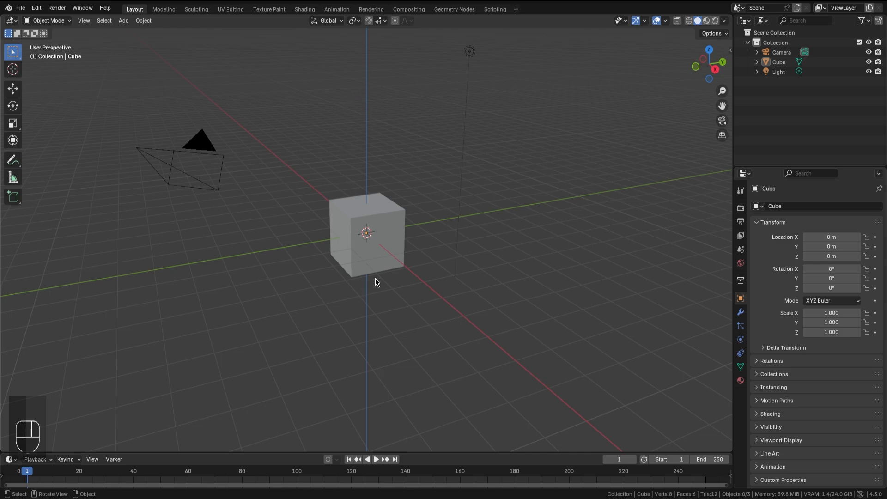
pyautogui.moveTo(381, 284); pyautogui.dragTo(349, 255, button='middle')
pyautogui.keyDown('ctrl'); pyautogui.moveTo(402, 324); pyautogui.dragTo(509, 251, button='middle'); pyautogui.keyUp('ctrl')
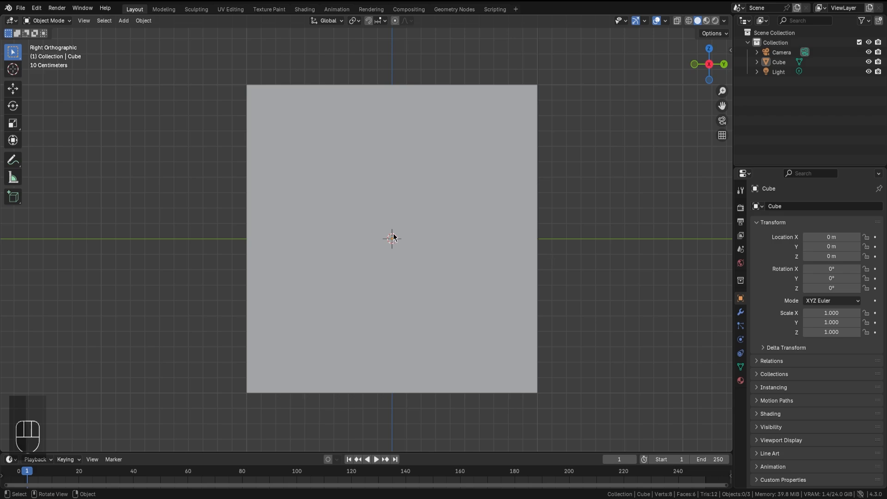
pyautogui.moveTo(388, 258); pyautogui.dragTo(541, 271, button='middle')
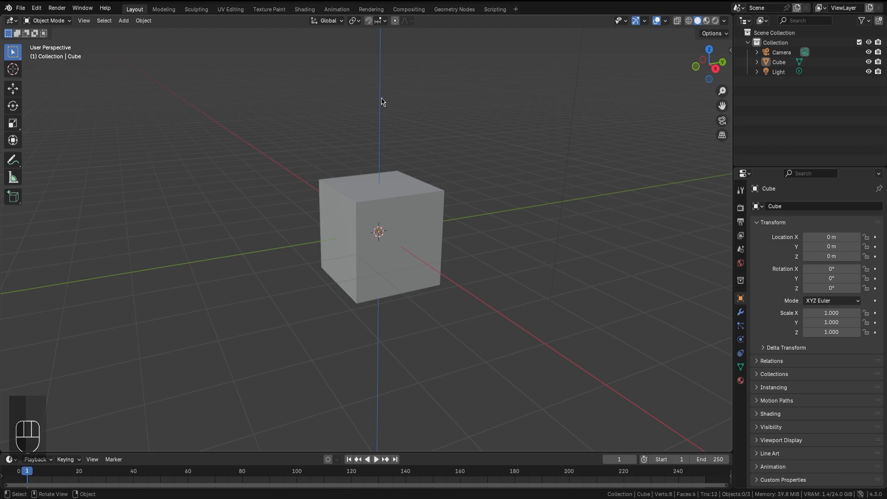
pyautogui.moveTo(678, 57); pyautogui.dragTo(175, 87, button='middle')
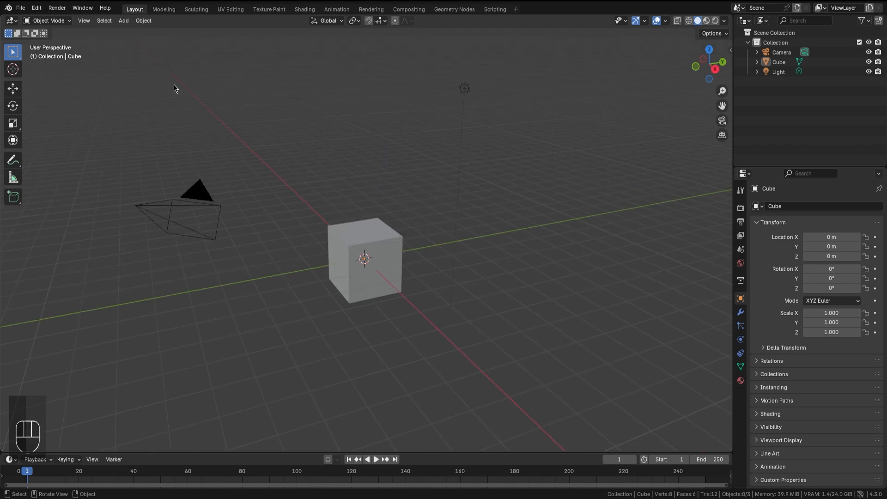
# Step: Look over the available interaction modes and briefly show the viewport sidebar before hiding it again
pyautogui.click(49, 21)
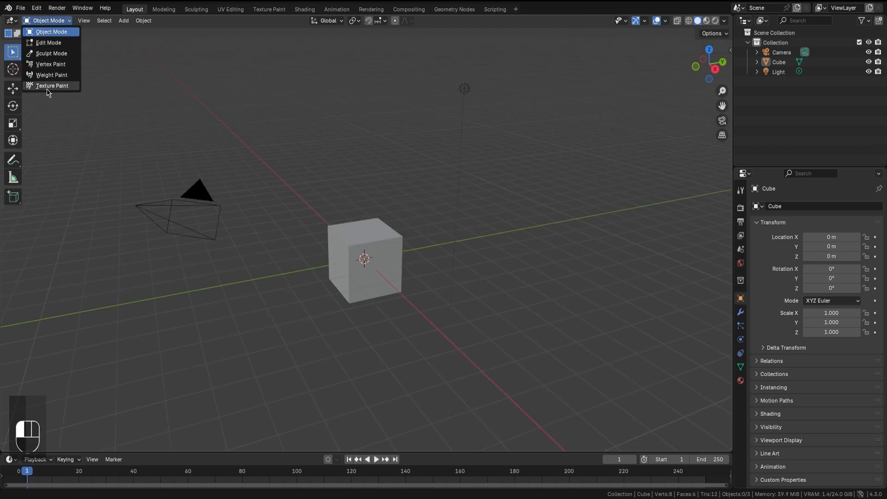
pyautogui.click(87, 21)
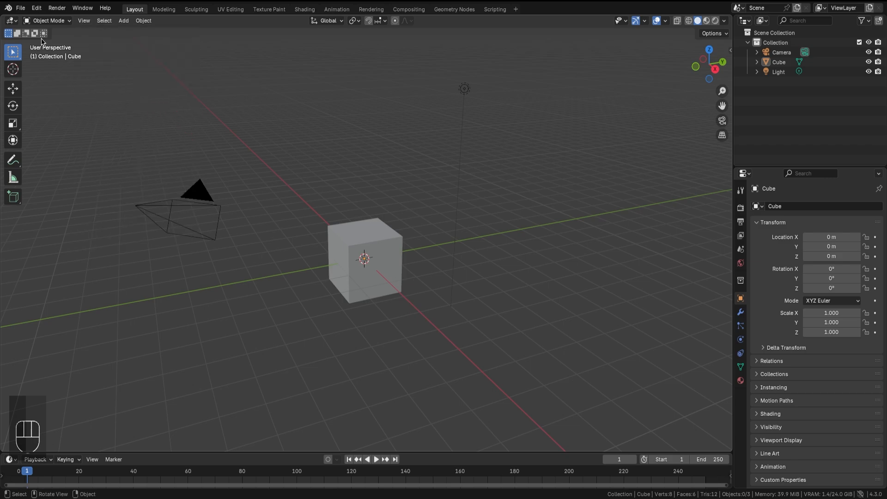
pyautogui.press('n')
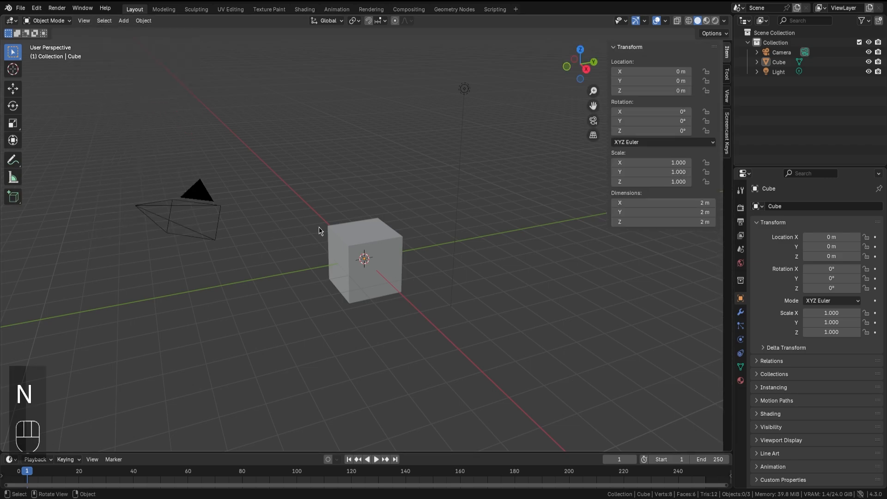
pyautogui.press('n')
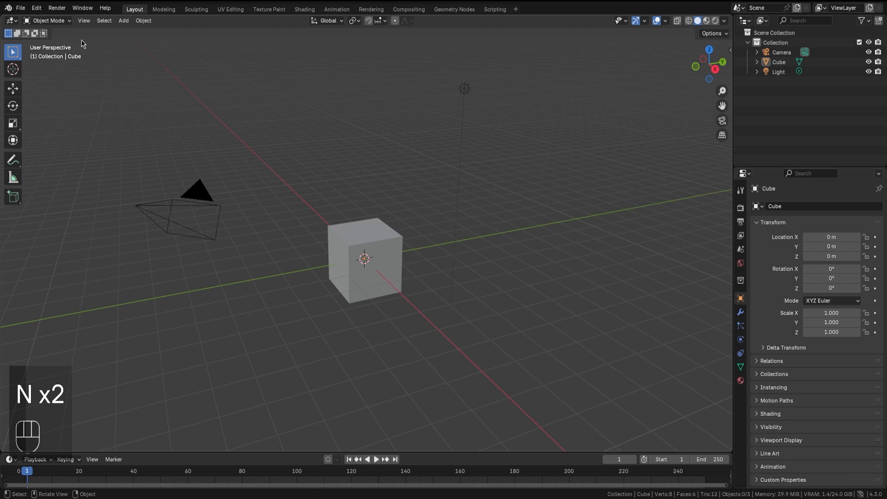
# Step: View the scene from the Top viewpoint and orbit back to a perspective view
pyautogui.click(86, 21)
pyautogui.moveTo(139, 150)
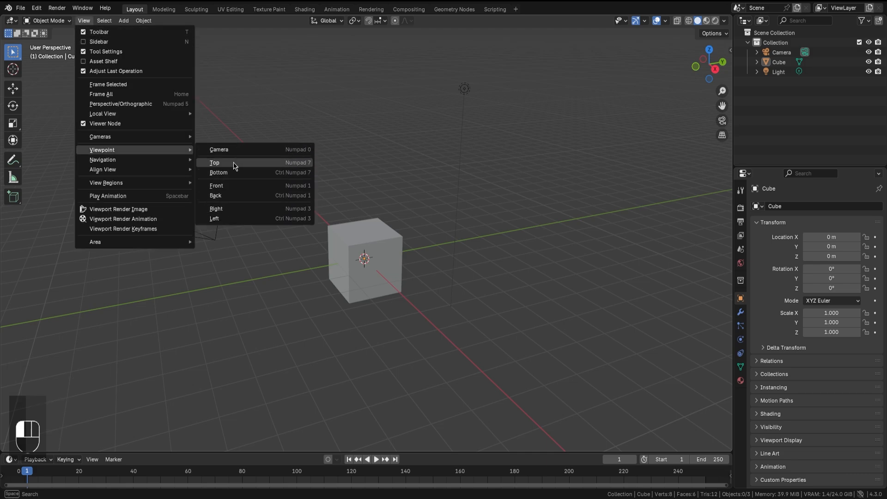
pyautogui.click(234, 163)
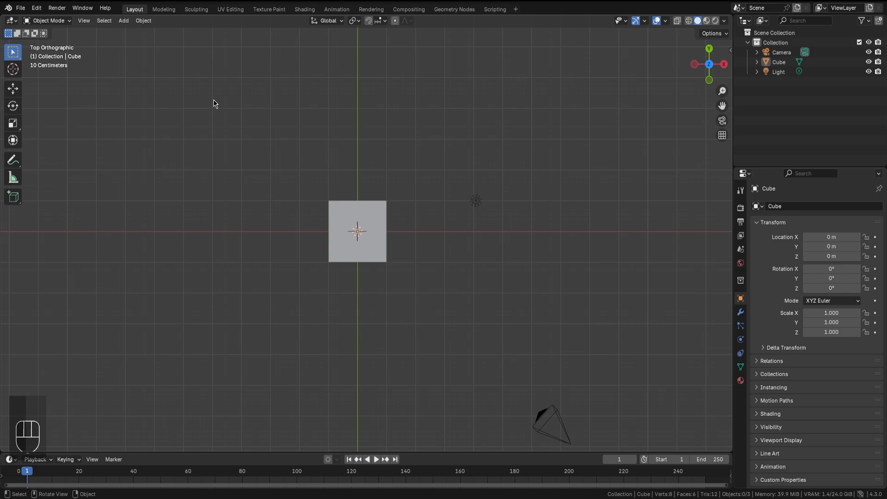
pyautogui.moveTo(453, 310); pyautogui.dragTo(439, 298, button='middle')
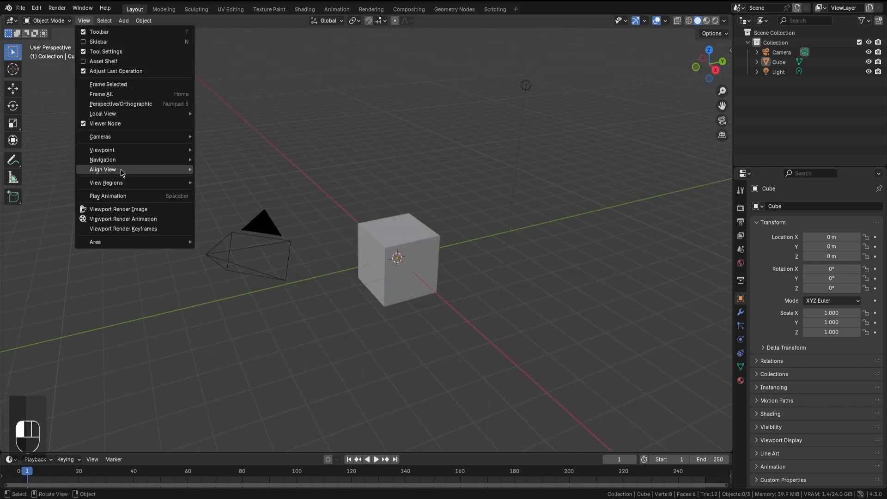
# Step: Create a viewport render image of the scene, close the result, and look over the regular render options
pyautogui.click(141, 211)
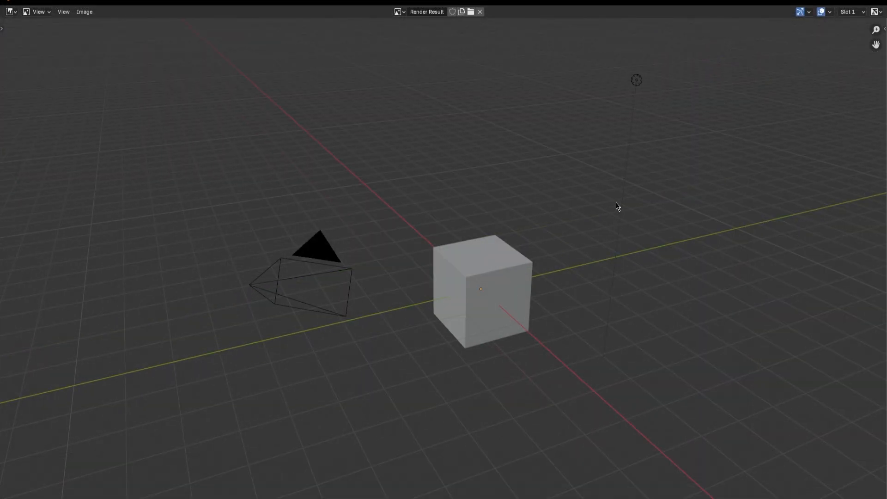
pyautogui.click(877, 3)
pyautogui.click(57, 7)
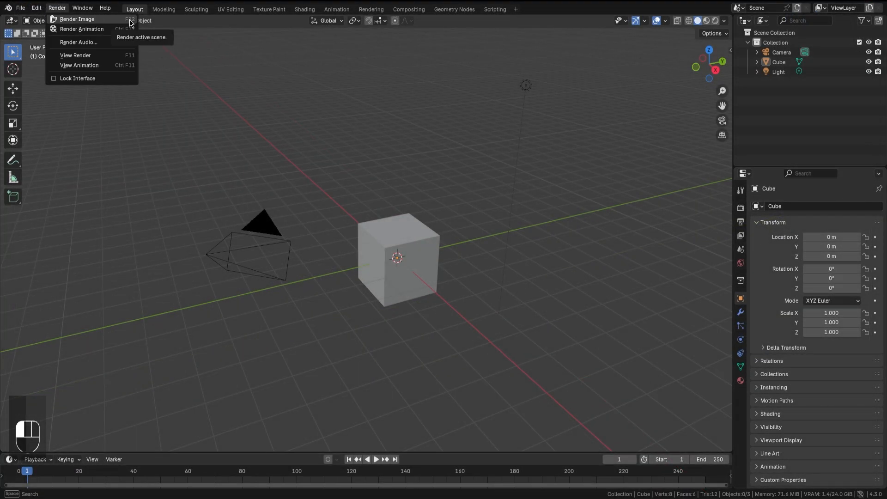
pyautogui.click(270, 243)
pyautogui.press('KP_0')
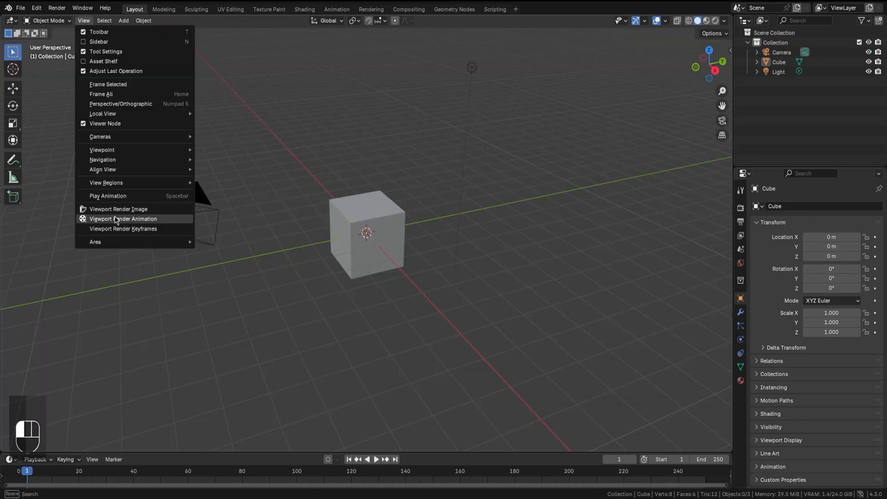
# Step: Look over the selection commands, select the cube, invert the selection, and deselect everything
pyautogui.moveTo(105, 23)
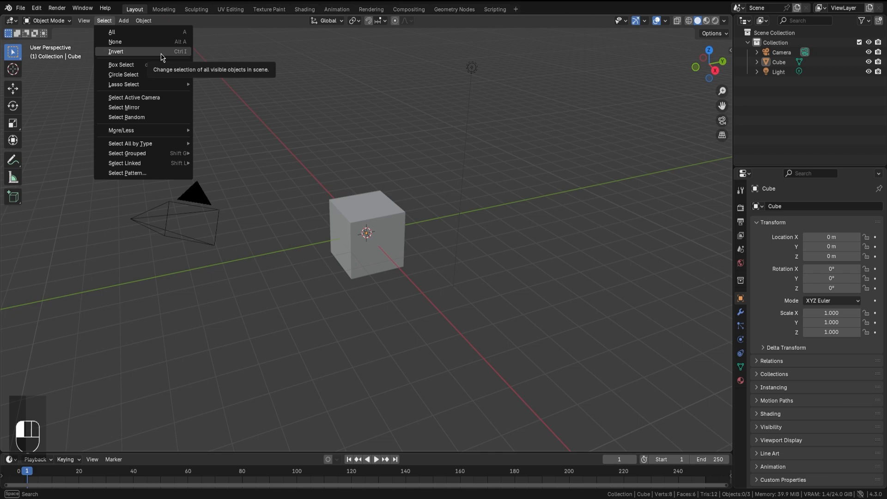
pyautogui.click(354, 210)
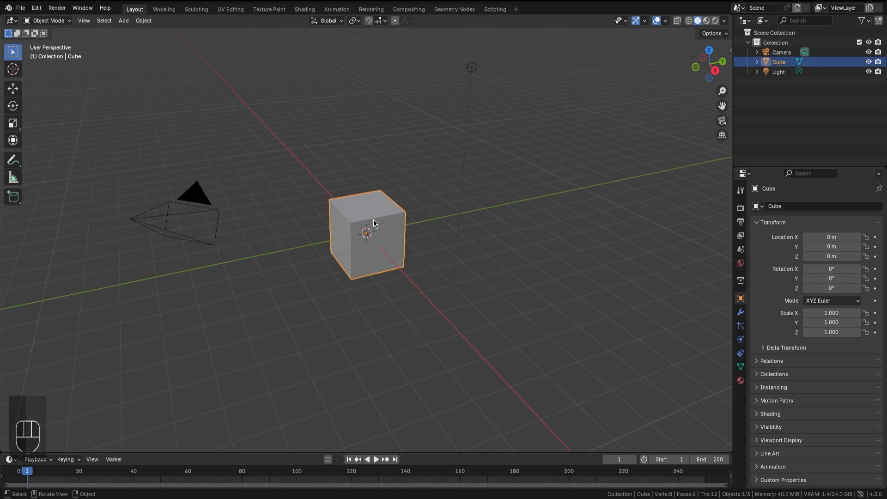
pyautogui.hotkey('ctrl', 'i')
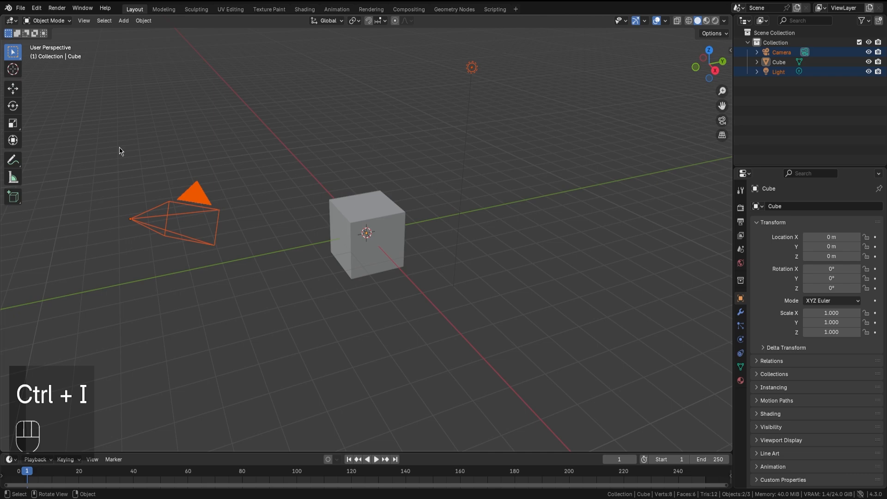
pyautogui.click(585, 161)
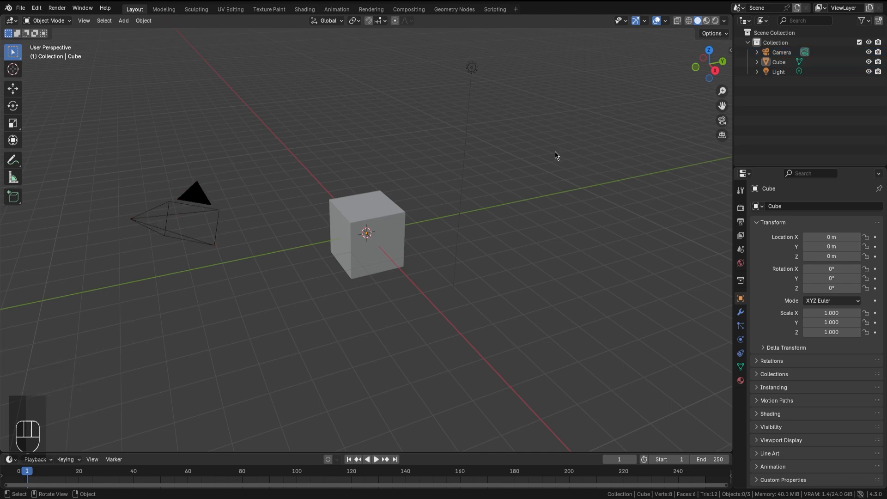
# Step: Look through the object types that can be added to the scene, including meshes, empties, images and cameras
pyautogui.click(124, 21)
pyautogui.hotkey('shift', 'a')
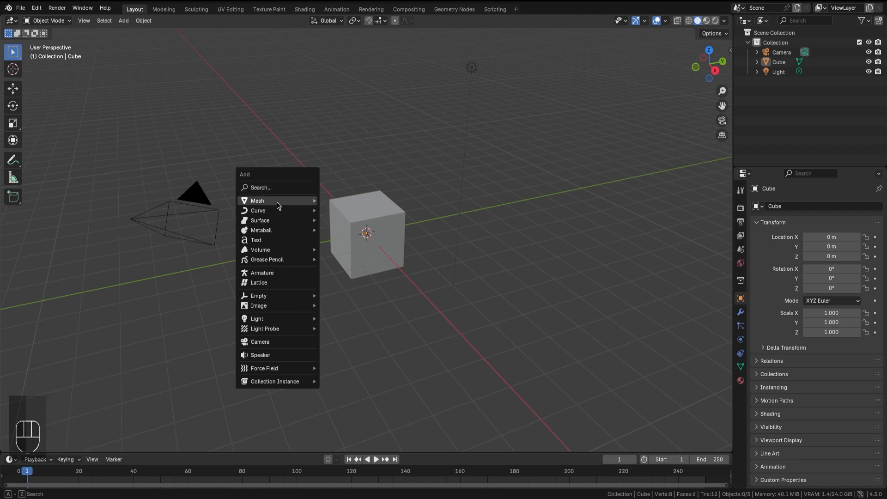
pyautogui.moveTo(278, 205)
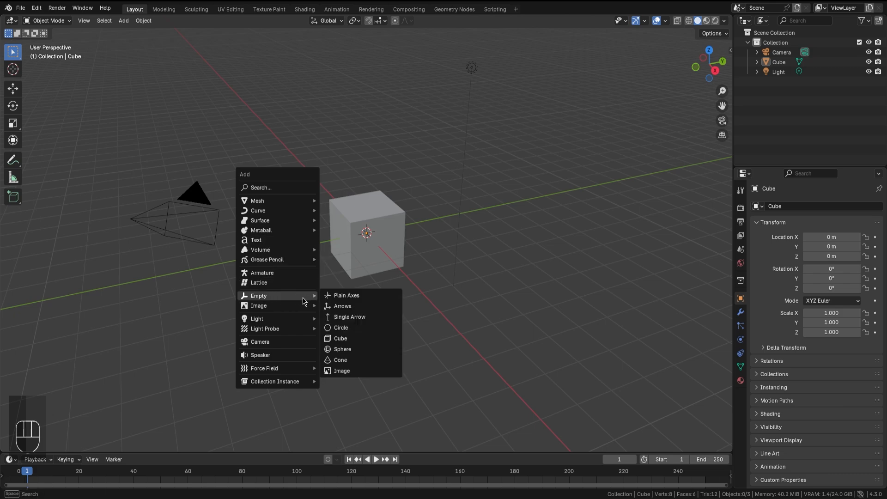
pyautogui.moveTo(291, 309)
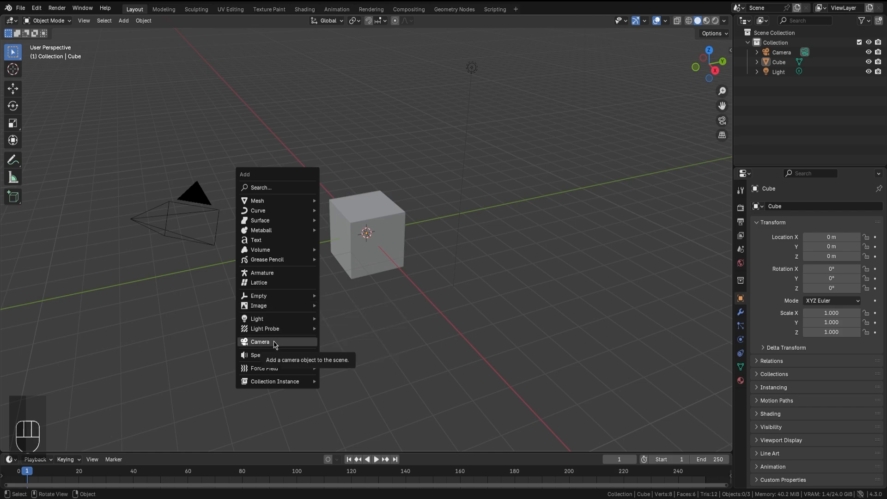
# Step: Examine the object operations, including origin, mirror, apply, join, asset, parent, constraint and quick effect options
pyautogui.click(142, 21)
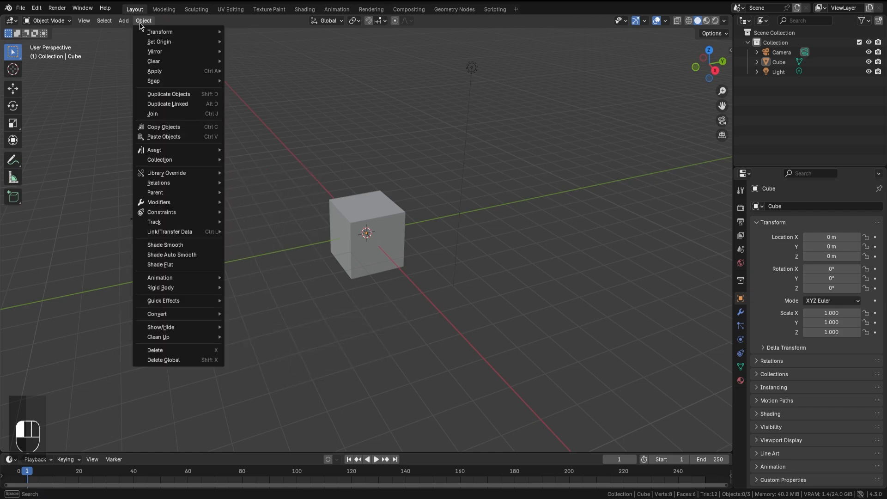
pyautogui.moveTo(193, 45)
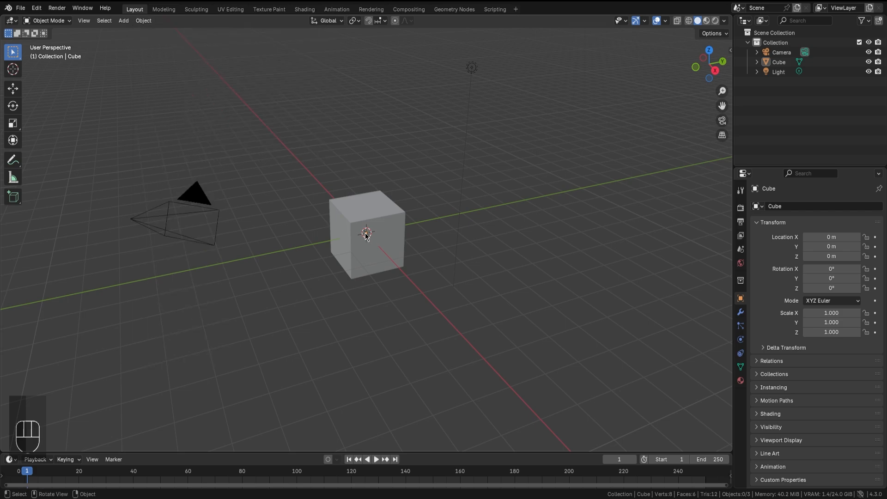
pyautogui.click(147, 20)
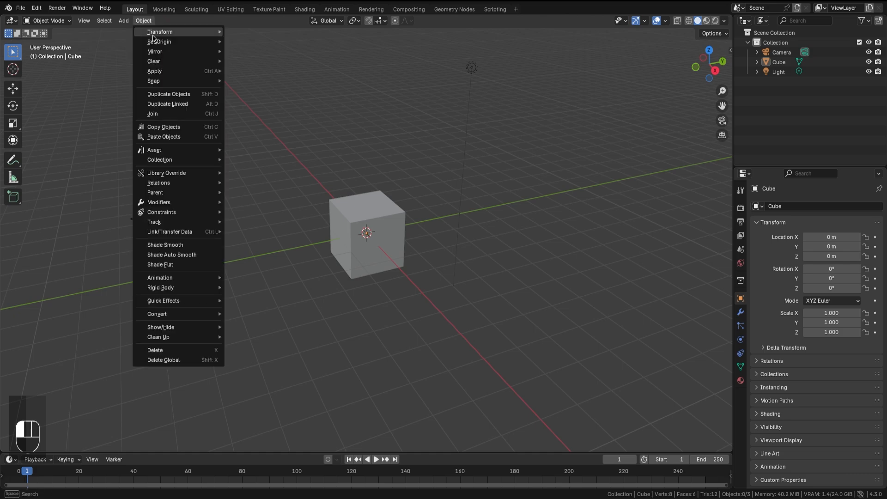
pyautogui.moveTo(164, 54)
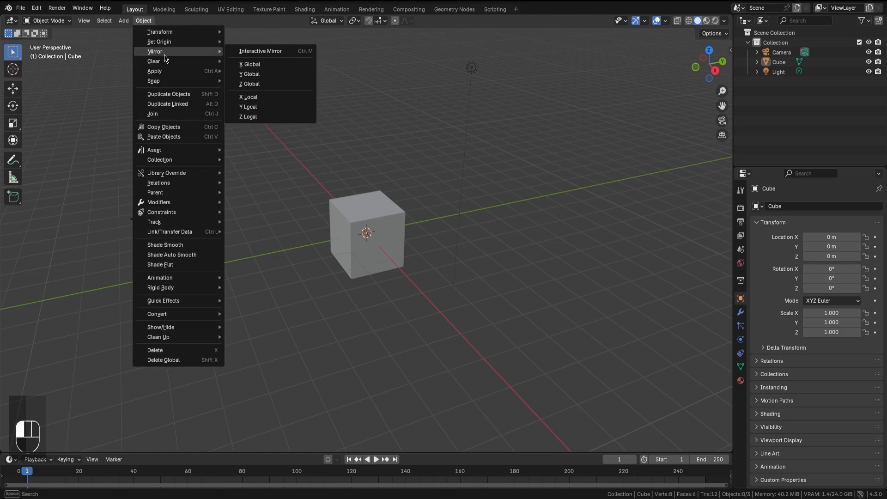
pyautogui.moveTo(162, 72)
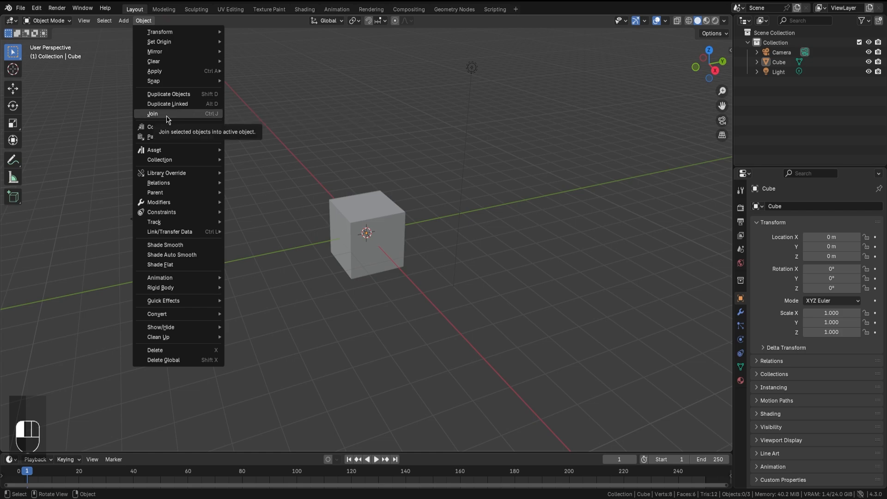
pyautogui.moveTo(189, 155)
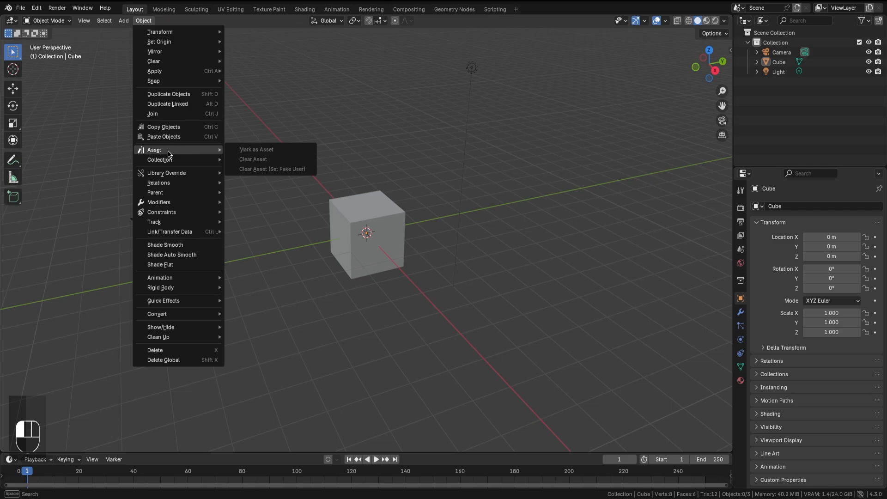
pyautogui.moveTo(181, 198)
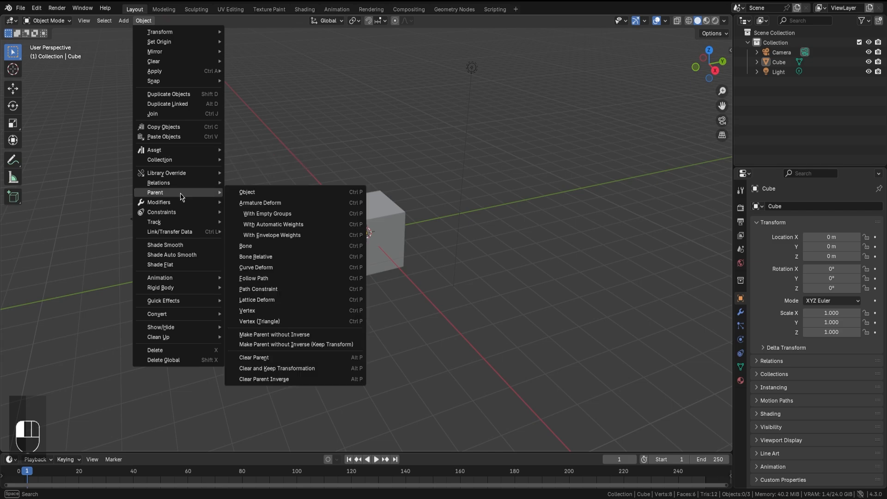
pyautogui.moveTo(183, 205)
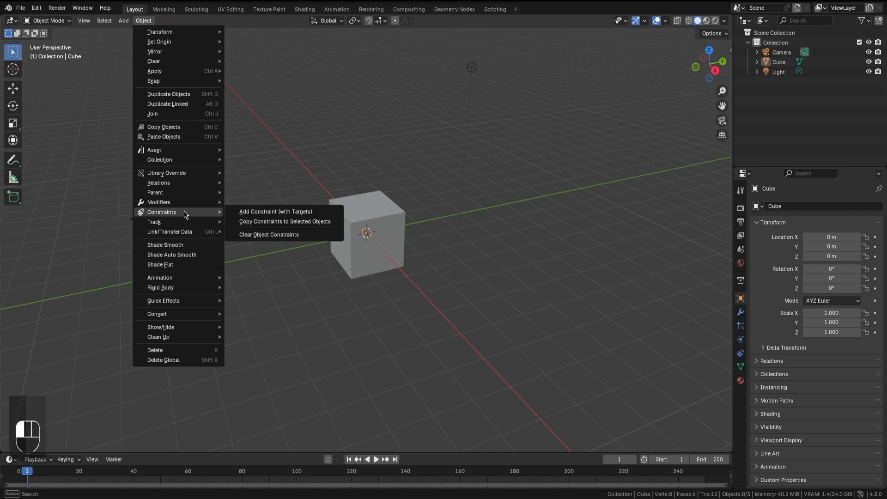
pyautogui.moveTo(184, 303)
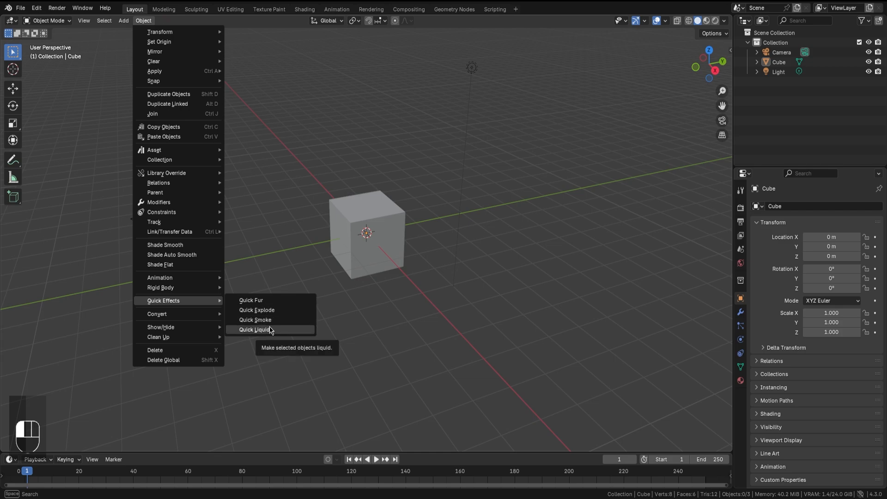
# Step: Move the cube along the global X and Y axes to about X -0.99 m, Y 0.02 m with the Move tool
pyautogui.click(329, 21)
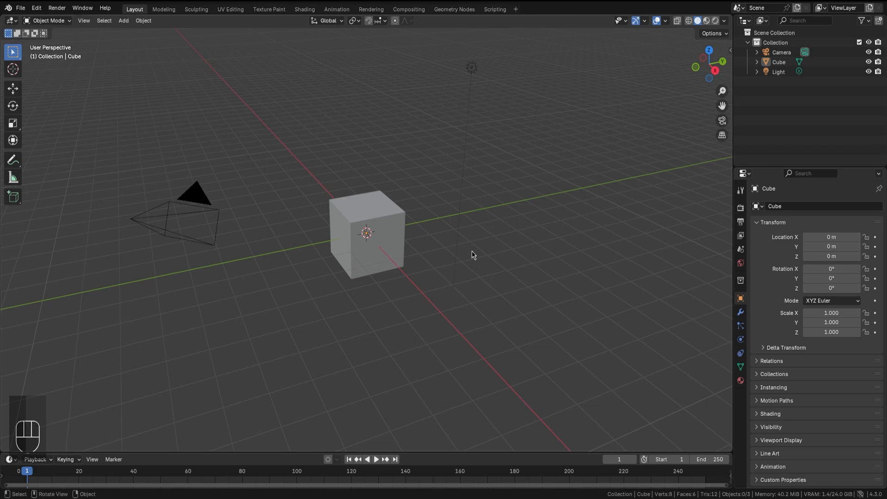
pyautogui.click(391, 236)
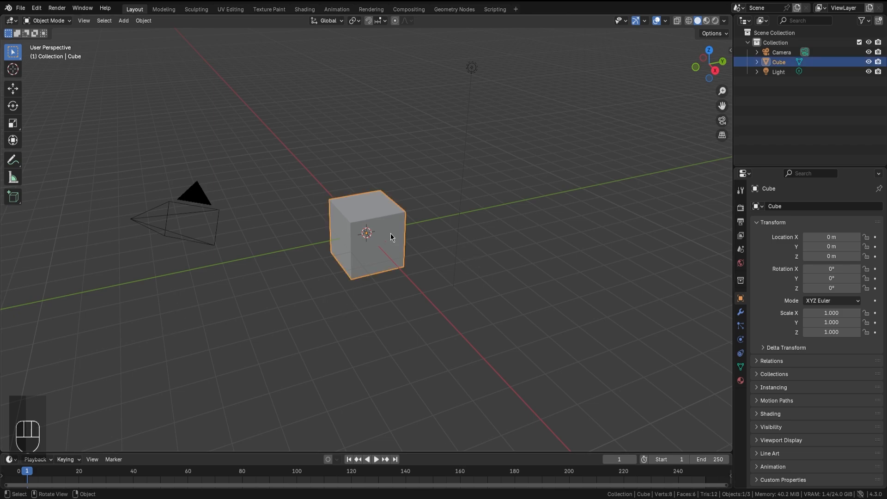
pyautogui.click(12, 89)
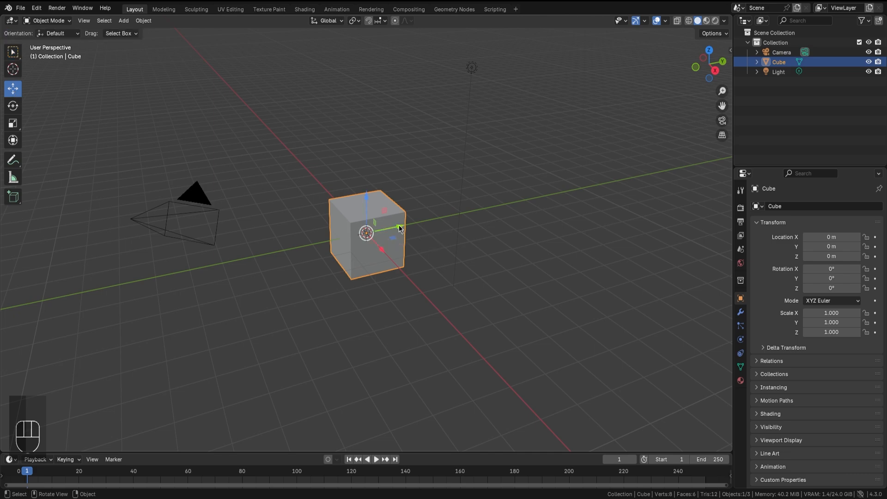
pyautogui.moveTo(400, 227); pyautogui.dragTo(386, 172)
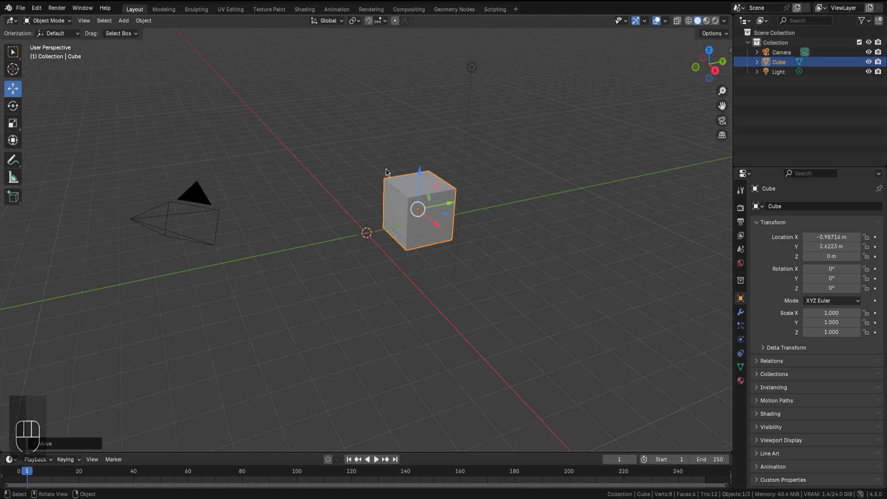
pyautogui.moveTo(445, 202); pyautogui.dragTo(390, 215)
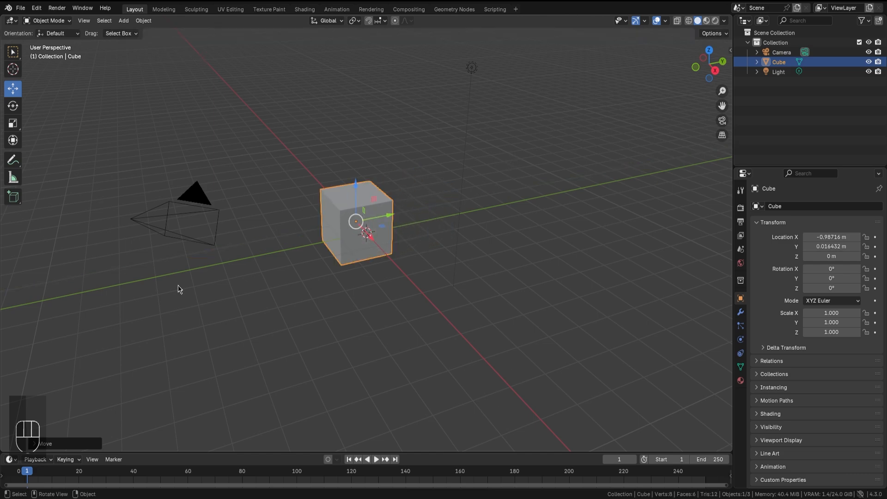
# Step: Set the transform orientation to Local and rotate the cube about -54° around its Z axis
pyautogui.click(327, 21)
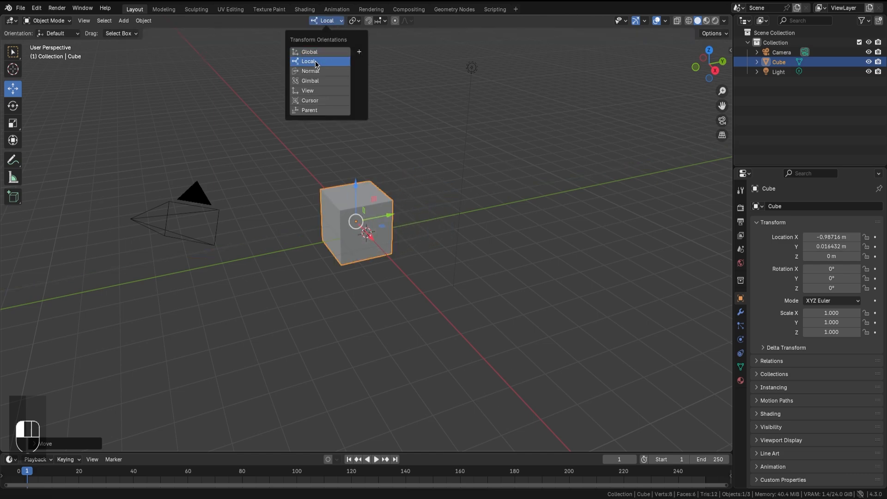
pyautogui.click(316, 61)
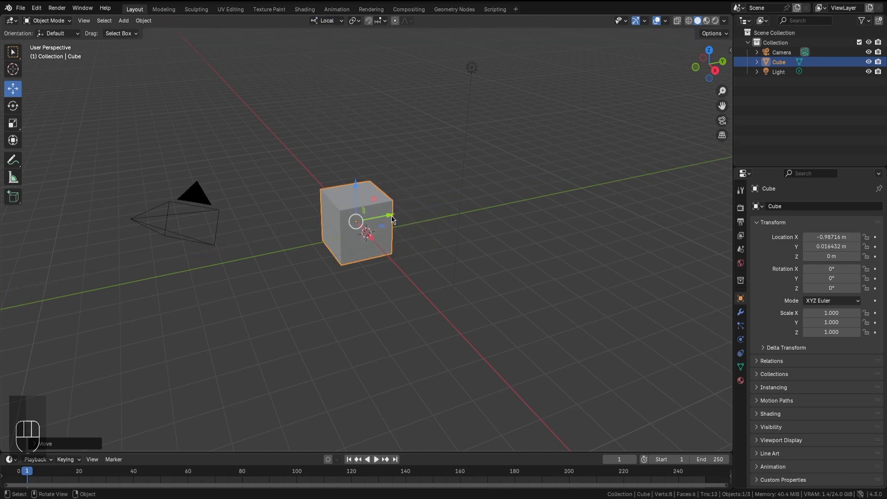
pyautogui.click(13, 106)
pyautogui.moveTo(388, 233); pyautogui.dragTo(360, 247)
# Step: Move the rotated cube along its local Y axis to about X 0.12 m, Y 0.82 m
pyautogui.click(13, 95)
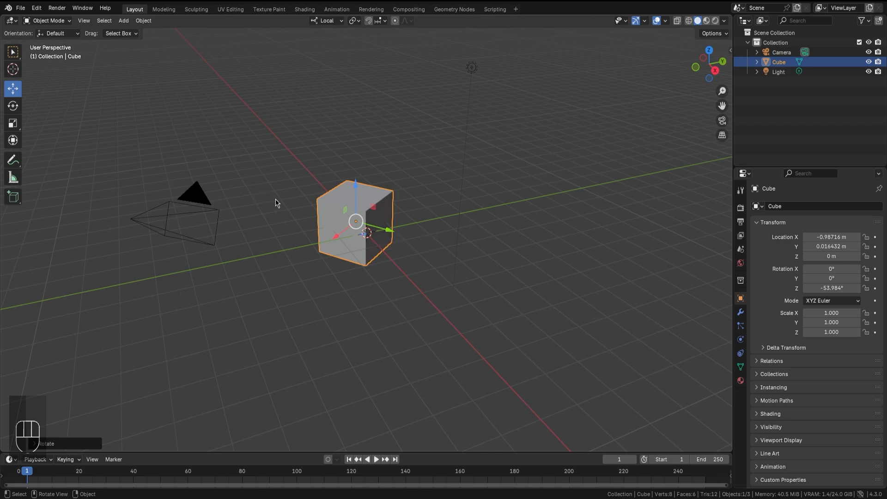
pyautogui.moveTo(387, 233); pyautogui.dragTo(427, 239)
pyautogui.click(328, 21)
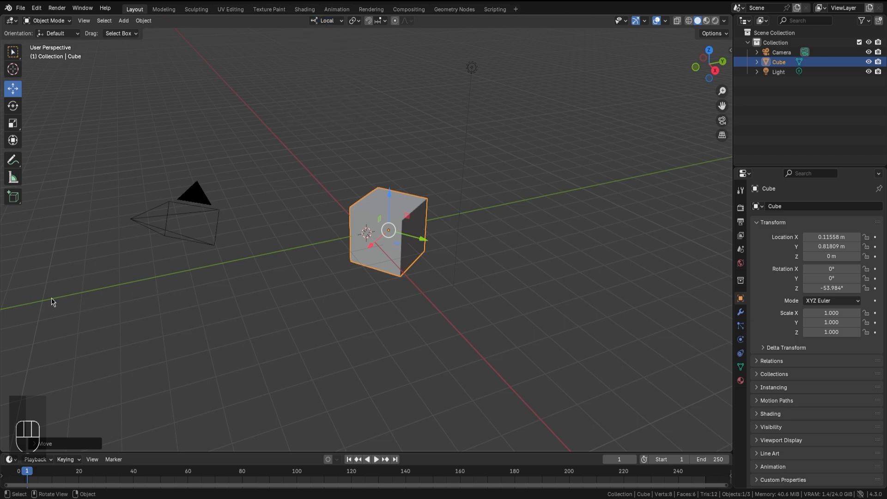
# Step: Move the cube along its local Y axis to about X -1.11 m, Y -0.07 m and try rotating it about the median point
pyautogui.click(326, 20)
pyautogui.click(315, 62)
pyautogui.moveTo(421, 243); pyautogui.dragTo(385, 234)
pyautogui.click(354, 21)
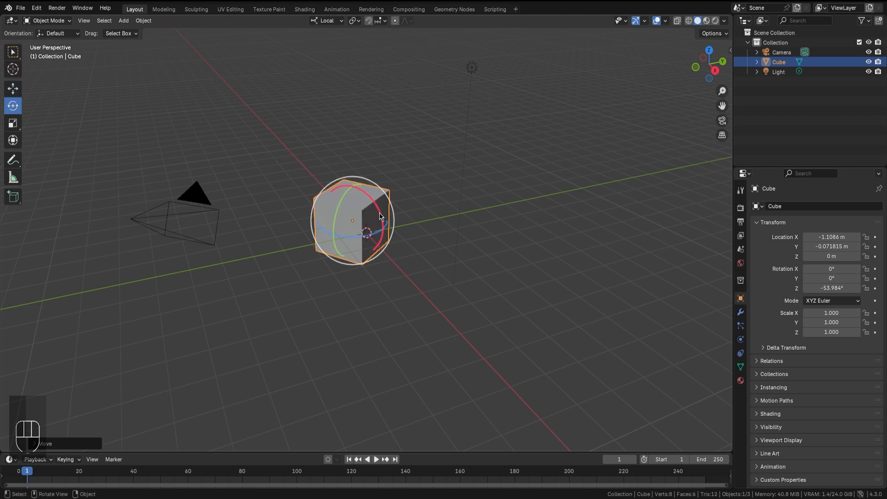
pyautogui.moveTo(379, 213); pyautogui.dragTo(186, 245)
pyautogui.rightClick(186, 244)
# Step: Set the transform pivot point to 3D Cursor, place the cursor well away from the cube and try rotating the cube around it
pyautogui.click(354, 21)
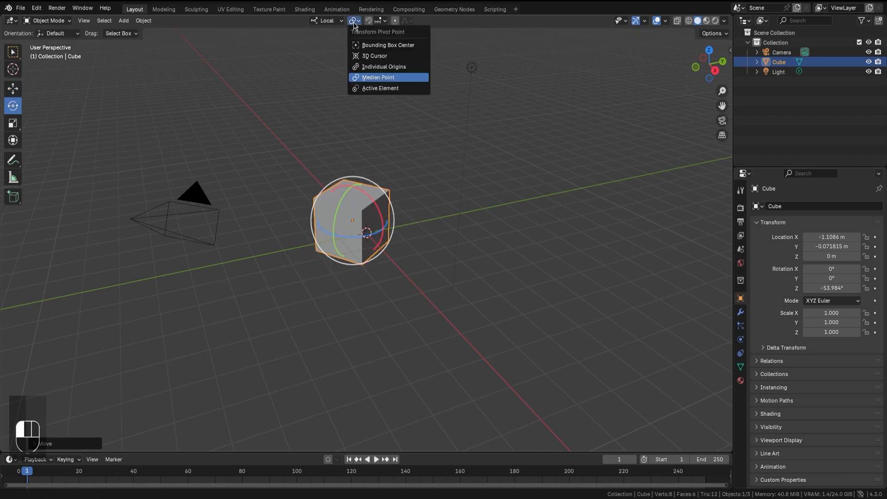
pyautogui.click(381, 45)
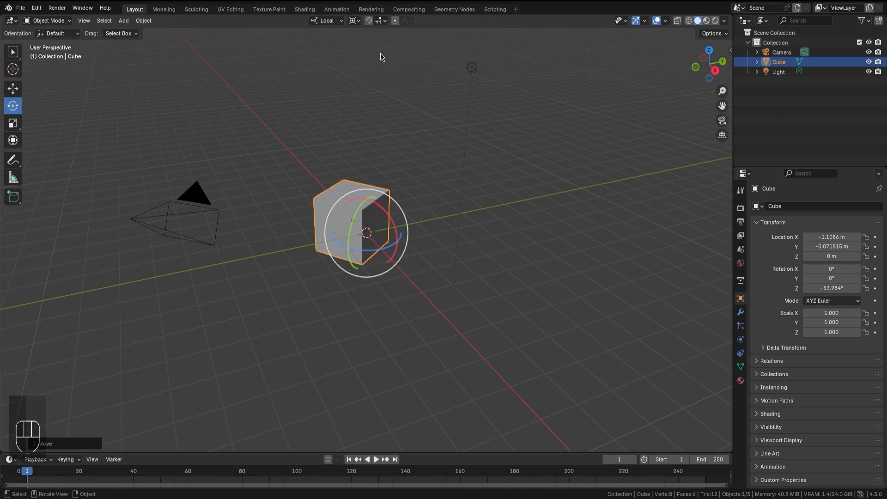
pyautogui.keyDown('shift'); pyautogui.rightClick(533, 176); pyautogui.keyUp('shift')
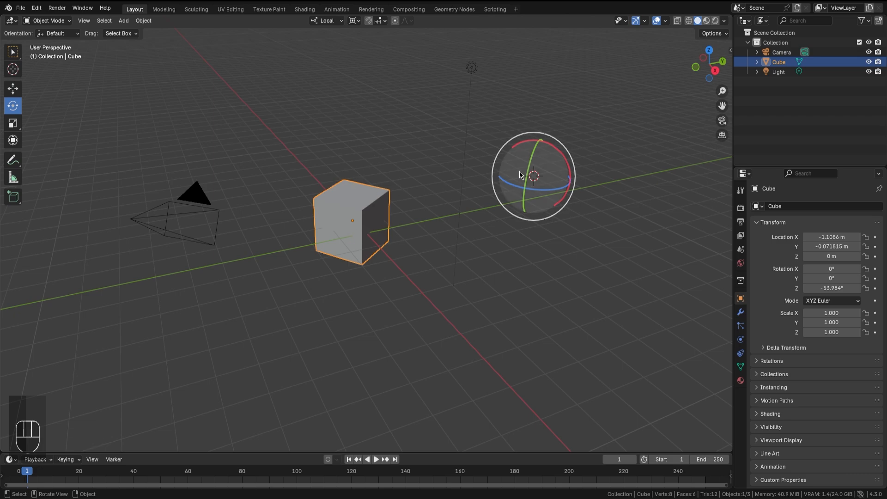
pyautogui.moveTo(564, 159); pyautogui.dragTo(615, 233)
pyautogui.rightClick(616, 233)
# Step: Check the snapping options and duplicate the cube, placing the copy at about X 1.61 m, Y 6.09 m, Z 1.99 m
pyautogui.click(379, 21)
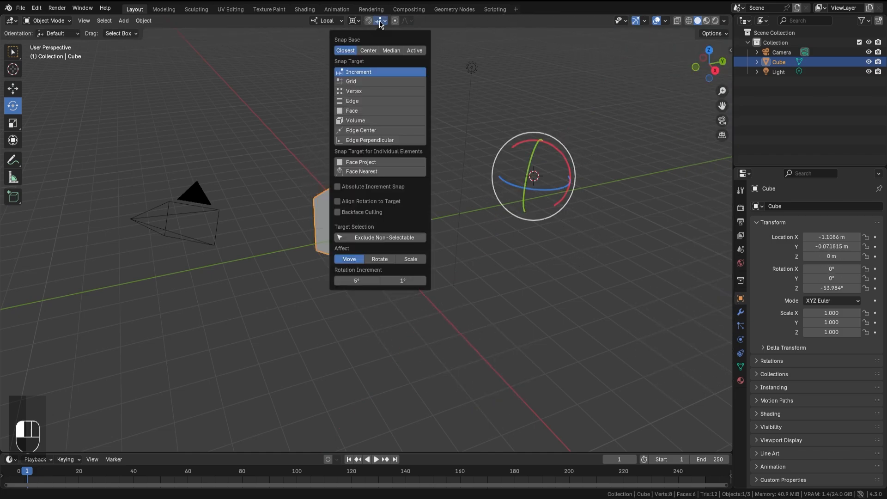
pyautogui.click(489, 85)
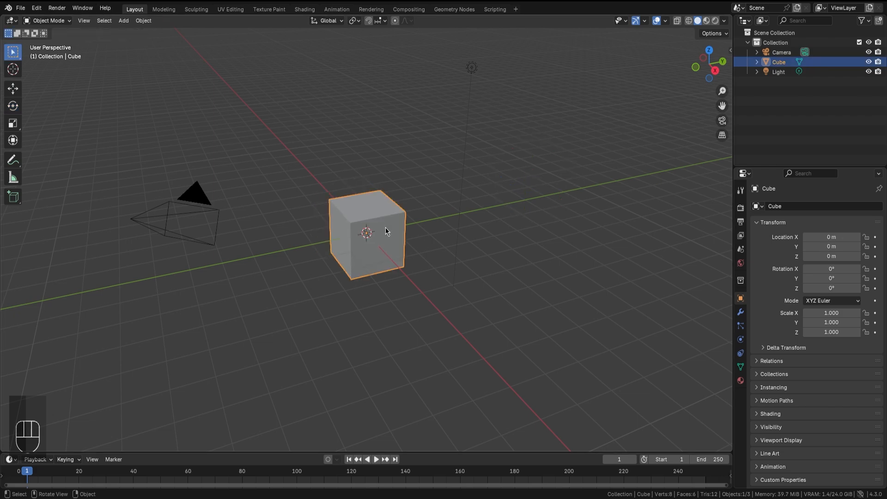
pyautogui.hotkey('shift', 'd')
pyautogui.click(561, 161)
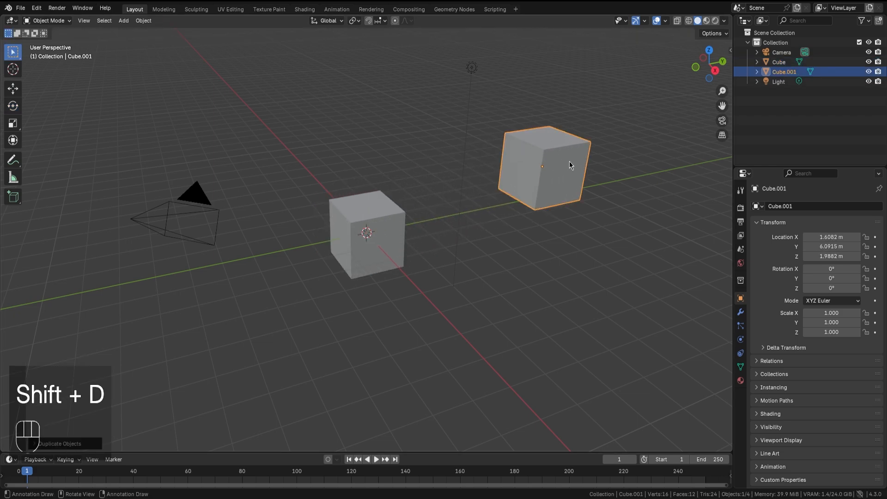
# Step: Set snapping to Vertex for Move, Rotate and Scale, test-snap the duplicate to the original cube and place it at about X 2.43 m, Y 5.66 m
pyautogui.click(379, 21)
pyautogui.click(368, 92)
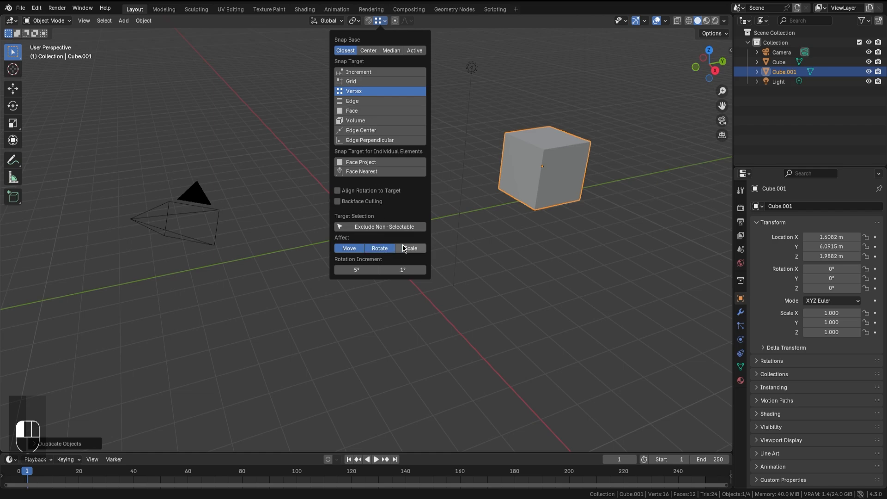
pyautogui.click(533, 249)
pyautogui.click(541, 154)
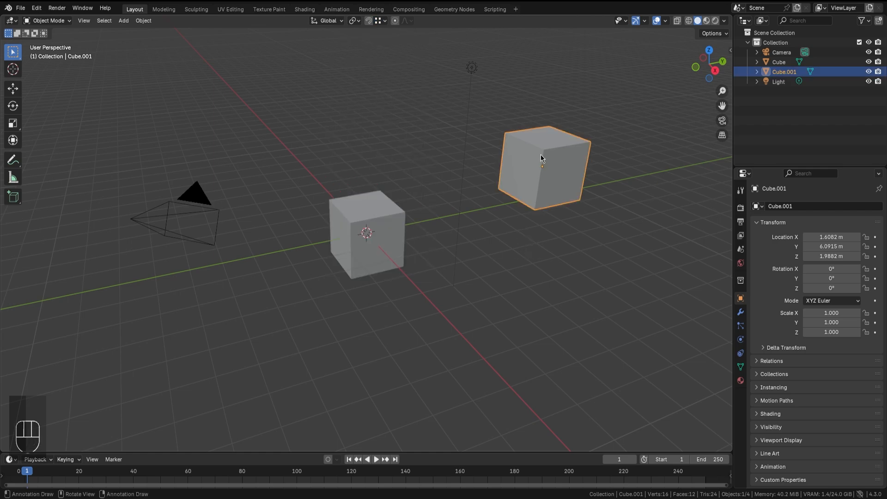
pyautogui.press('g')
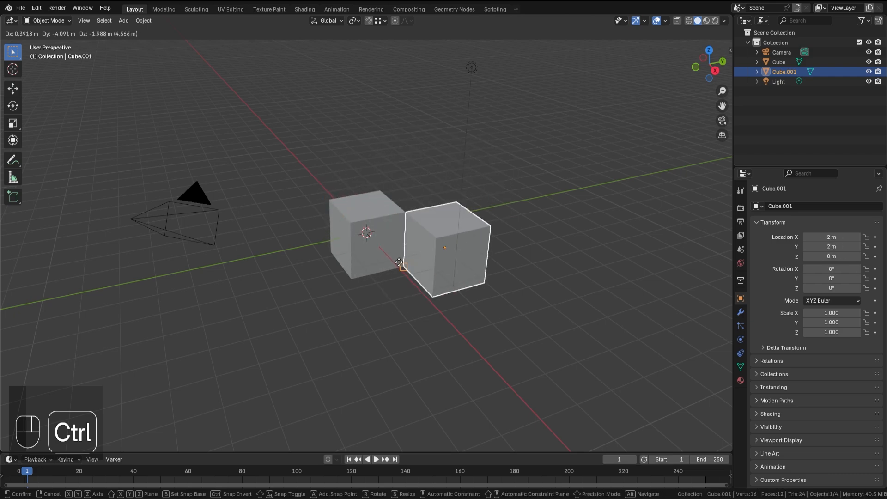
# Step: Examine the available snap targets, such as edge, face and volume
pyautogui.click(380, 21)
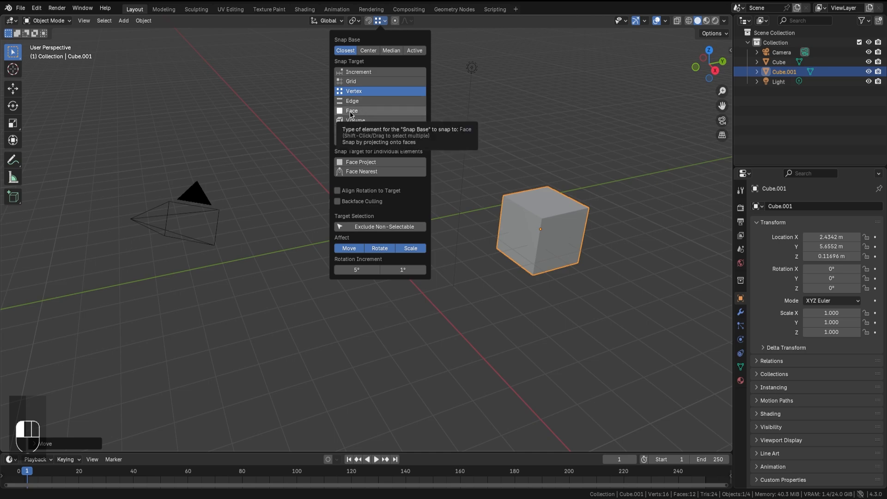
pyautogui.click(379, 21)
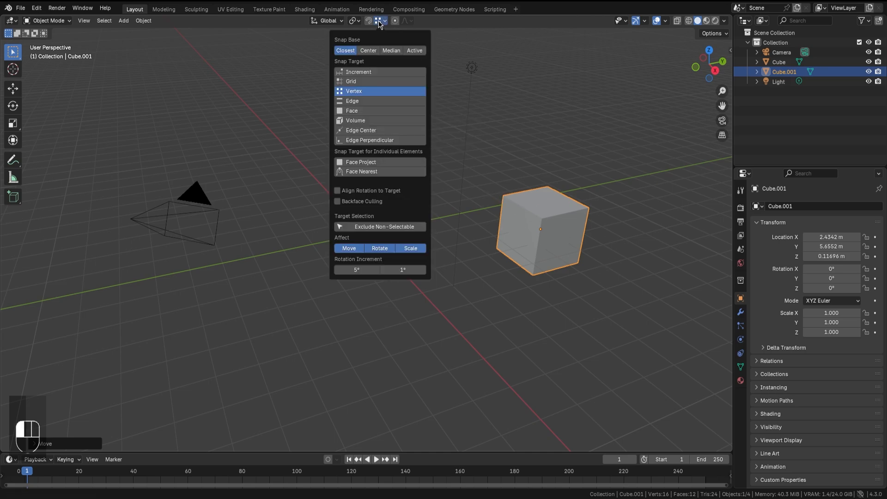
pyautogui.click(406, 20)
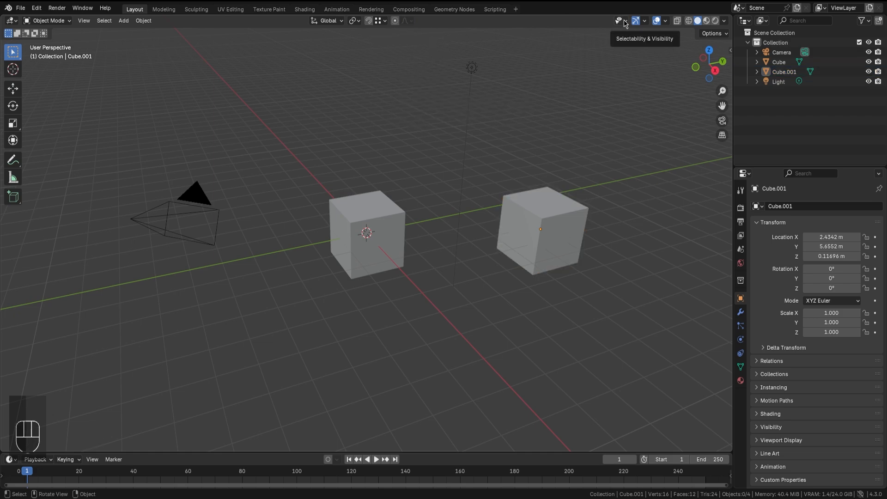
# Step: Toggle the visibility and selectability of mesh objects, and try box-selecting the cubes and the camera
pyautogui.click(625, 23)
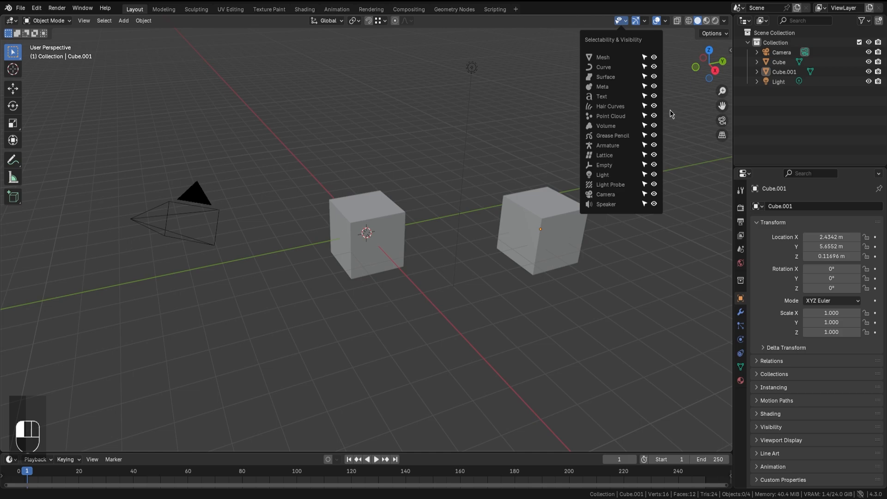
pyautogui.click(654, 58)
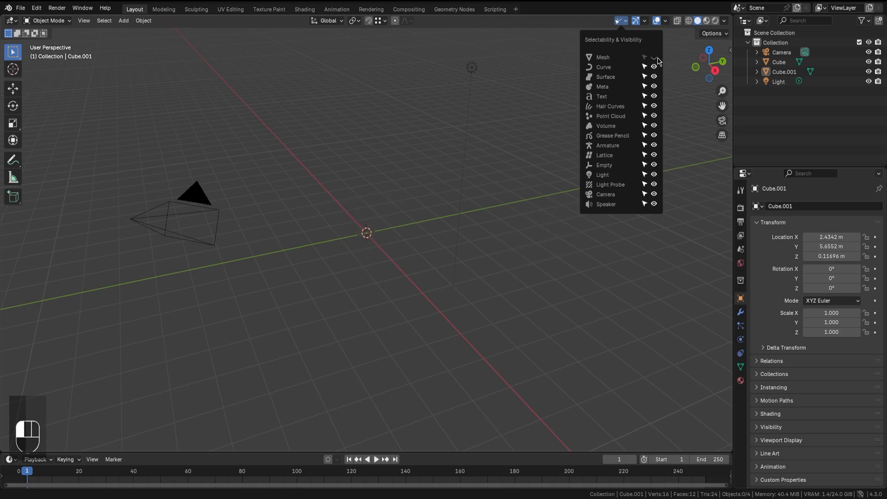
pyautogui.click(654, 57)
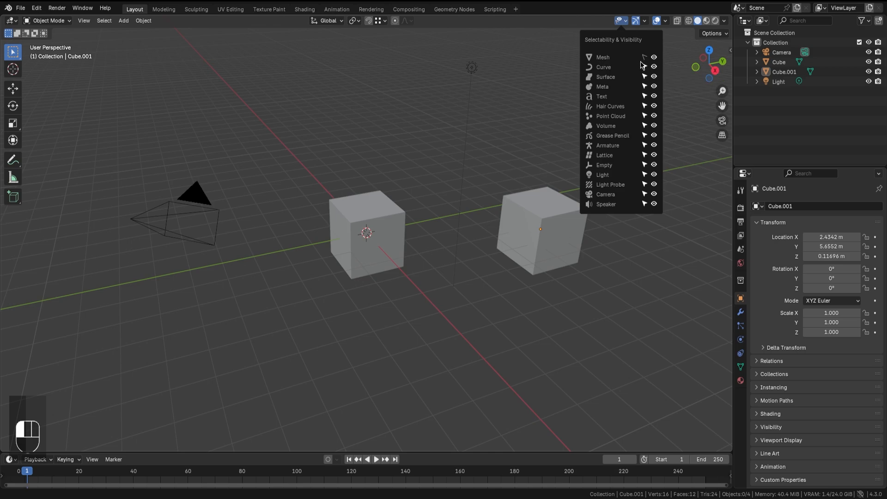
pyautogui.moveTo(353, 185); pyautogui.dragTo(583, 327)
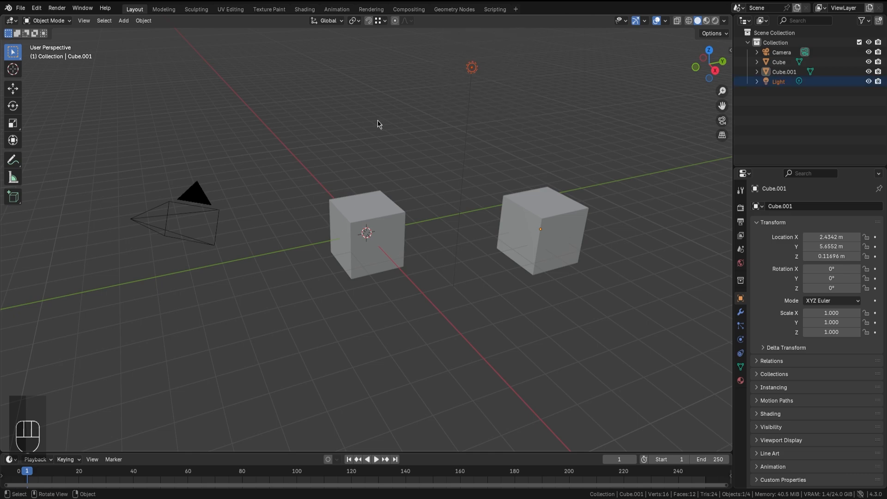
pyautogui.moveTo(99, 143); pyautogui.dragTo(230, 329)
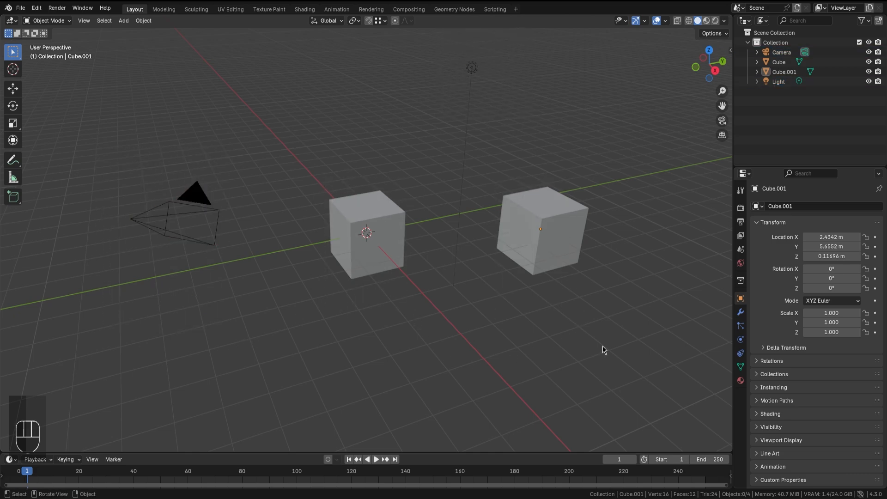
# Step: Review the viewport gizmo options and compare the Move, Rotate and Scale tool gizmos on the original cube
pyautogui.click(645, 22)
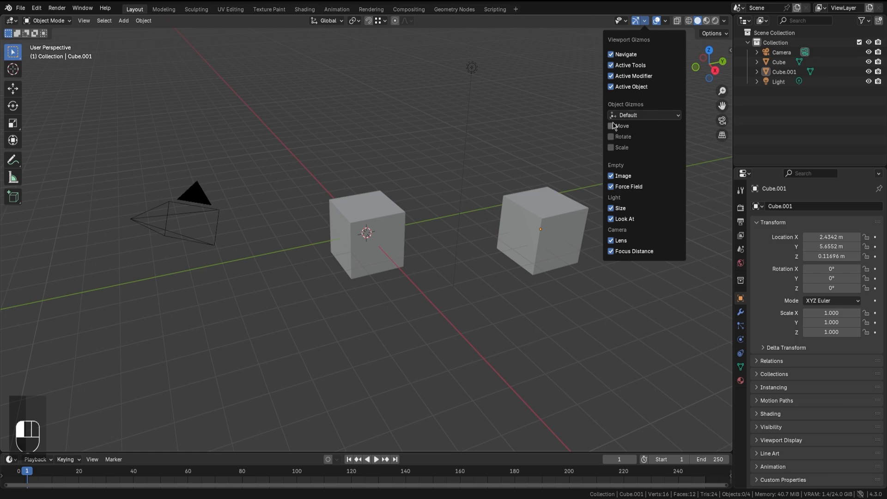
pyautogui.click(387, 212)
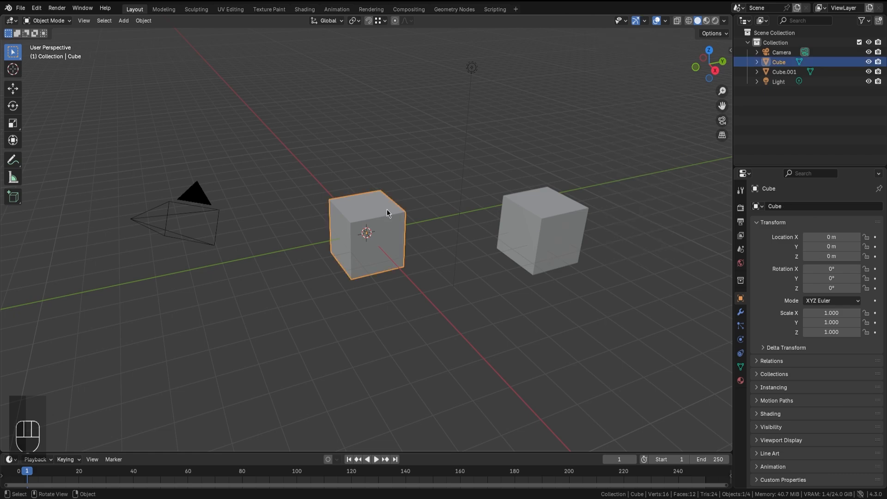
pyautogui.click(13, 88)
pyautogui.click(16, 106)
pyautogui.click(12, 123)
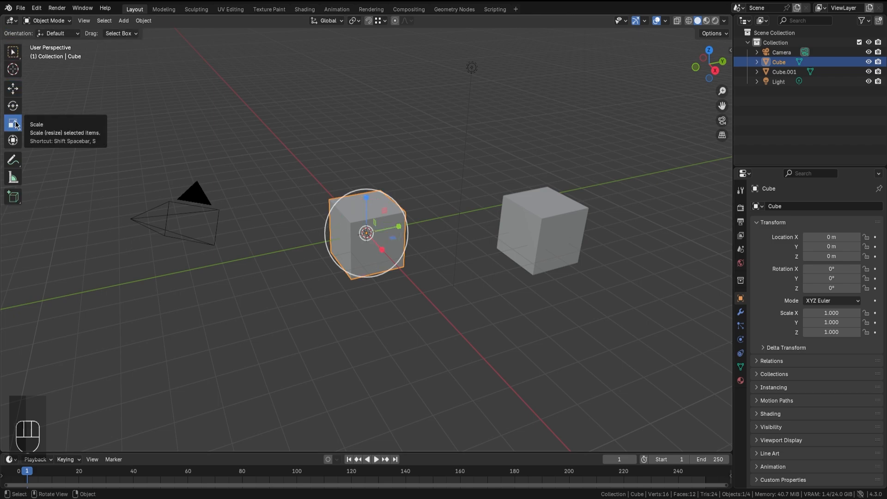
pyautogui.click(13, 89)
# Step: Enable the Move, Rotate and Scale object gizmos and select the original cube with the Select Box tool active
pyautogui.click(626, 21)
pyautogui.click(645, 21)
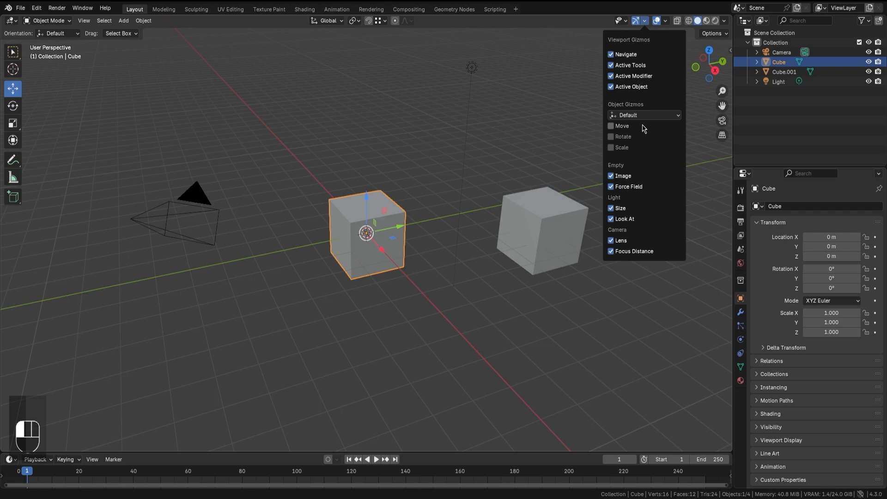
pyautogui.click(530, 138)
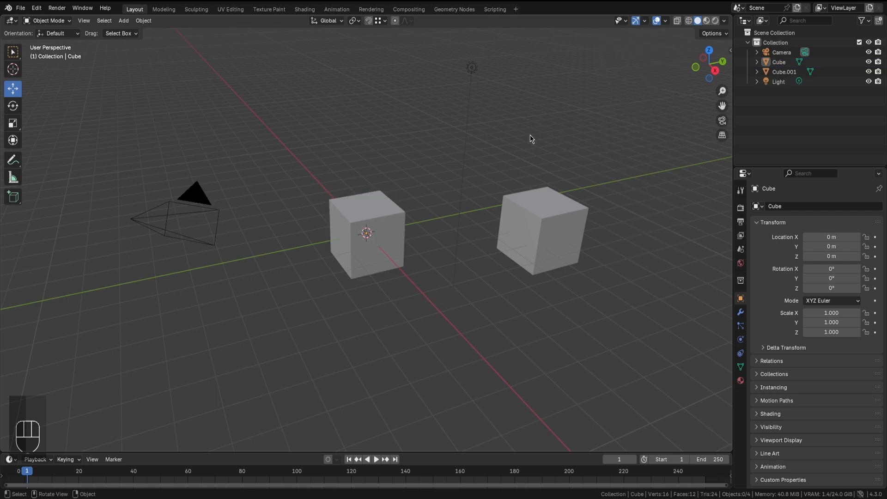
pyautogui.click(378, 213)
pyautogui.press('w')
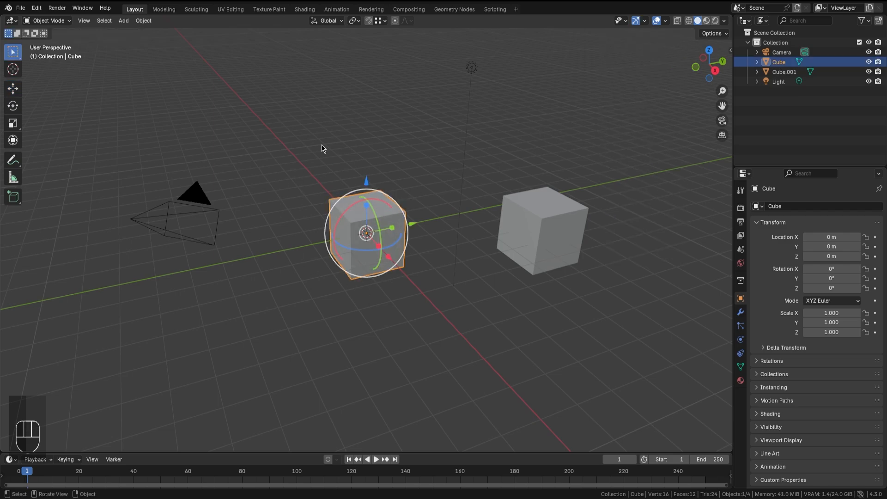
# Step: Turn off the Scale, Rotate and Move object gizmos
pyautogui.click(645, 22)
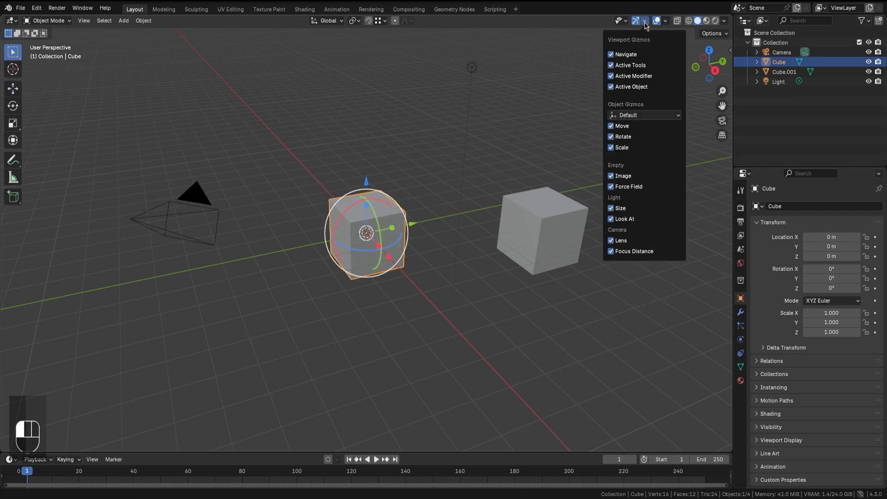
pyautogui.click(611, 148)
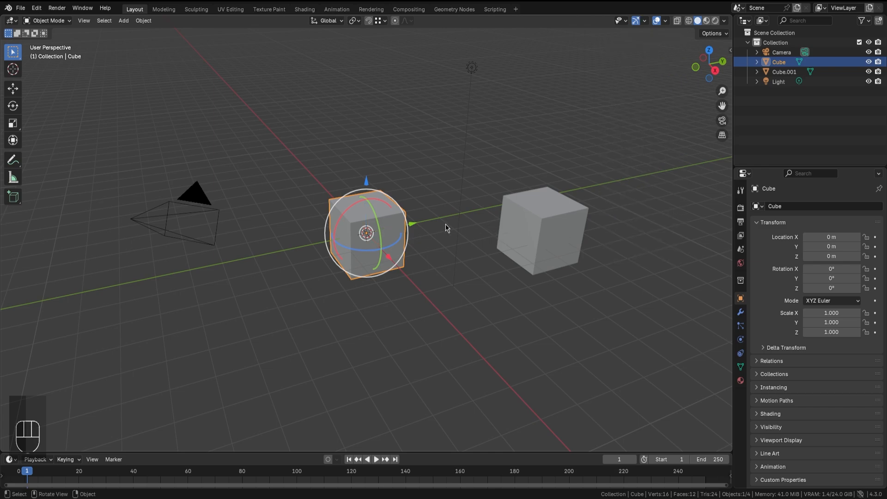
pyautogui.click(644, 21)
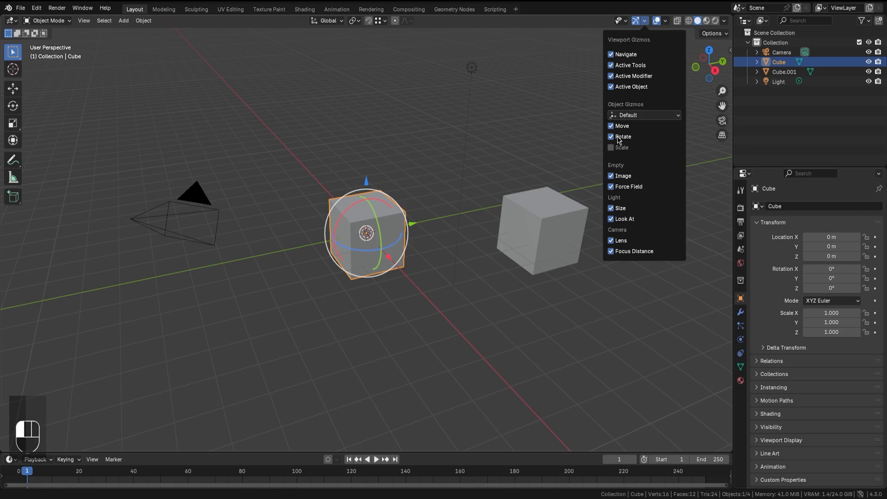
pyautogui.click(611, 138)
pyautogui.click(612, 126)
# Step: Toggle the floor and the X, Y and Z axis overlays, then restore the floor with only the X and Y axes shown
pyautogui.moveTo(665, 20)
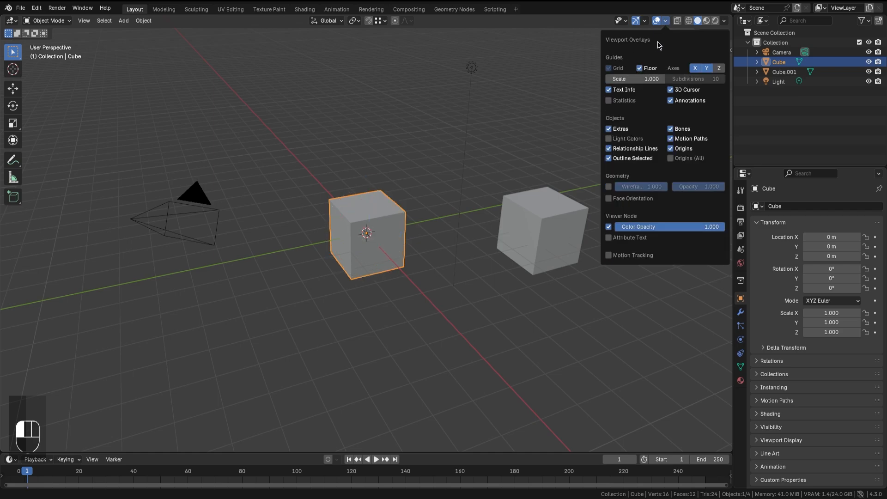
pyautogui.click(641, 68)
pyautogui.click(641, 68)
pyautogui.click(641, 68)
pyautogui.click(641, 68)
pyautogui.click(695, 68)
pyautogui.click(707, 68)
pyautogui.click(718, 68)
pyautogui.click(707, 68)
pyautogui.click(694, 68)
pyautogui.click(718, 68)
# Step: Turn the Statistics and Face Orientation overlays on and off again
pyautogui.click(624, 102)
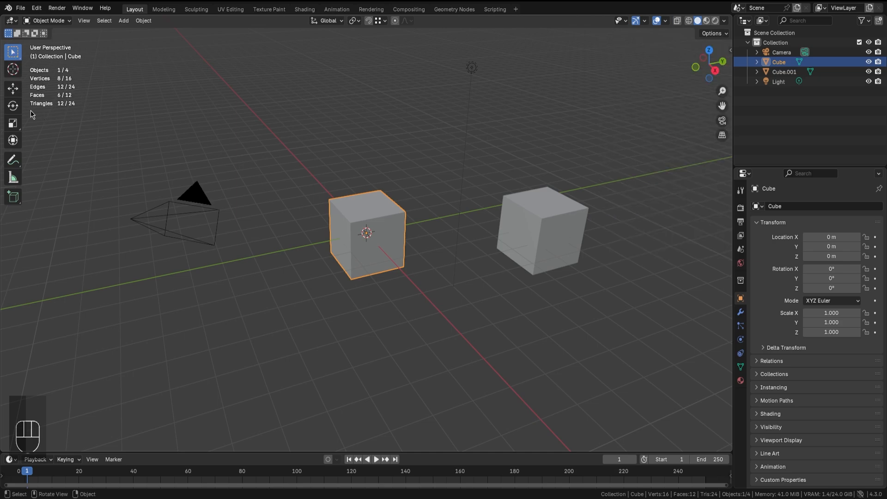
pyautogui.click(664, 22)
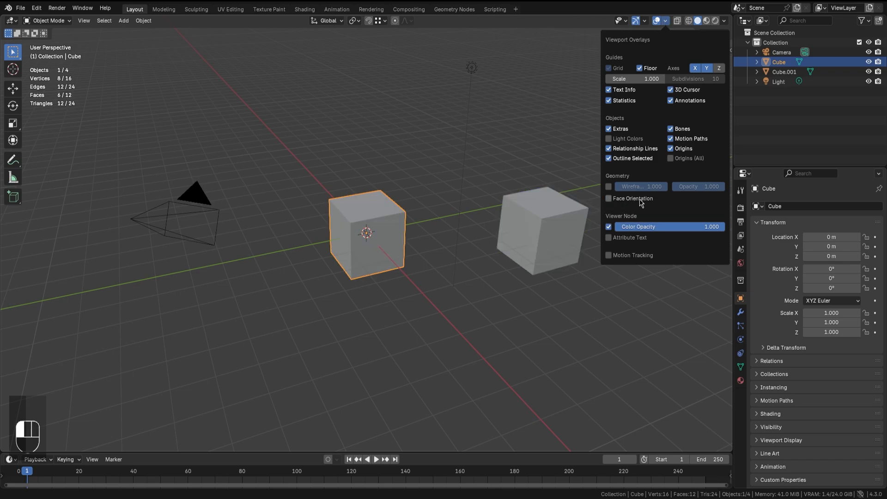
pyautogui.click(608, 200)
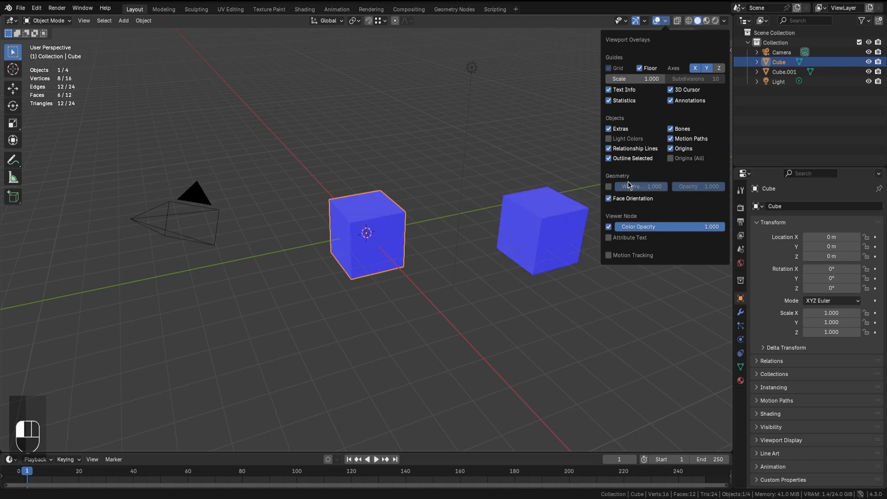
pyautogui.click(609, 199)
pyautogui.click(609, 101)
# Step: Toggle X-Ray on and off, and preview Wireframe viewport shading before returning to Solid
pyautogui.click(678, 22)
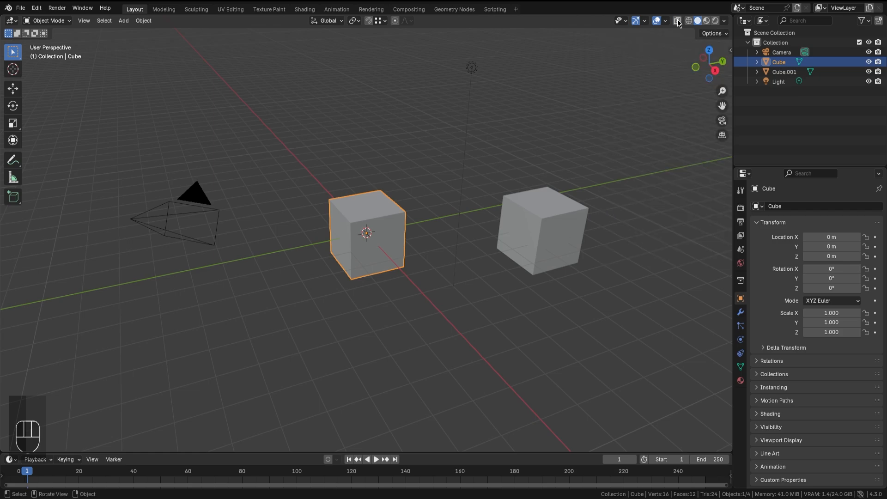
pyautogui.click(678, 22)
pyautogui.click(678, 22)
pyautogui.click(677, 22)
pyautogui.click(678, 22)
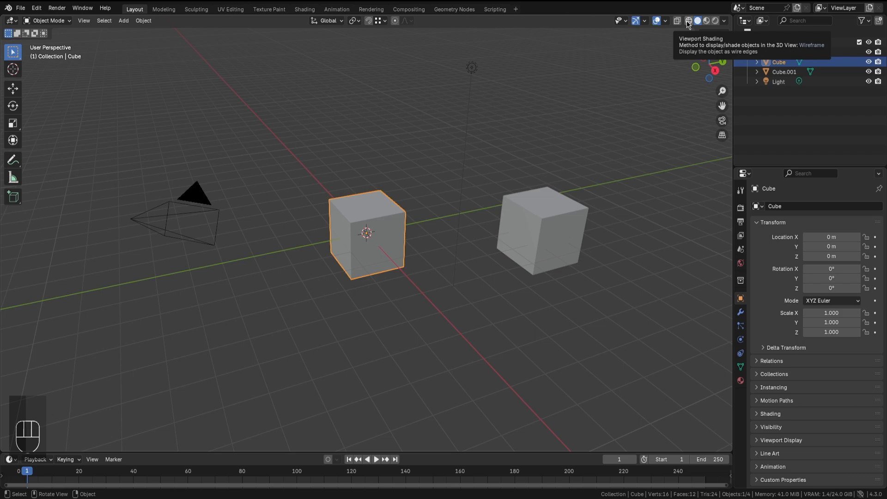
pyautogui.click(689, 21)
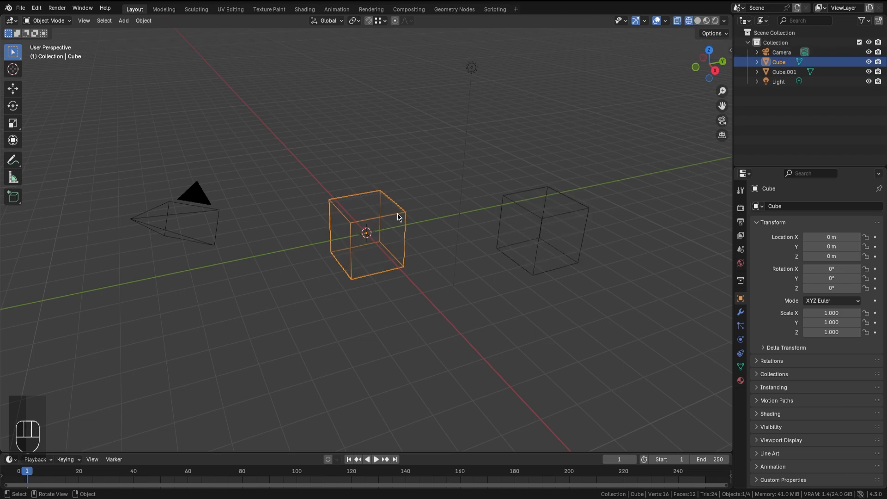
pyautogui.click(697, 21)
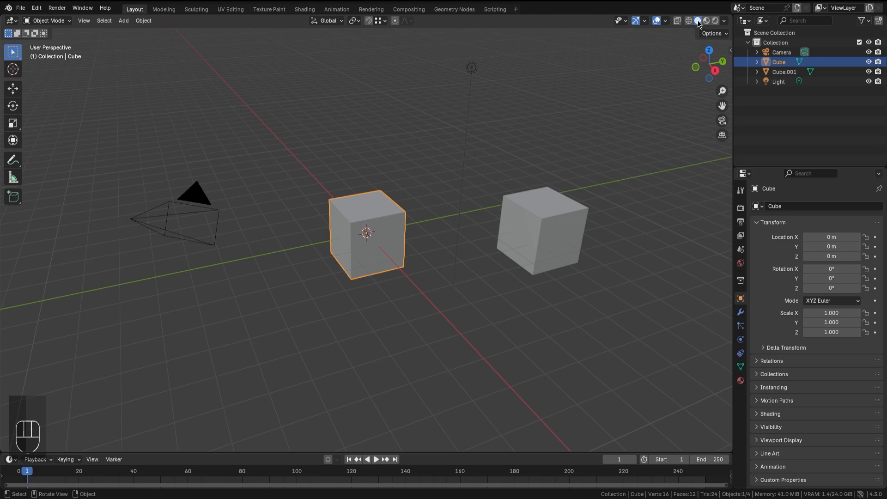
# Step: Deselect the cube, try Single as the Solid shading color, and set the color mode to Random
pyautogui.click(598, 136)
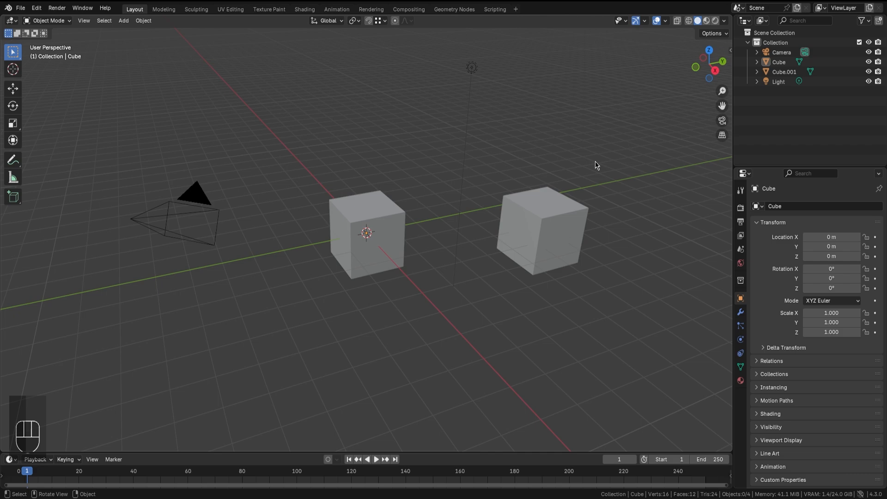
pyautogui.click(727, 22)
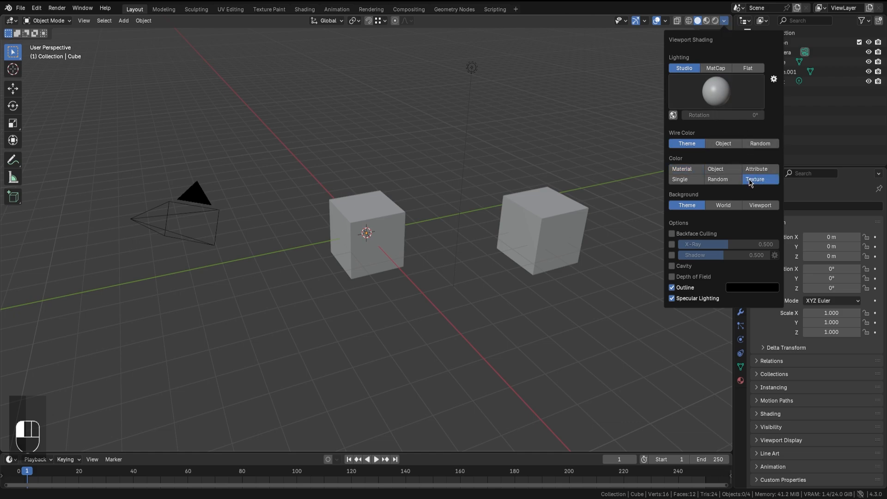
pyautogui.click(694, 179)
pyautogui.click(698, 192)
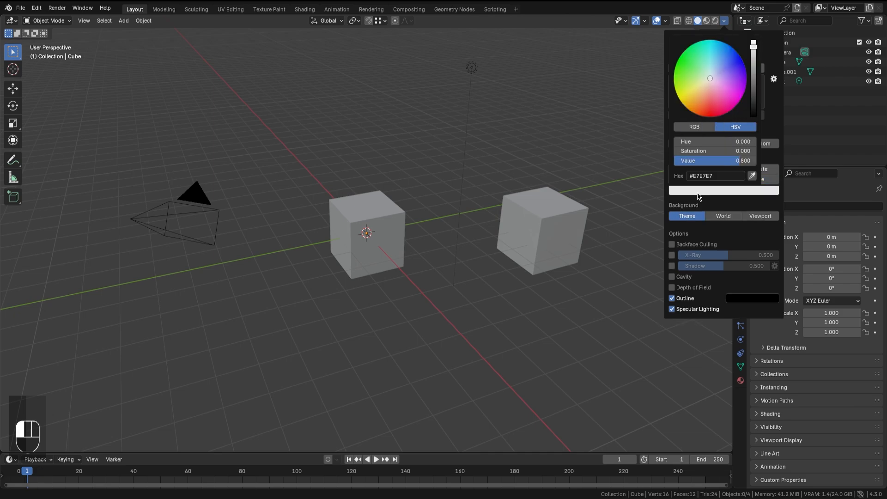
pyautogui.moveTo(710, 81)
pyautogui.mouseDown()
pyautogui.moveTo(710, 117)
pyautogui.moveTo(679, 60)
pyautogui.moveTo(710, 78)
pyautogui.mouseUp()
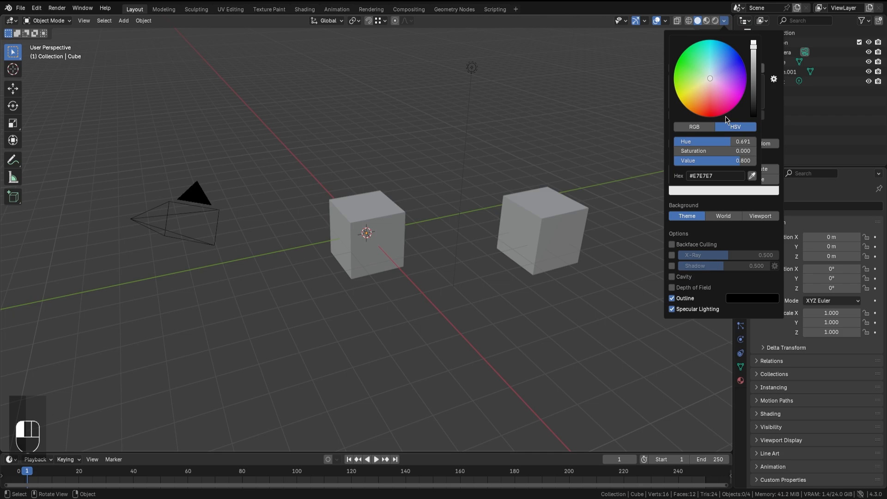
pyautogui.click(732, 180)
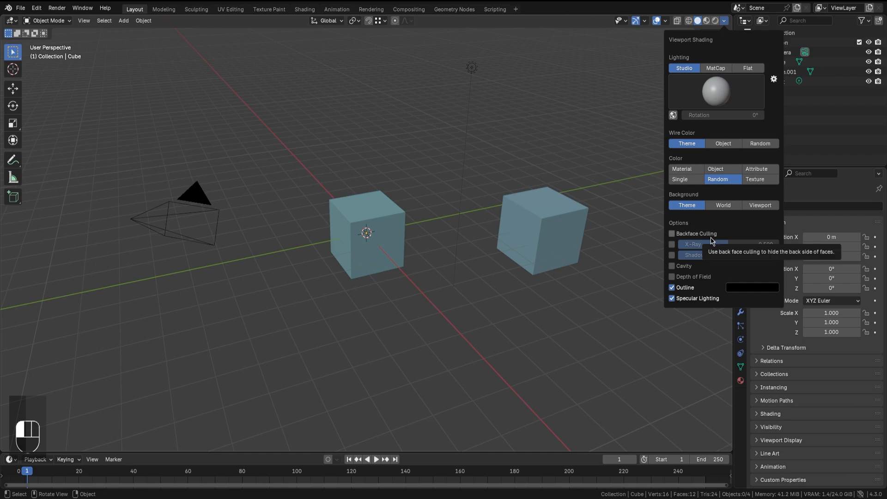
# Step: Enable Cavity in the Solid viewport shading options and set its type to Both
pyautogui.click(673, 267)
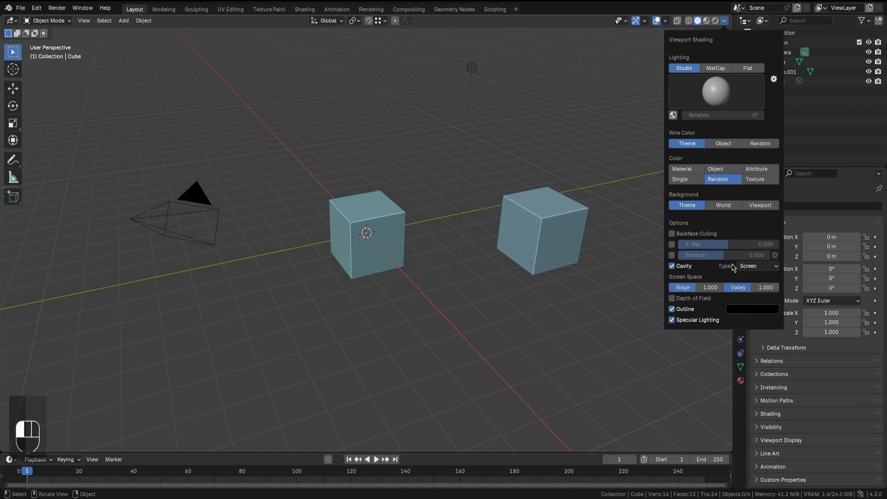
pyautogui.click(746, 267)
pyautogui.click(750, 306)
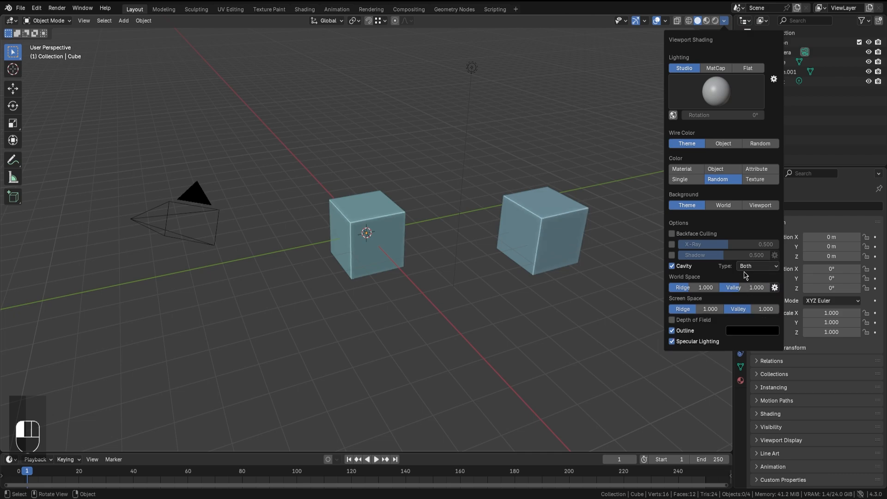
# Step: Preview the scene in Material Preview shading, ending in Rendered viewport shading
pyautogui.click(706, 21)
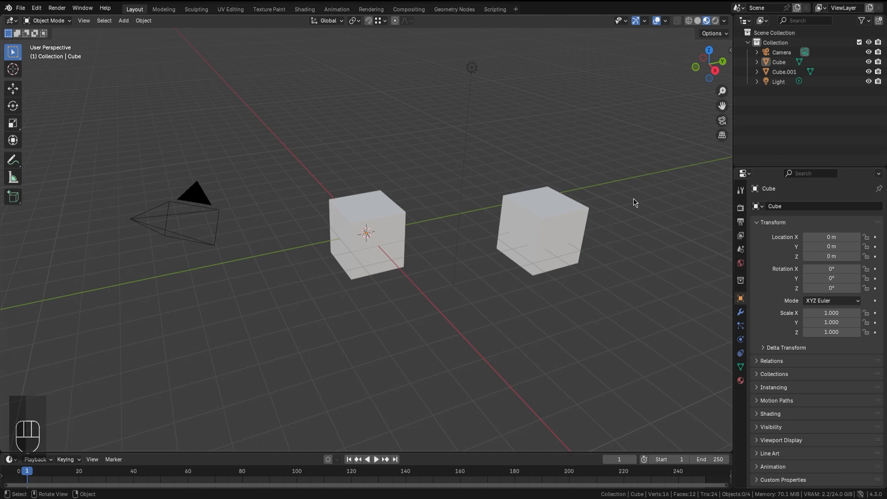
pyautogui.click(715, 25)
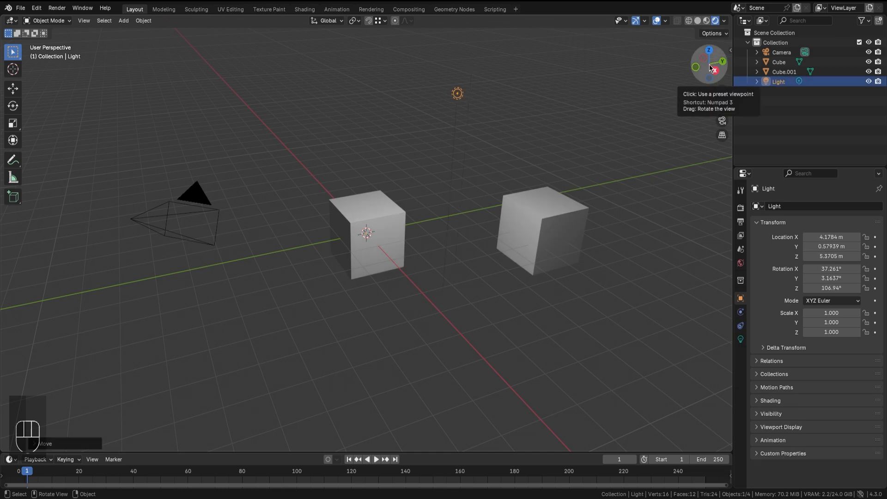
# Step: Orbit and zoom the view with the navigation gizmos, deselect the light, and toggle between perspective and orthographic projection
pyautogui.moveTo(710, 67); pyautogui.dragTo(707, 65)
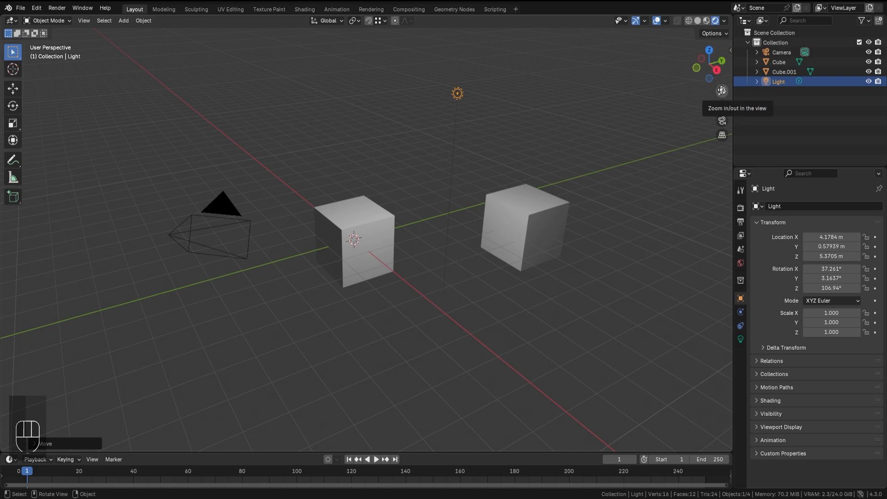
pyautogui.moveTo(722, 91); pyautogui.dragTo(723, 121)
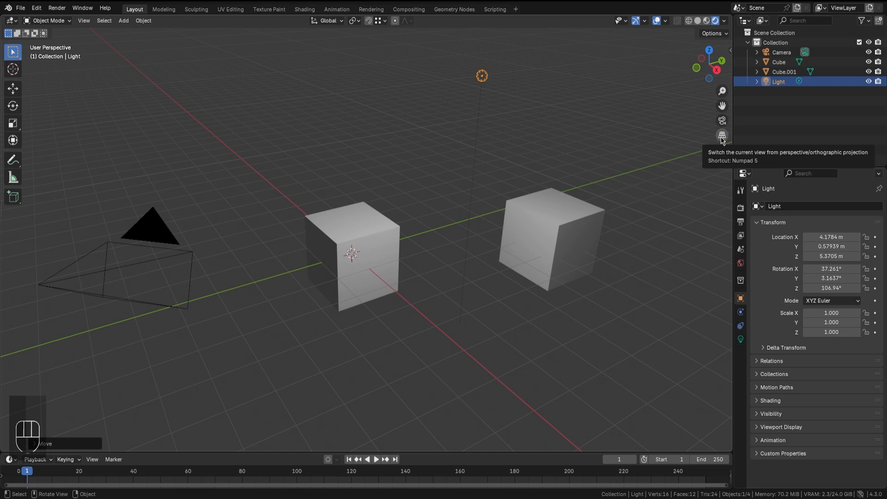
pyautogui.click(661, 145)
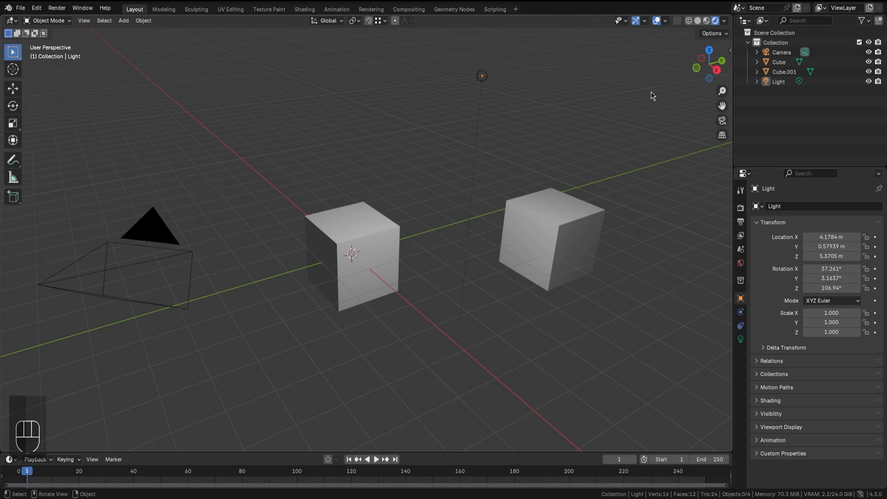
pyautogui.press('KP_5')
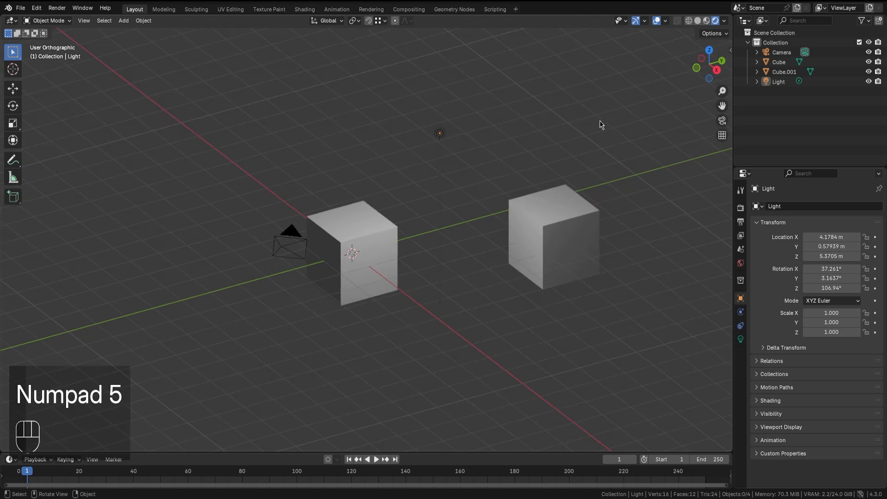
pyautogui.press('KP_5')
pyautogui.press('KP_5')
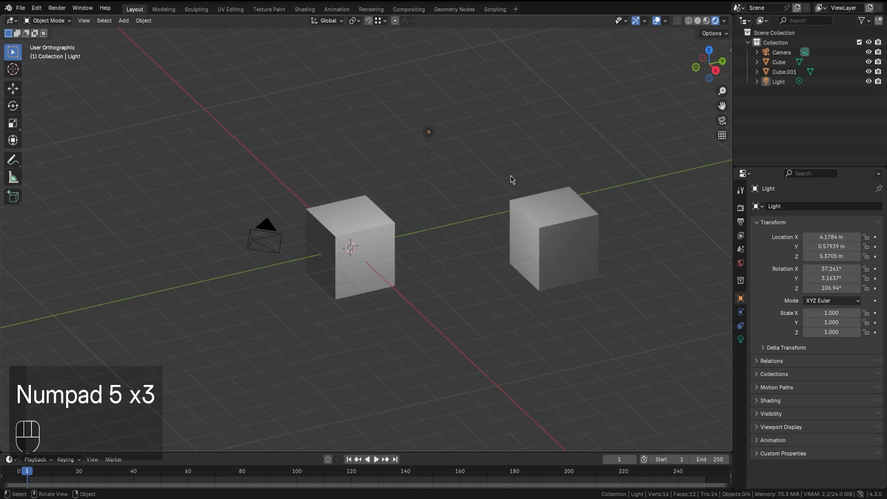
pyautogui.press('KP_5')
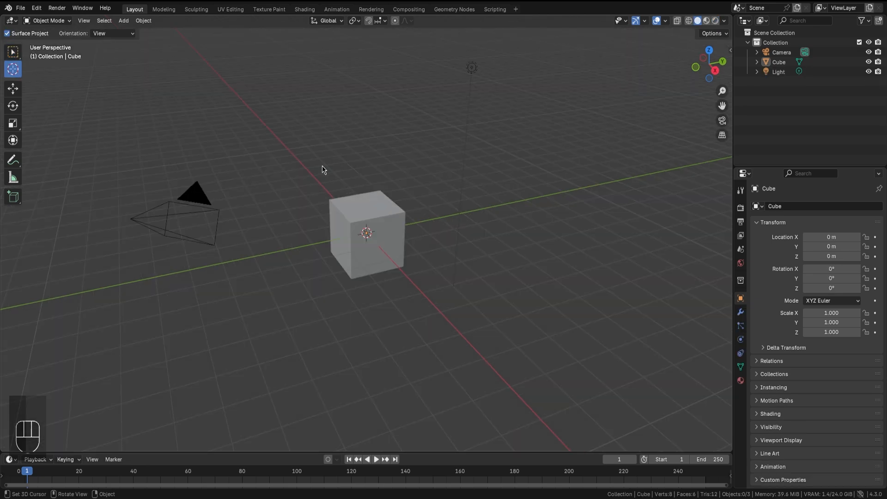
# Step: Place the 3D cursor at various spots around the viewport, ending in the empty area behind the cube
pyautogui.click(310, 140)
pyautogui.click(218, 86)
pyautogui.click(134, 112)
pyautogui.click(119, 240)
pyautogui.click(461, 294)
pyautogui.click(525, 166)
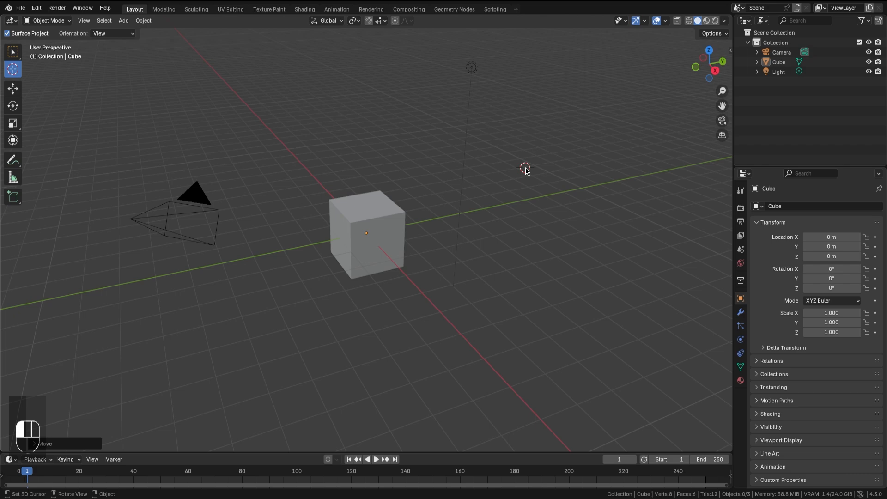
pyautogui.click(519, 127)
pyautogui.moveTo(380, 98); pyautogui.dragTo(321, 134)
# Step: Move the cube to about Y -0.54 m, Z -0.90 m and rotate it to about -98.6°, 60.6°, 129.6°
pyautogui.click(17, 92)
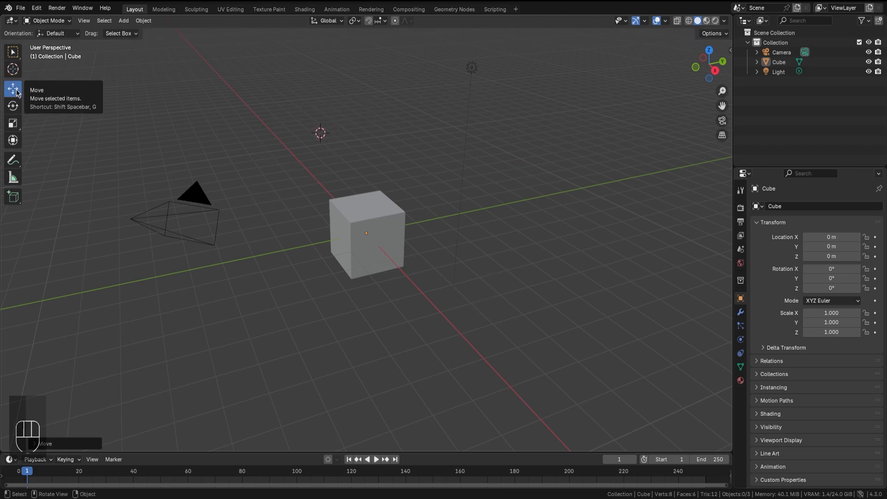
pyautogui.click(365, 233)
pyautogui.moveTo(398, 227); pyautogui.dragTo(406, 252)
pyautogui.click(13, 106)
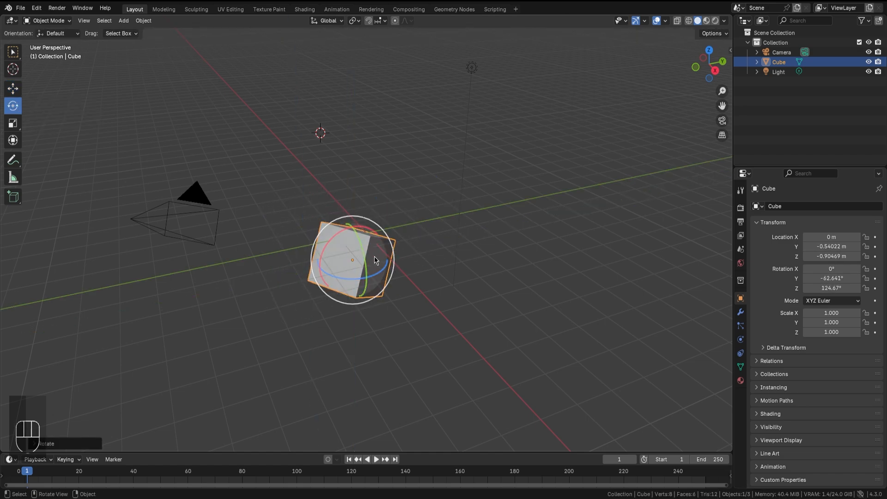
# Step: Try scaling the cube along the global Y and Z axes, and show the combined Transform gizmo
pyautogui.click(13, 125)
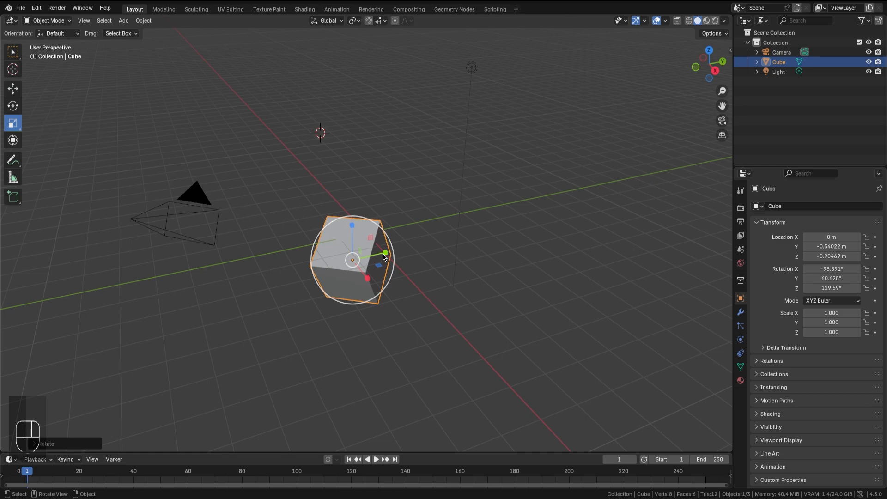
pyautogui.moveTo(385, 253); pyautogui.dragTo(501, 228)
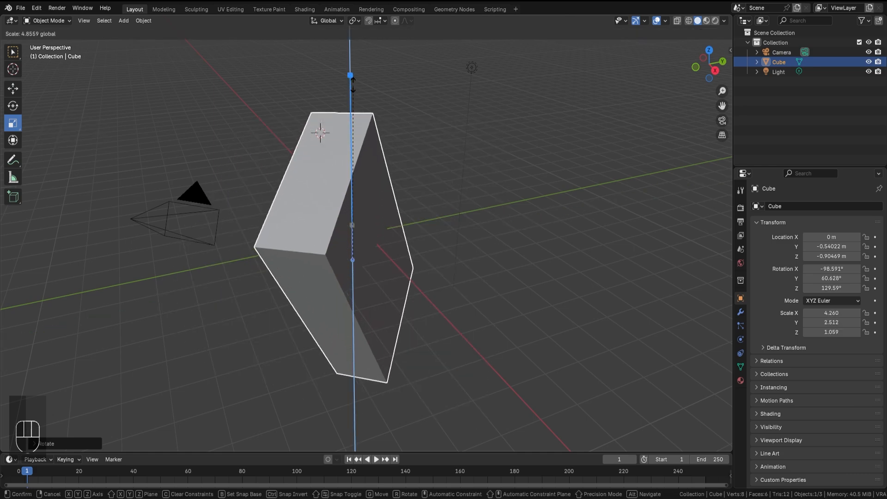
pyautogui.moveTo(356, 86); pyautogui.dragTo(365, 114)
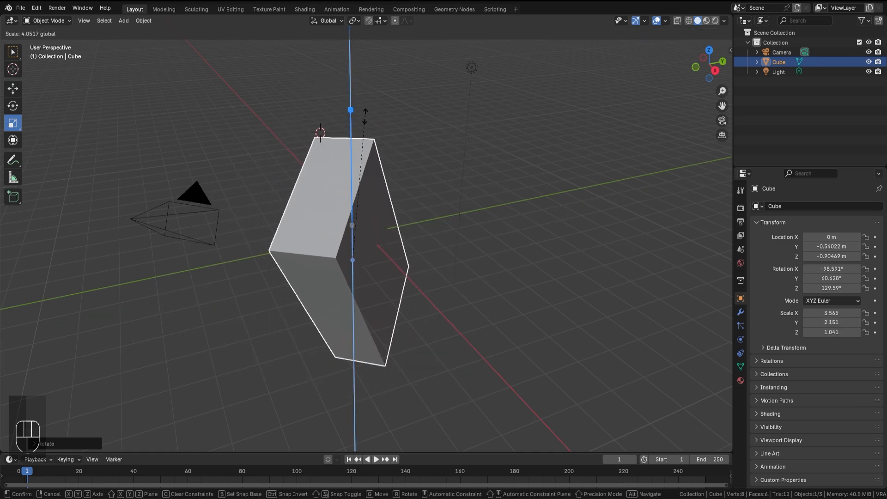
pyautogui.rightClick(364, 116)
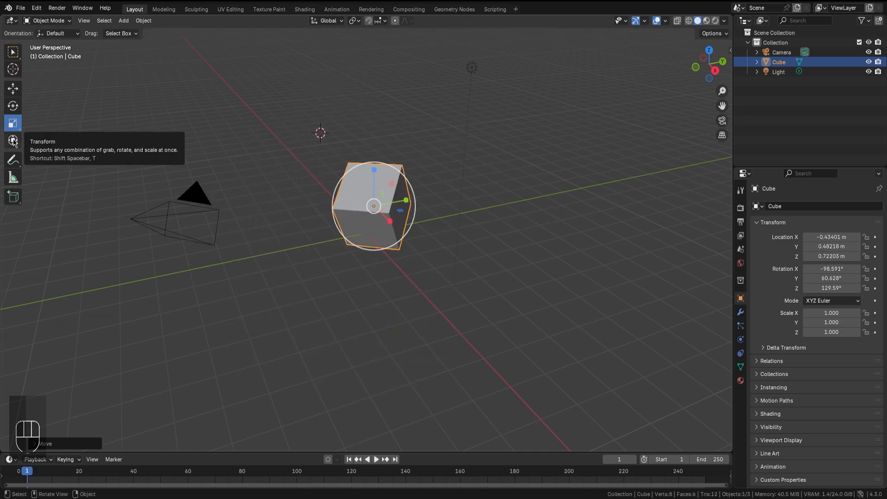
pyautogui.click(14, 141)
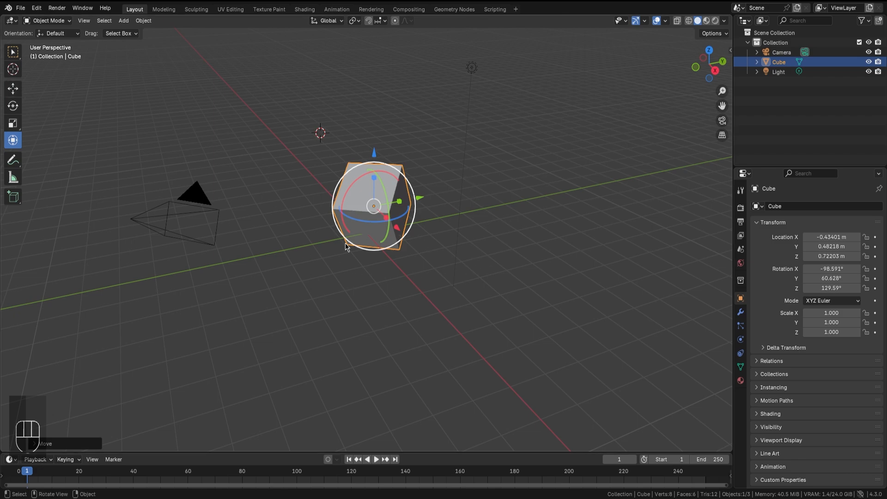
# Step: Draw several freehand blue annotation strokes around the cube with the Annotate tool
pyautogui.click(13, 160)
pyautogui.moveTo(280, 134); pyautogui.dragTo(291, 271)
pyautogui.moveTo(321, 134)
pyautogui.mouseDown()
pyautogui.moveTo(374, 275)
pyautogui.moveTo(450, 149)
pyautogui.mouseUp()
pyautogui.moveTo(524, 147); pyautogui.dragTo(404, 360)
pyautogui.moveTo(199, 347); pyautogui.dragTo(322, 345)
# Step: Change the annotation color to green and draw another curved stroke beside the cube
pyautogui.click(59, 34)
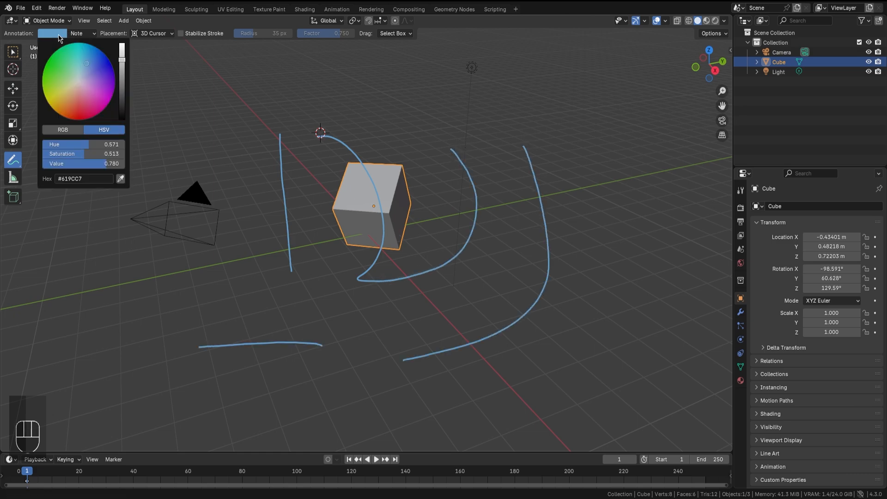
pyautogui.click(57, 72)
pyautogui.moveTo(294, 159)
pyautogui.mouseDown()
pyautogui.moveTo(270, 351)
pyautogui.moveTo(199, 330)
pyautogui.mouseUp()
# Step: Add a second annotation layer and draw several freehand blue strokes across and around the cube
pyautogui.click(84, 34)
pyautogui.click(143, 65)
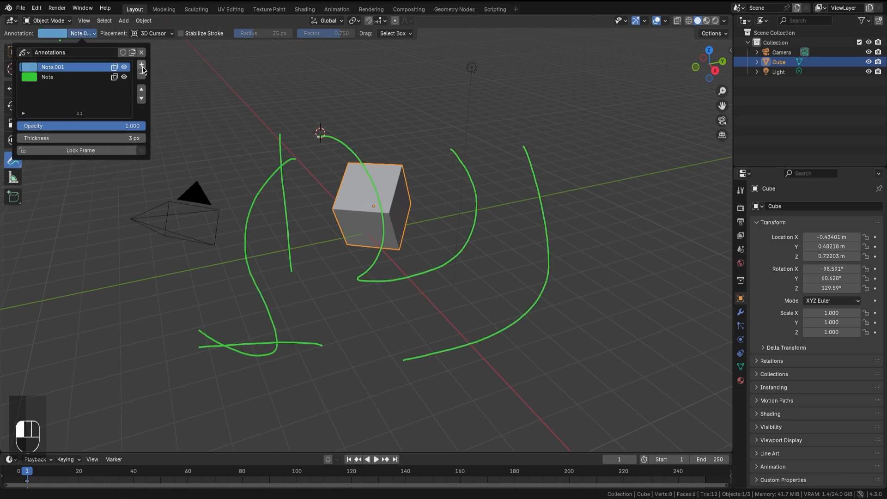
pyautogui.moveTo(405, 258)
pyautogui.mouseDown()
pyautogui.moveTo(494, 207)
pyautogui.moveTo(198, 234)
pyautogui.moveTo(461, 282)
pyautogui.mouseUp()
pyautogui.moveTo(497, 190)
pyautogui.mouseDown()
pyautogui.moveTo(252, 322)
pyautogui.moveTo(219, 329)
pyautogui.mouseUp()
pyautogui.moveTo(205, 245); pyautogui.dragTo(420, 240)
pyautogui.moveTo(396, 272)
pyautogui.mouseDown(button='middle')
pyautogui.moveTo(470, 196)
pyautogui.moveTo(495, 188)
pyautogui.moveTo(563, 199)
pyautogui.moveTo(372, 297)
pyautogui.moveTo(408, 316)
pyautogui.moveTo(368, 224)
pyautogui.mouseUp(button='middle')
pyautogui.moveTo(452, 330); pyautogui.dragTo(531, 267)
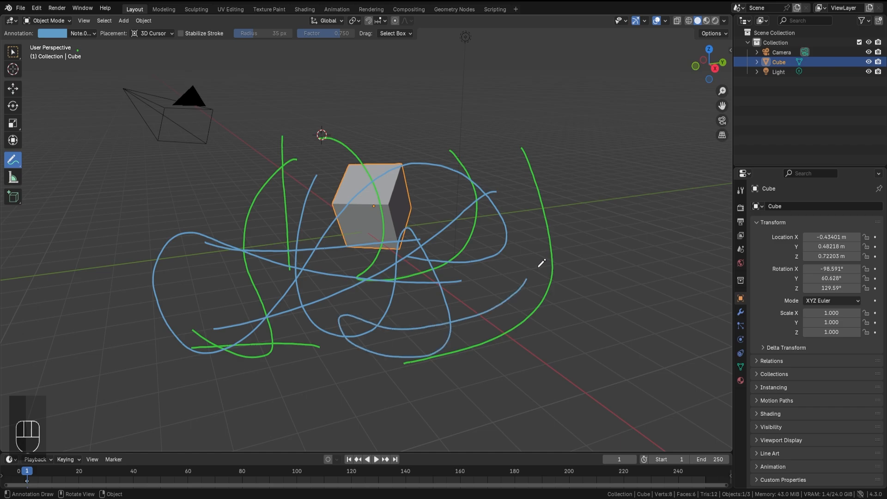
pyautogui.moveTo(589, 207); pyautogui.dragTo(530, 342)
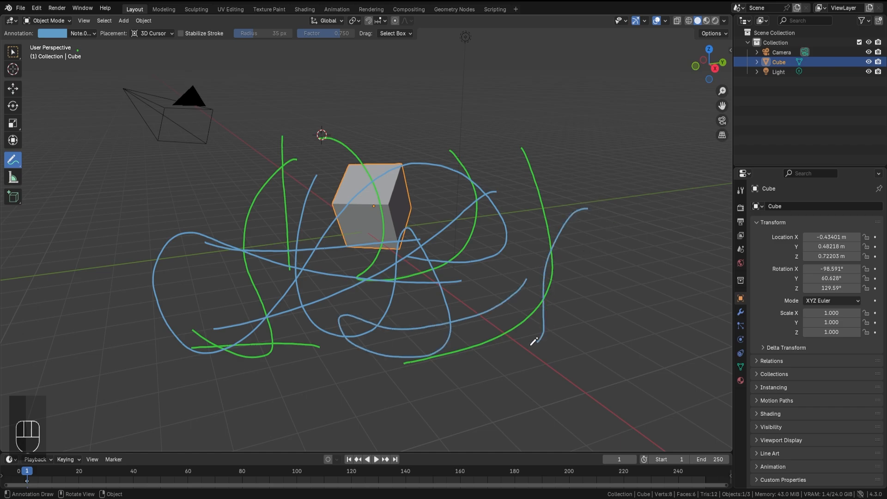
# Step: Delete both annotation layers, Note.001 and Note
pyautogui.moveTo(531, 342); pyautogui.dragTo(489, 300, button='middle')
pyautogui.click(85, 36)
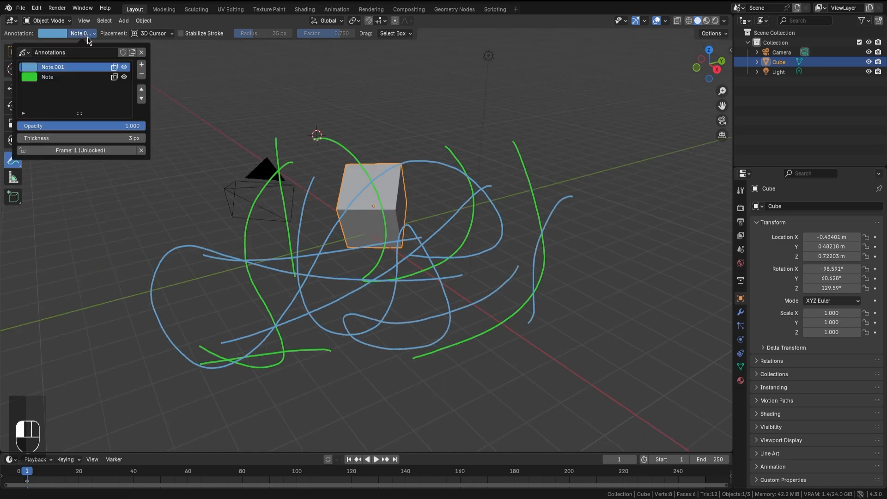
pyautogui.click(142, 74)
pyautogui.click(142, 74)
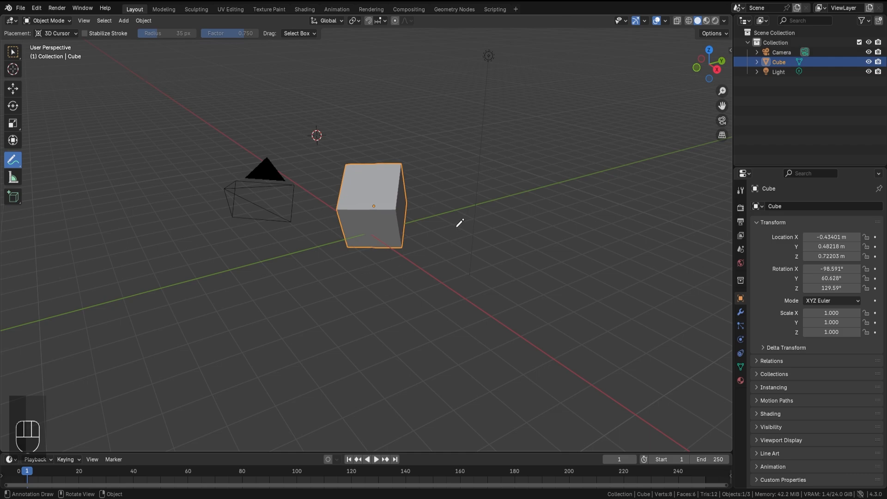
# Step: Measure across the cube with the Measure tool, extend the ruler beyond it, and bend its midpoint into an angle
pyautogui.click(13, 179)
pyautogui.moveTo(341, 185); pyautogui.dragTo(399, 186)
pyautogui.moveTo(398, 187)
pyautogui.mouseDown(button='middle')
pyautogui.moveTo(443, 252)
pyautogui.moveTo(407, 233)
pyautogui.moveTo(356, 236)
pyautogui.moveTo(400, 198)
pyautogui.mouseUp(button='middle')
pyautogui.moveTo(401, 196); pyautogui.dragTo(526, 269)
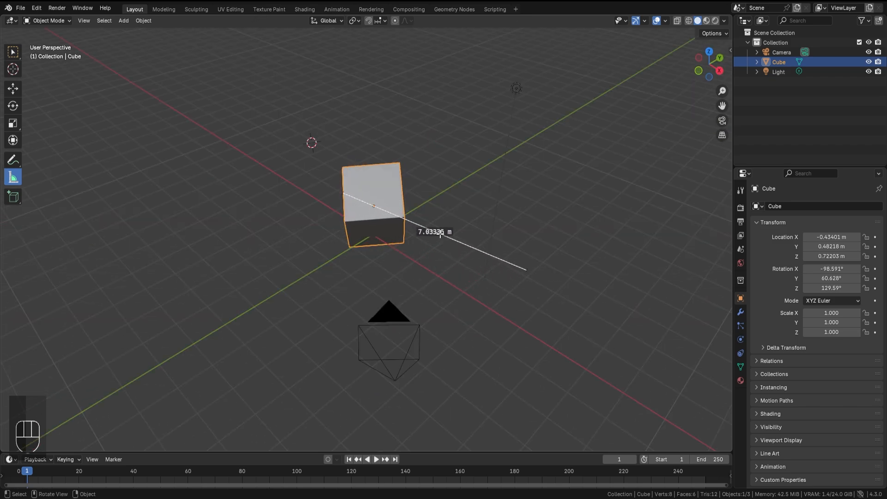
pyautogui.moveTo(434, 232); pyautogui.dragTo(370, 294)
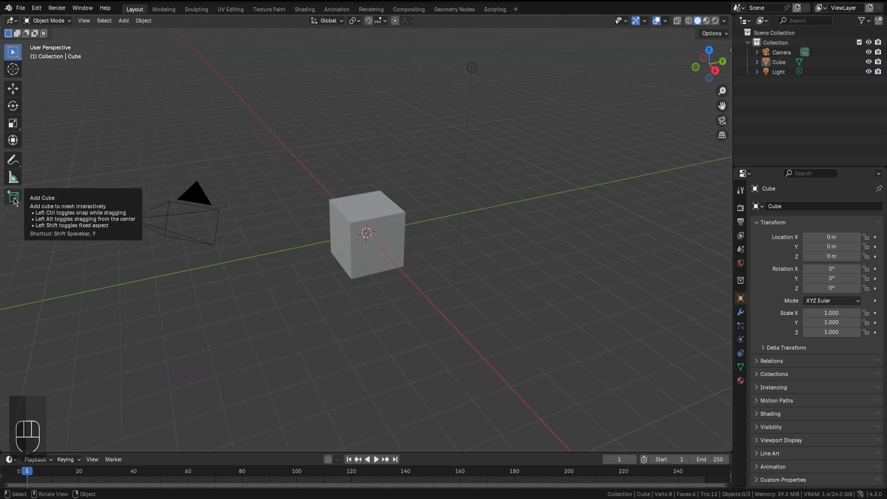
# Step: Add a tall box on the top face of the existing cube with the Add Cube tool
pyautogui.click(15, 200)
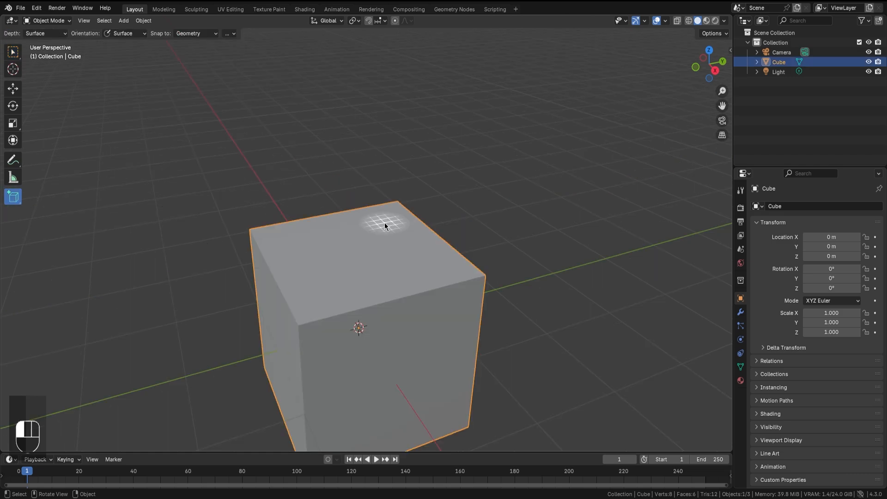
pyautogui.moveTo(385, 224); pyautogui.dragTo(308, 296)
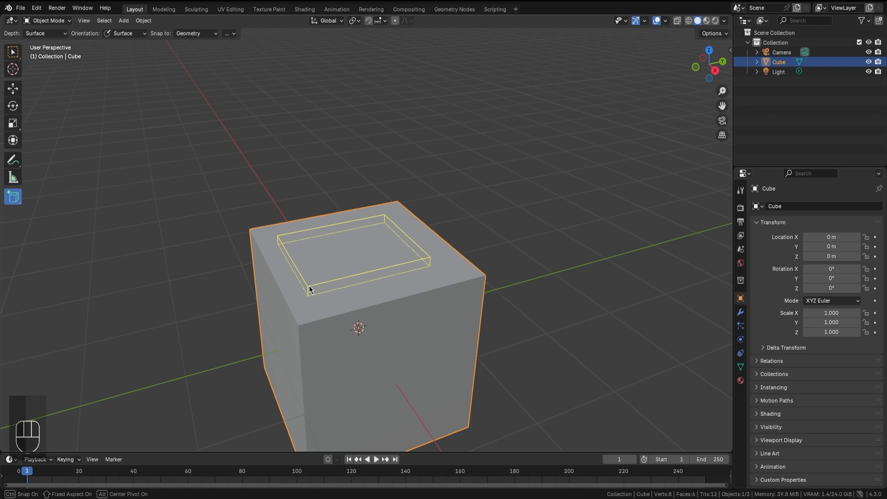
pyautogui.click(304, 79)
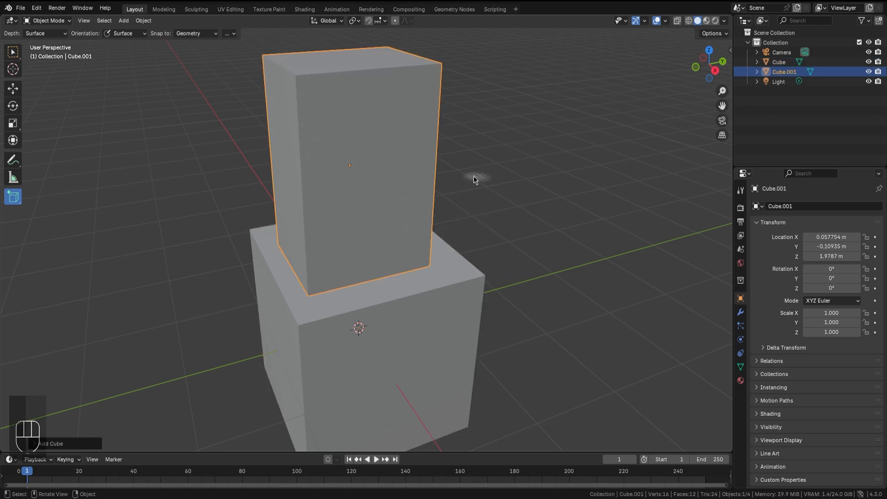
pyautogui.moveTo(476, 179); pyautogui.dragTo(409, 265, button='middle')
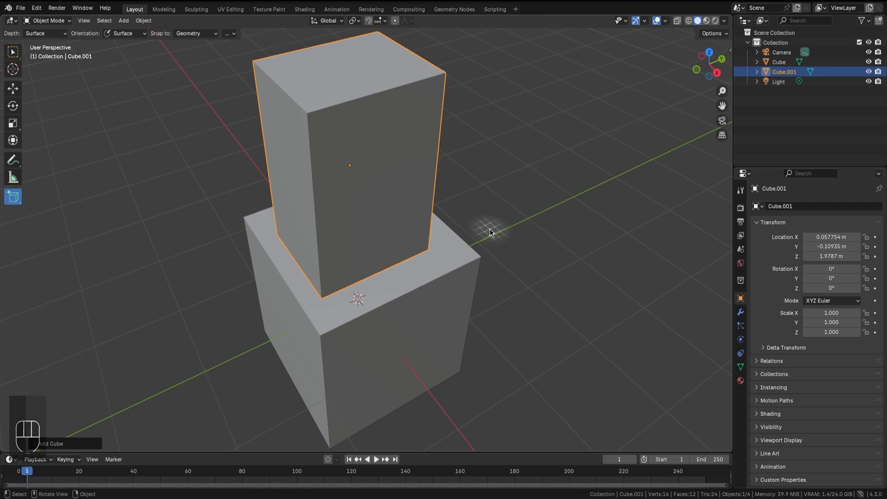
# Step: Examine the two boxes from several distances and angles, and select the lower cube
pyautogui.scroll(-2, 489, 228)
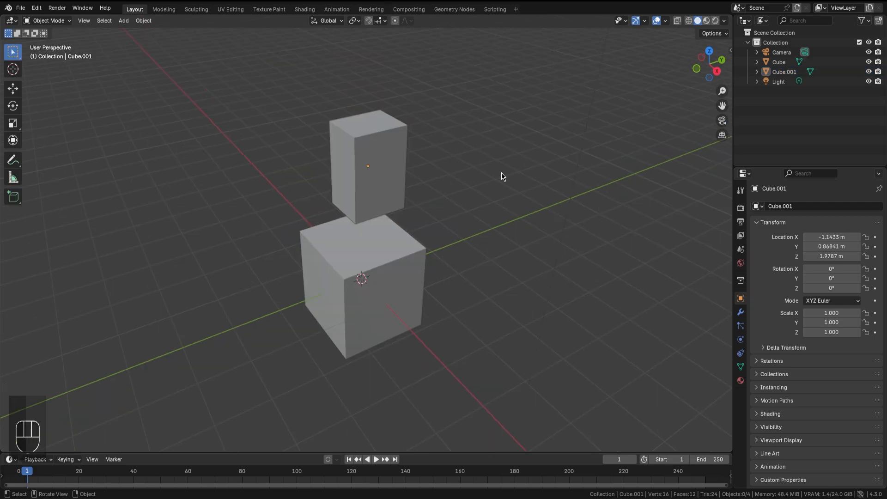
pyautogui.moveTo(499, 146)
pyautogui.keyDown('ctrl'); pyautogui.mouseDown(button='middle')
pyautogui.moveTo(501, 204)
pyautogui.moveTo(497, 97)
pyautogui.moveTo(509, 185)
pyautogui.moveTo(507, 142)
pyautogui.mouseUp(button='middle'); pyautogui.keyUp('ctrl')
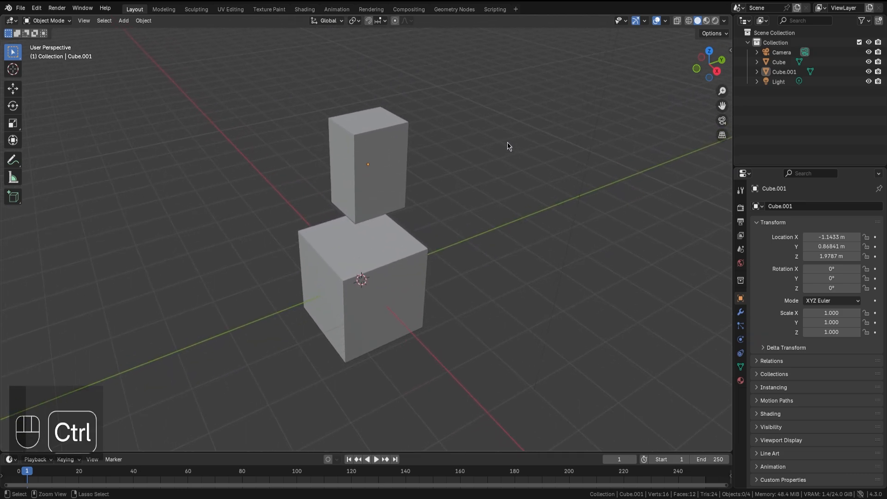
pyautogui.keyDown('ctrl'); pyautogui.moveTo(506, 143); pyautogui.dragTo(631, 186, button='middle'); pyautogui.keyUp('ctrl')
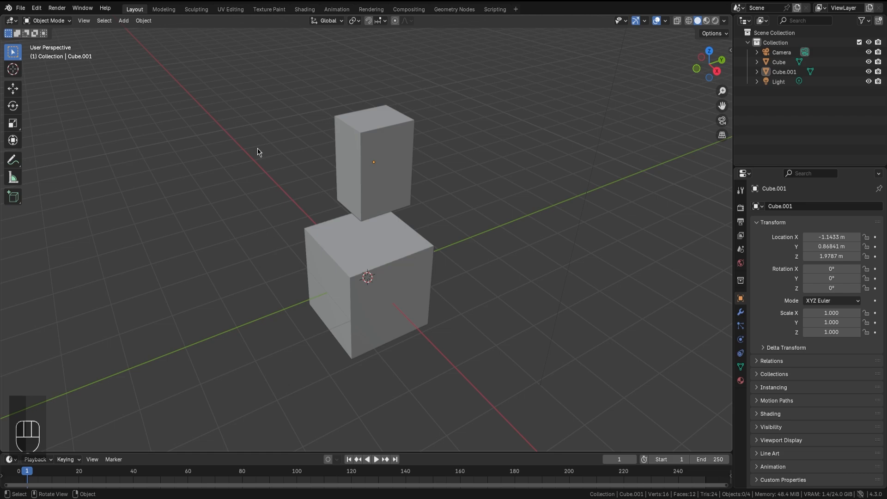
pyautogui.moveTo(529, 184); pyautogui.dragTo(365, 224, button='middle')
pyautogui.click(365, 223)
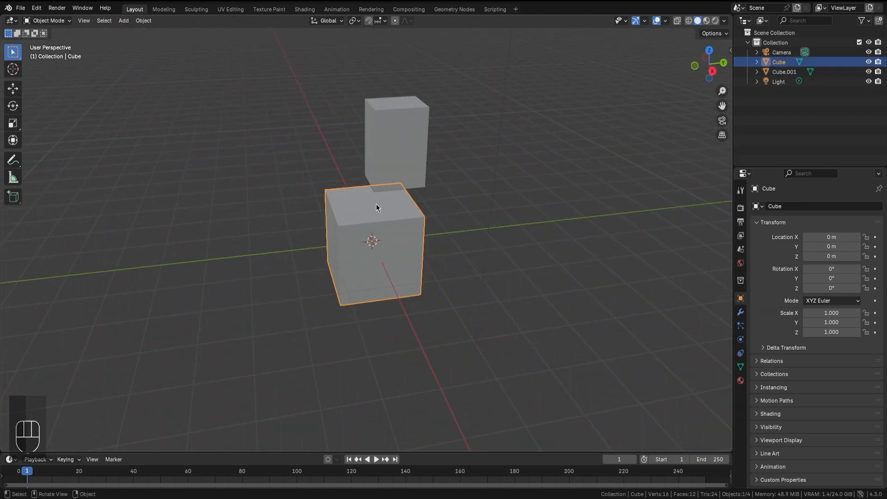
pyautogui.rightClick(384, 226)
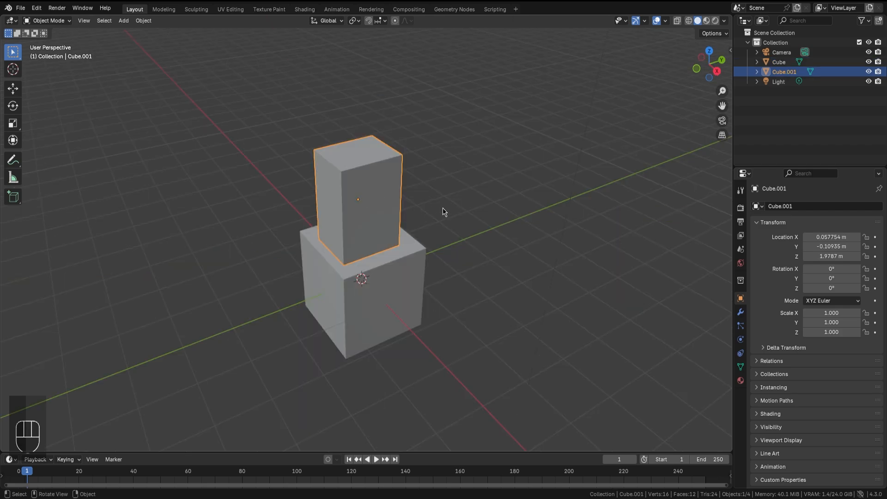
# Step: Try to move the upper box freely and along the X, Y and Z axes
pyautogui.press('g')
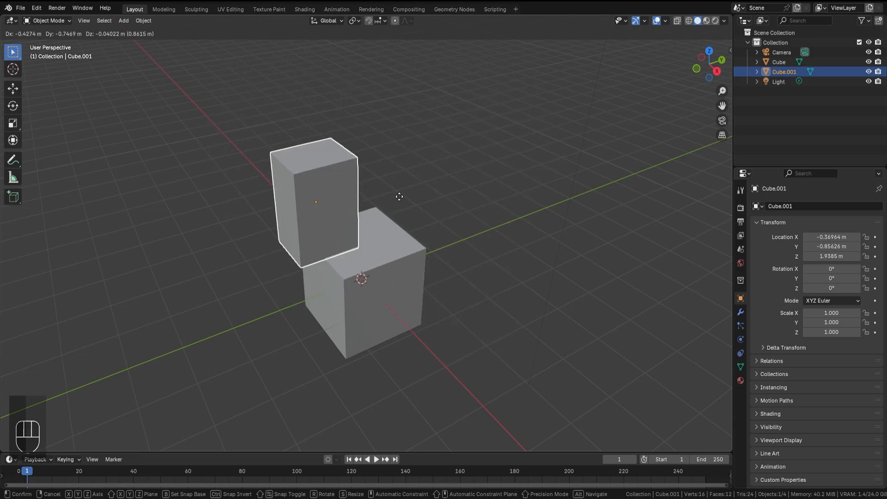
pyautogui.click(467, 179)
pyautogui.press('g')
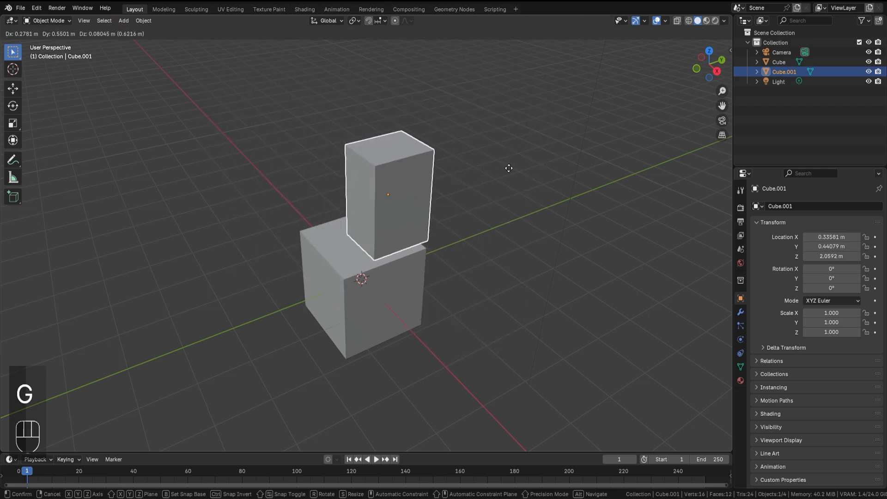
pyautogui.press('x')
pyautogui.press('y')
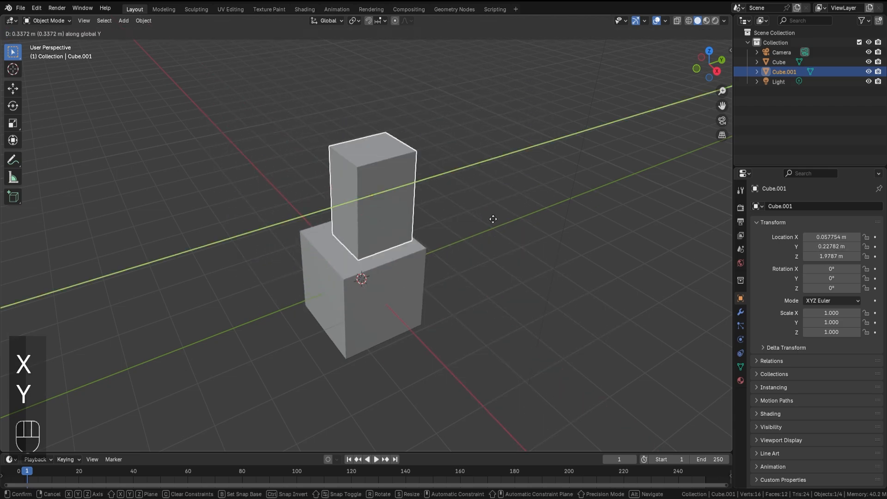
pyautogui.press('z')
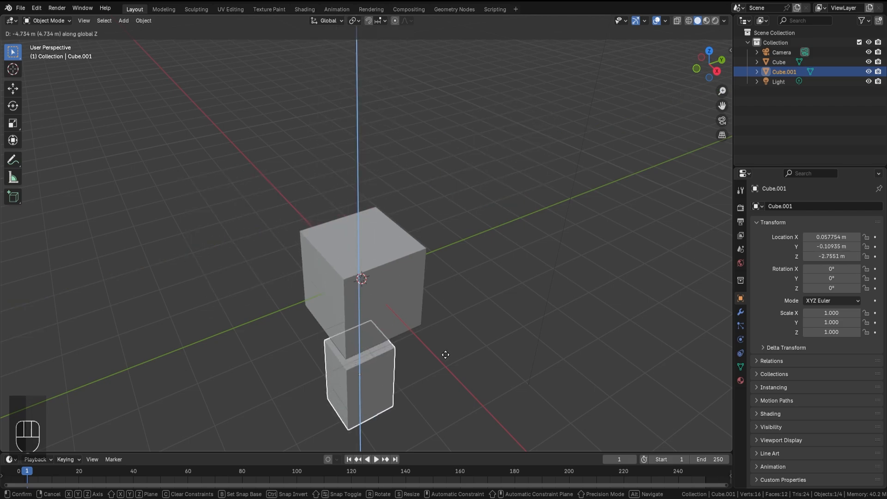
pyautogui.click(483, 180)
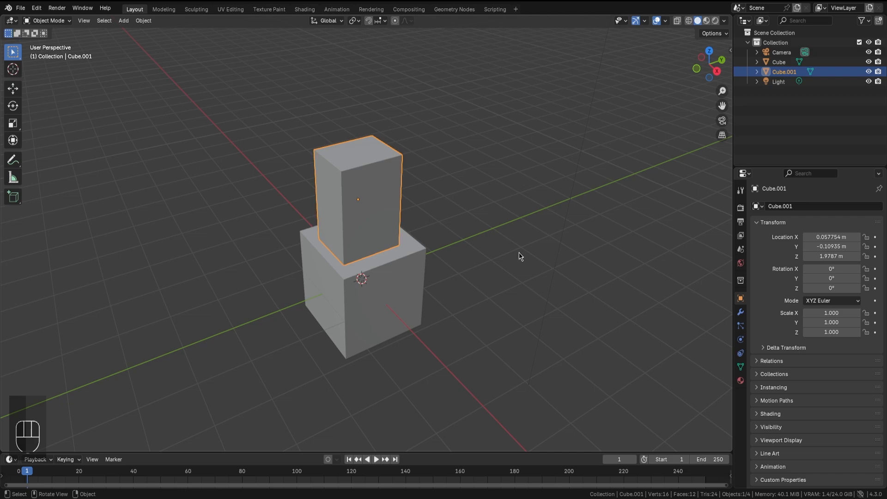
# Step: Move the upper box with the Z axis locked, by about -1.05 m in X and 0.98 m in Y
pyautogui.press('g')
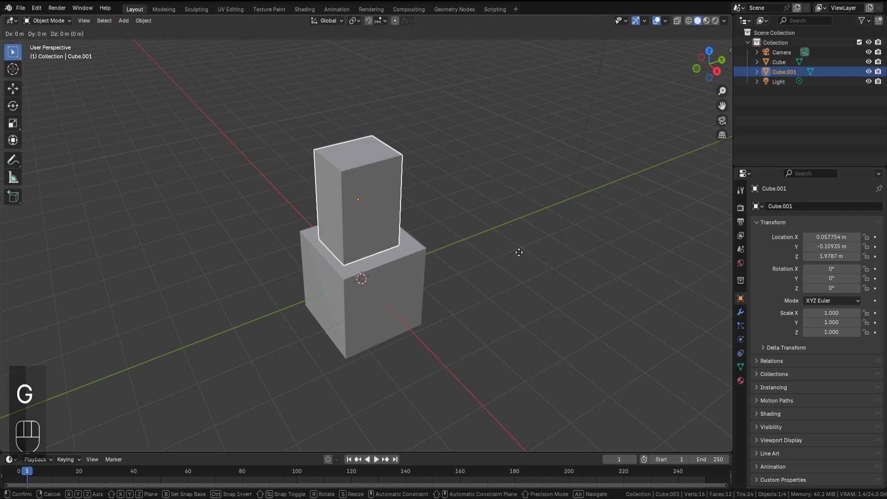
pyautogui.hotkey('shift', 'z')
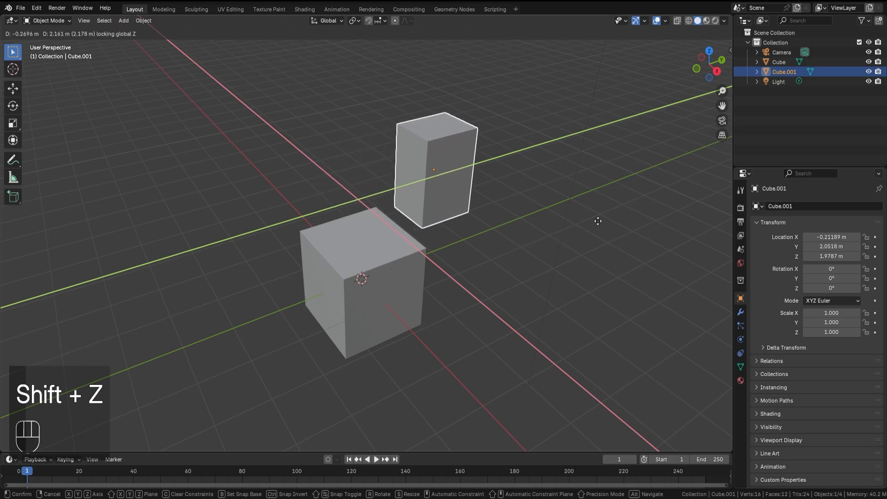
pyautogui.click(515, 198)
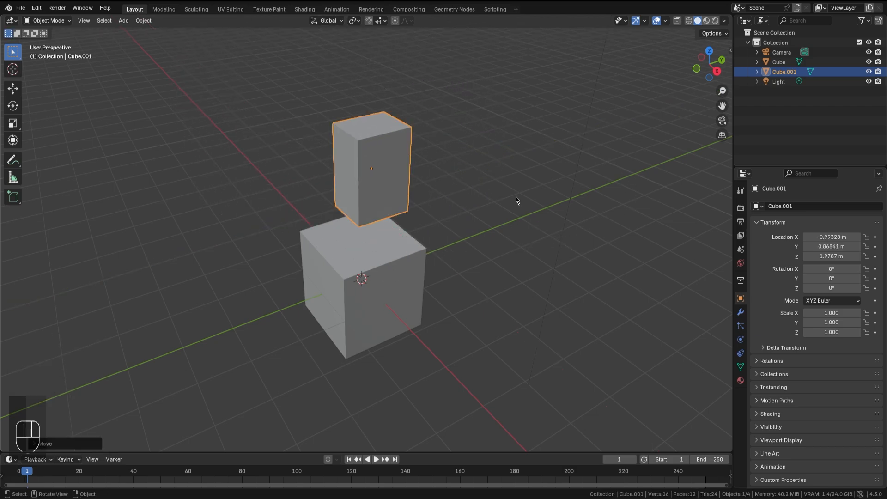
# Step: Try to rotate the upper box freely and around the X, Y and Z axes
pyautogui.press('r')
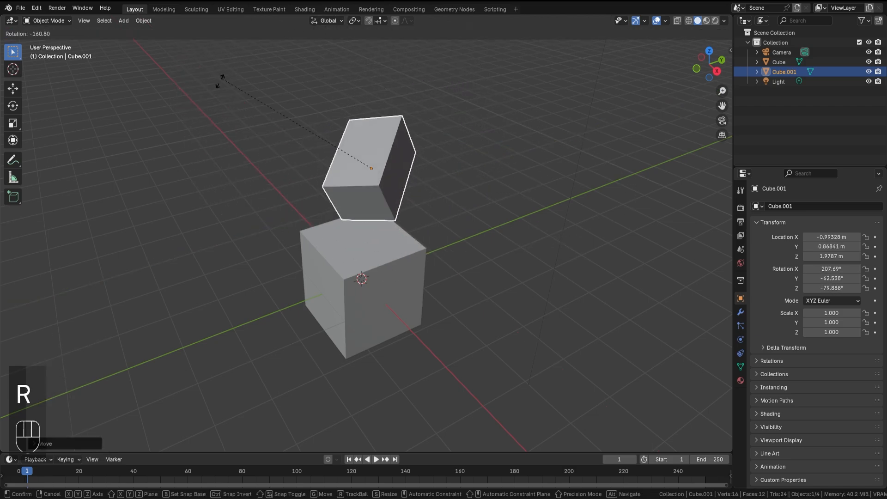
pyautogui.press('x')
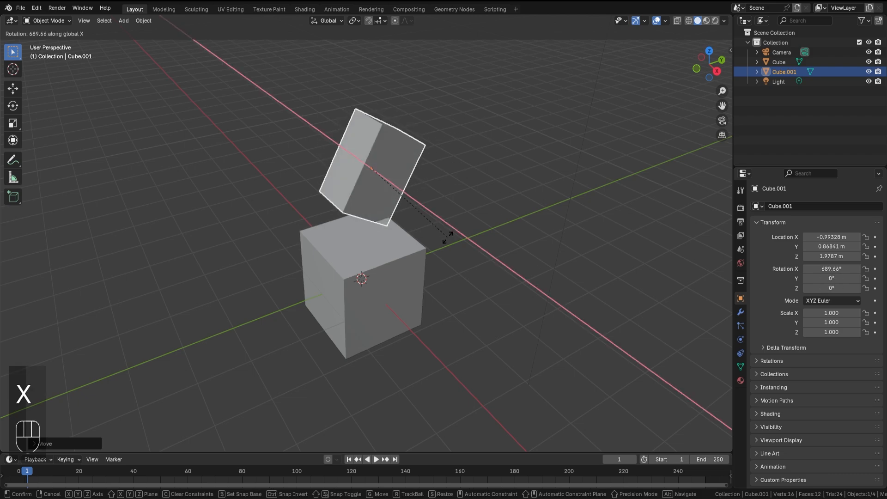
pyautogui.press('y')
pyautogui.press('z')
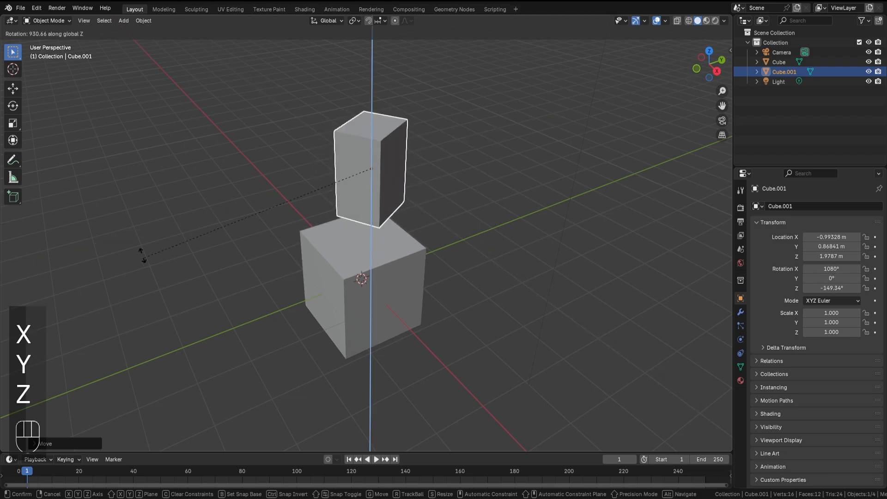
pyautogui.press('Escape')
# Step: Try to scale the upper box uniformly, along each single axis, and with the Z axis locked
pyautogui.press('s')
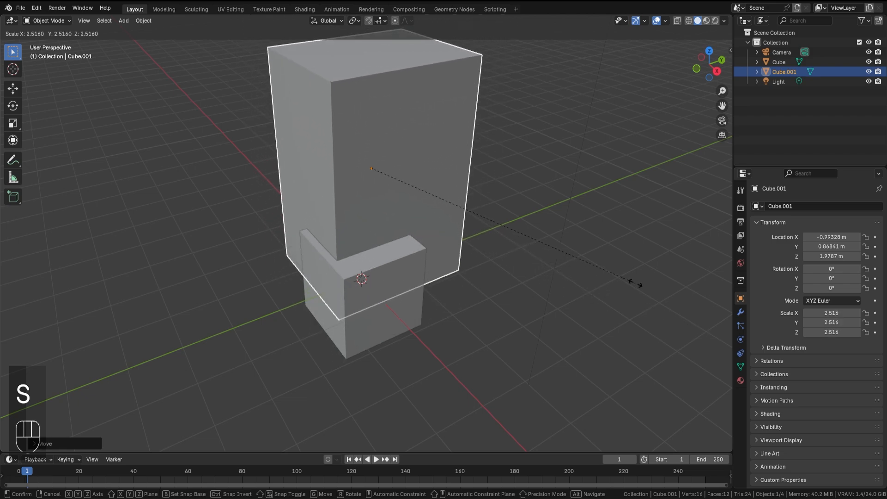
pyautogui.press('z')
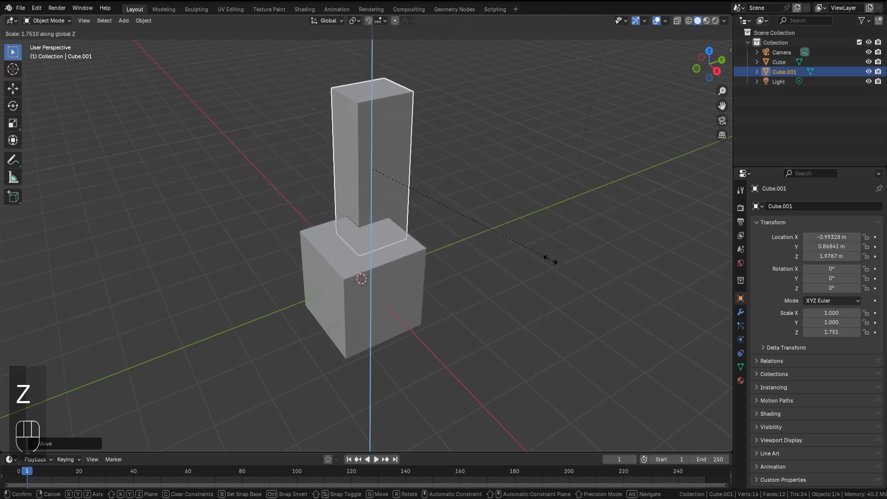
pyautogui.press('y')
pyautogui.press('x')
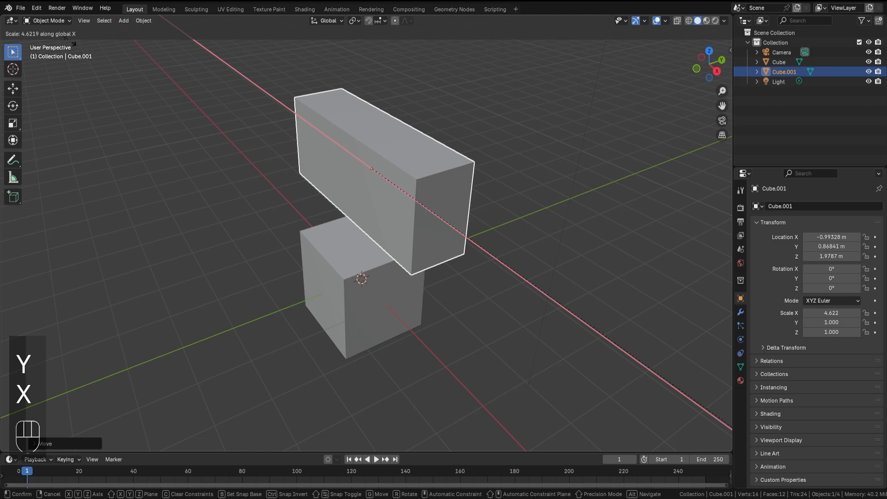
pyautogui.hotkey('shift', 'z')
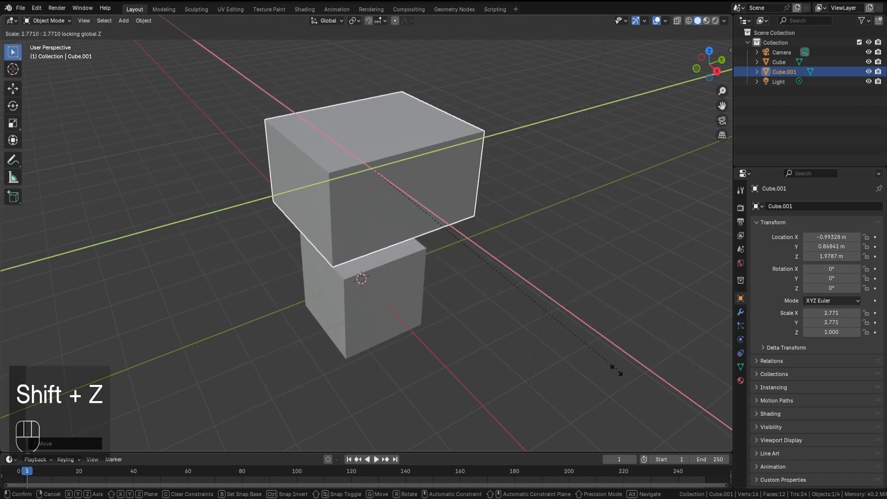
pyautogui.rightClick(422, 299)
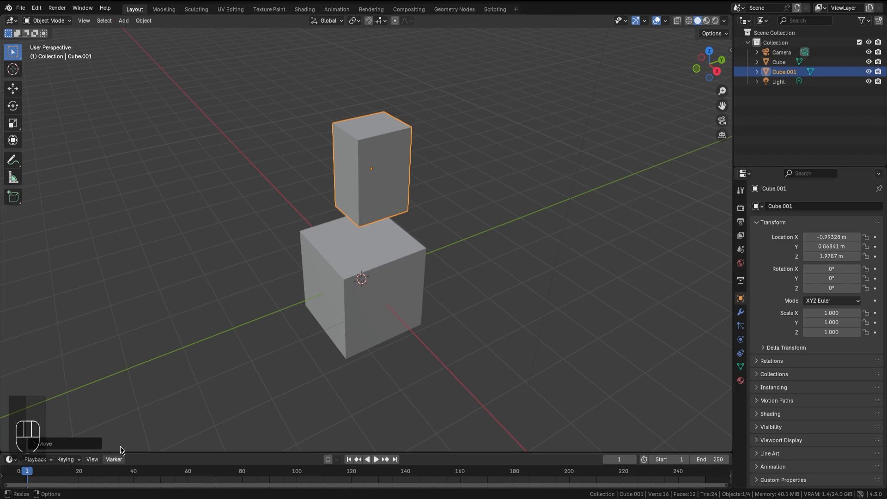
# Step: Adjust the last move of the upper box to -1.201 m in X and deselect the box
pyautogui.click(56, 444)
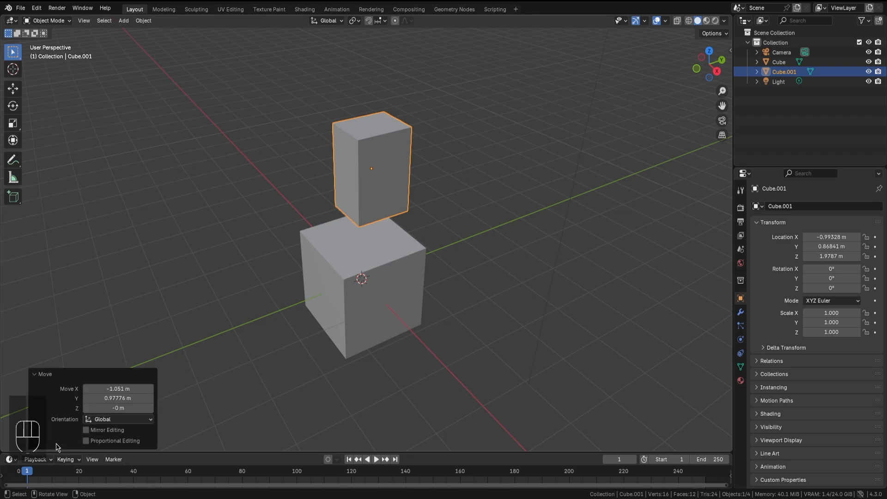
pyautogui.moveTo(105, 388)
pyautogui.mouseDown()
pyautogui.moveTo(117, 388)
pyautogui.moveTo(105, 388)
pyautogui.mouseUp()
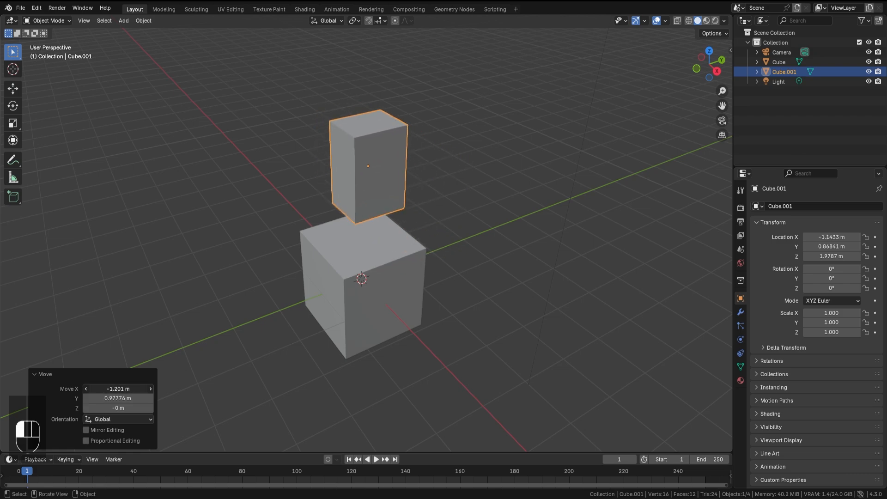
pyautogui.click(105, 309)
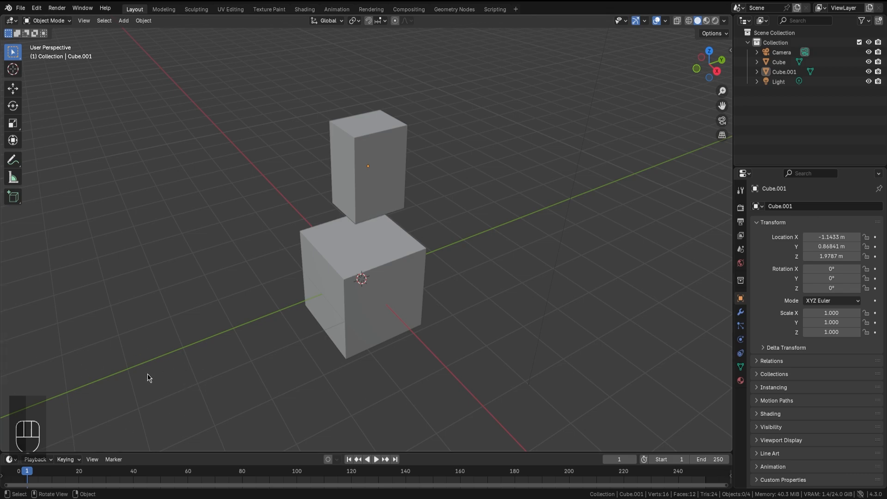
# Step: Switch the main area to the Image Editor and open untitled1.png from the Documents folder
pyautogui.click(18, 22)
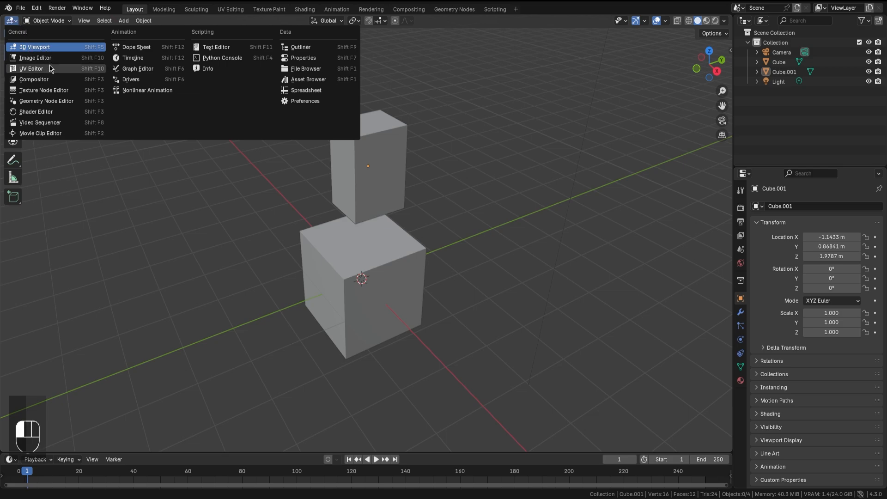
pyautogui.click(35, 58)
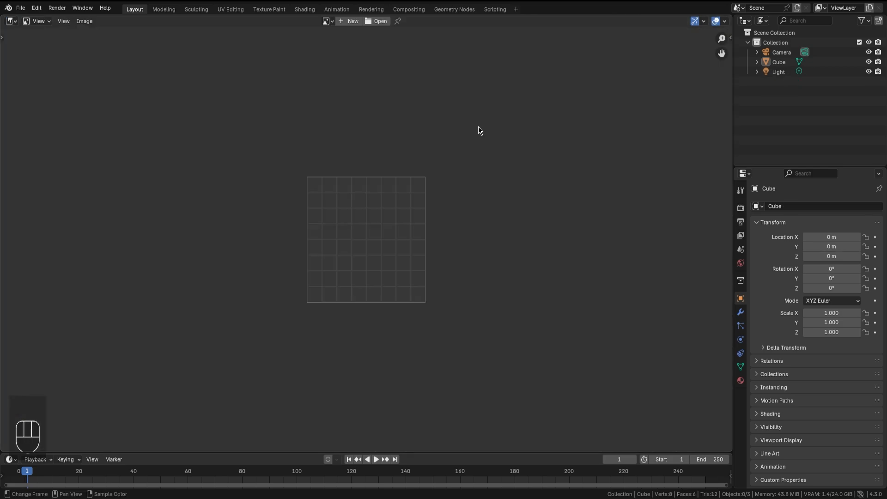
pyautogui.click(376, 21)
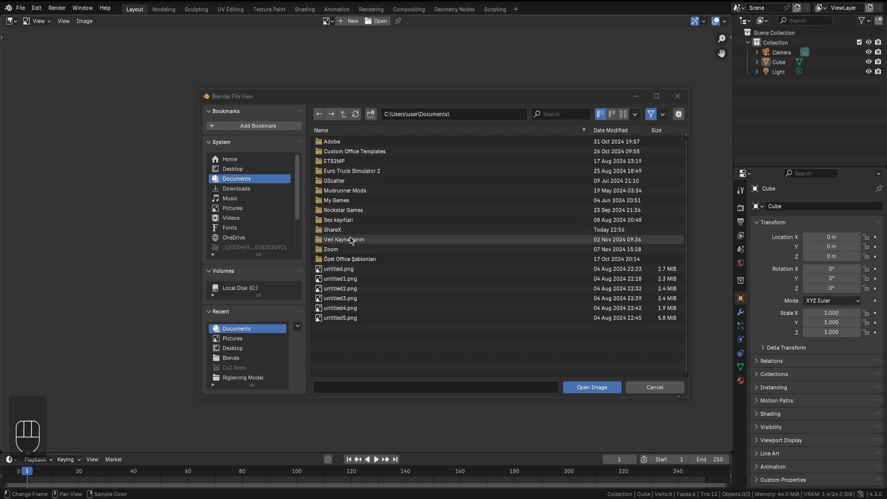
pyautogui.click(342, 279)
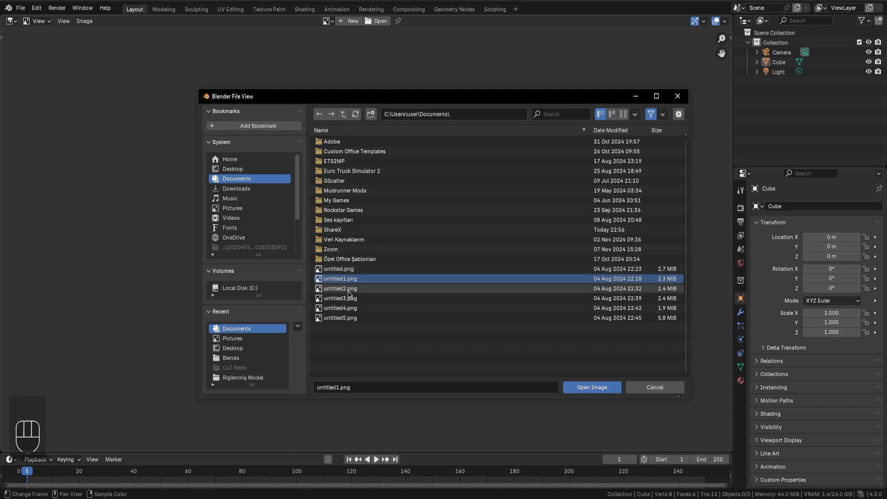
pyautogui.click(584, 388)
pyautogui.keyDown('ctrl'); pyautogui.moveTo(523, 277); pyautogui.dragTo(480, 296, button='middle'); pyautogui.keyUp('ctrl')
pyautogui.moveTo(314, 275); pyautogui.dragTo(334, 271, button='middle')
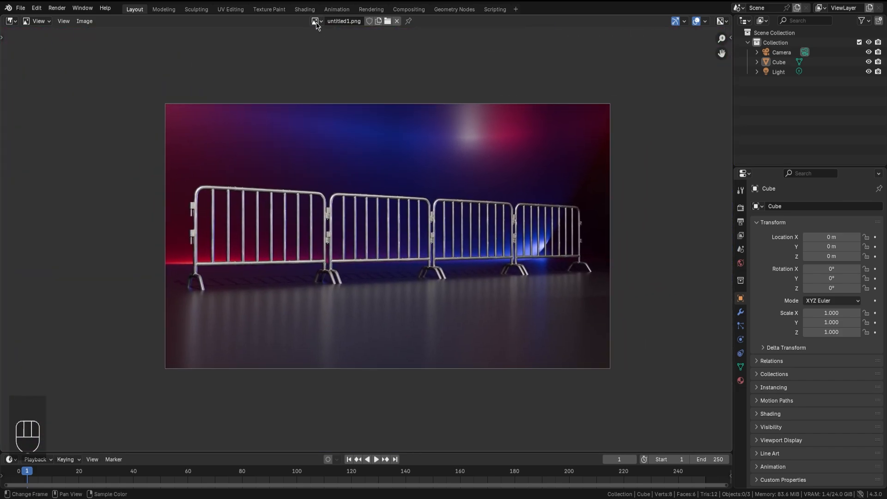
# Step: Unlink untitled1.png from the Image Editor and open the settings for creating a new image
pyautogui.click(315, 21)
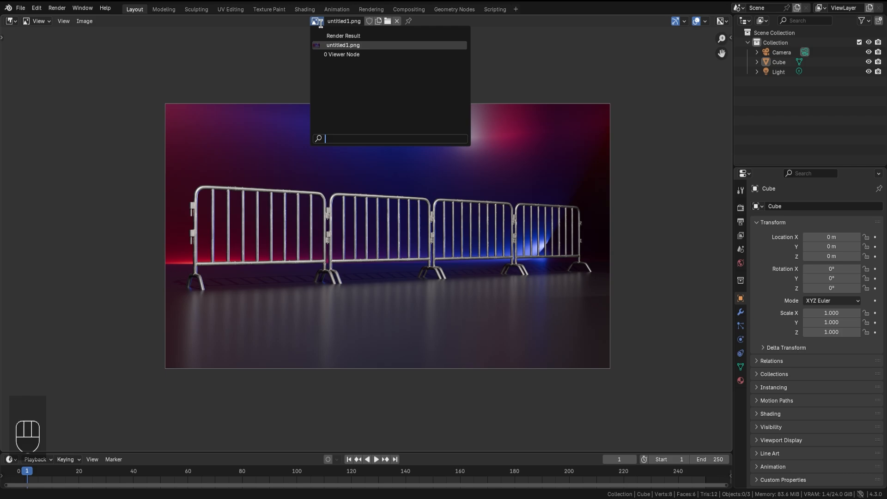
pyautogui.click(397, 21)
pyautogui.click(353, 21)
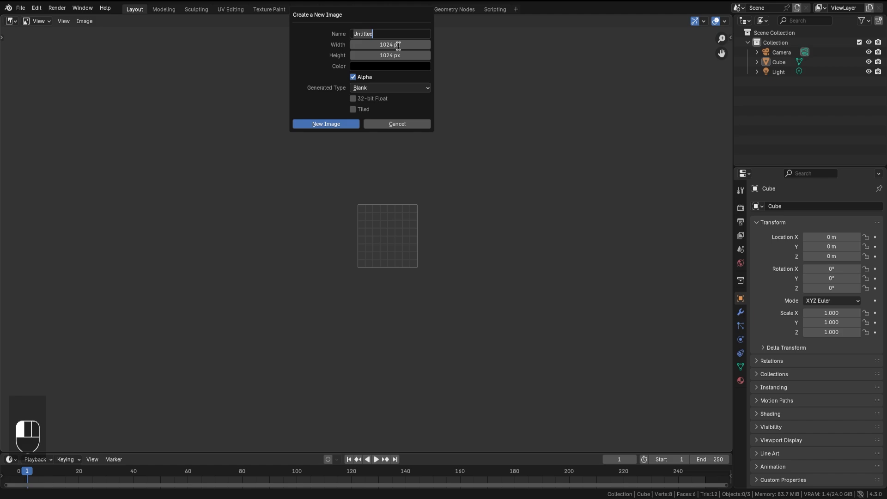
# Step: Switch the main area to the UV Editor and look over its empty UV grid
pyautogui.click(11, 21)
pyautogui.click(49, 73)
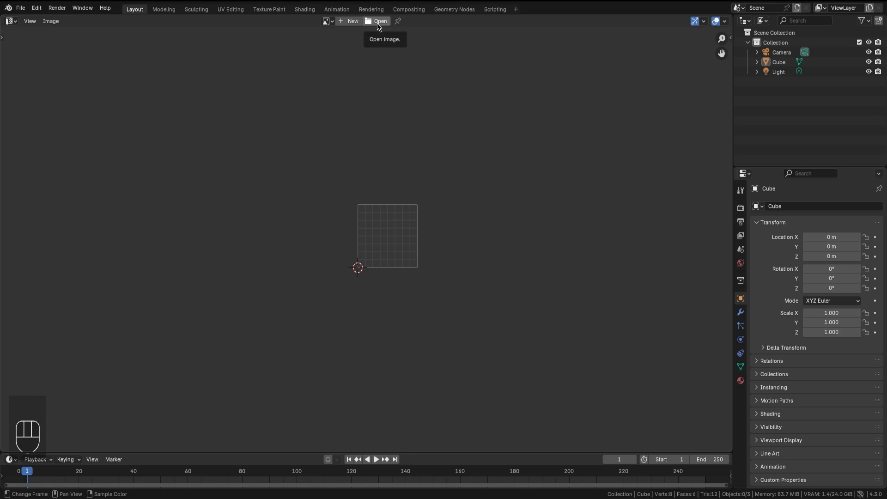
pyautogui.keyDown('ctrl'); pyautogui.moveTo(463, 346); pyautogui.dragTo(465, 285, button='middle'); pyautogui.keyUp('ctrl')
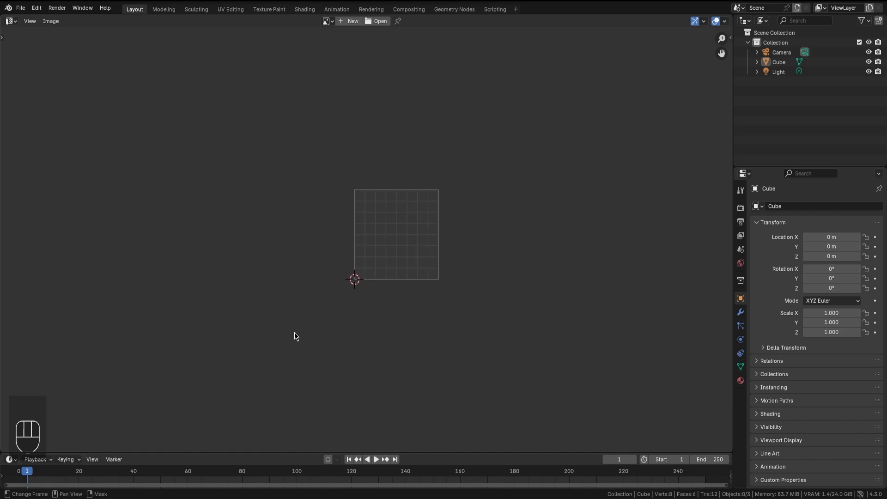
# Step: Show the Compositor in the main area, followed by the Shader Editor with the cube's material nodes
pyautogui.click(10, 21)
pyautogui.click(26, 85)
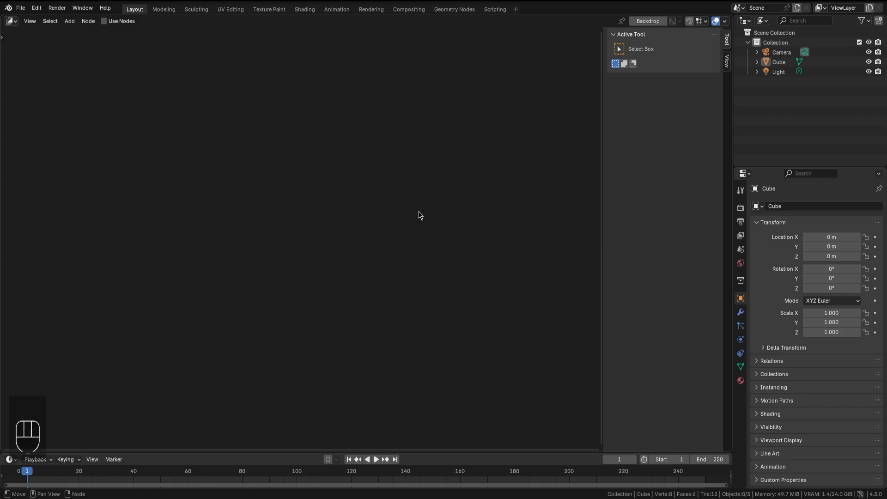
pyautogui.click(12, 21)
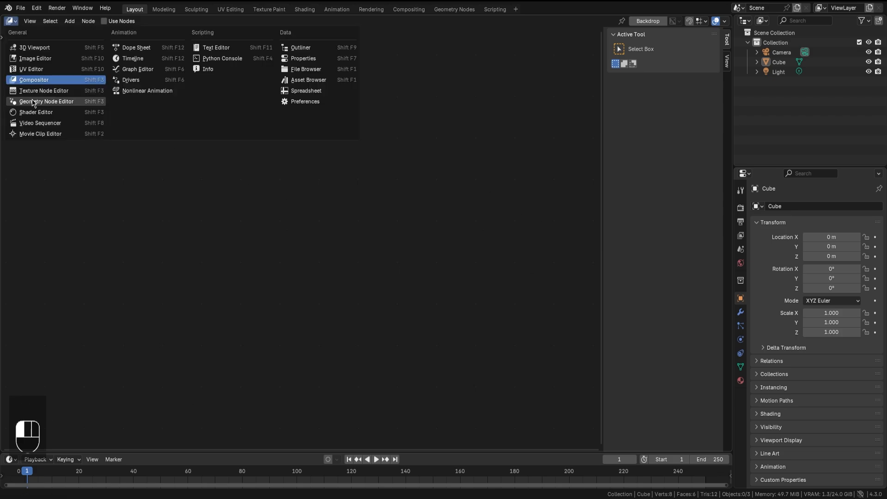
pyautogui.click(59, 112)
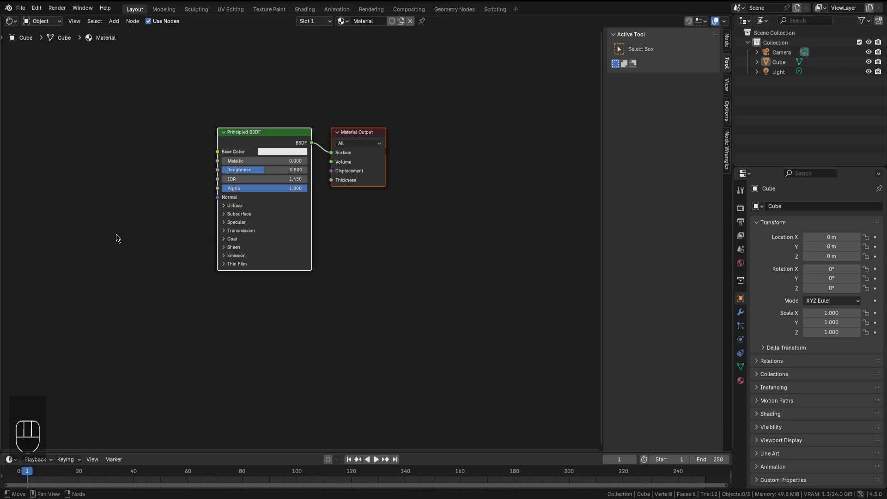
# Step: Show the Video Sequencer in the main area and replace it with the Dope Sheet
pyautogui.hotkey('shift', 'F8')
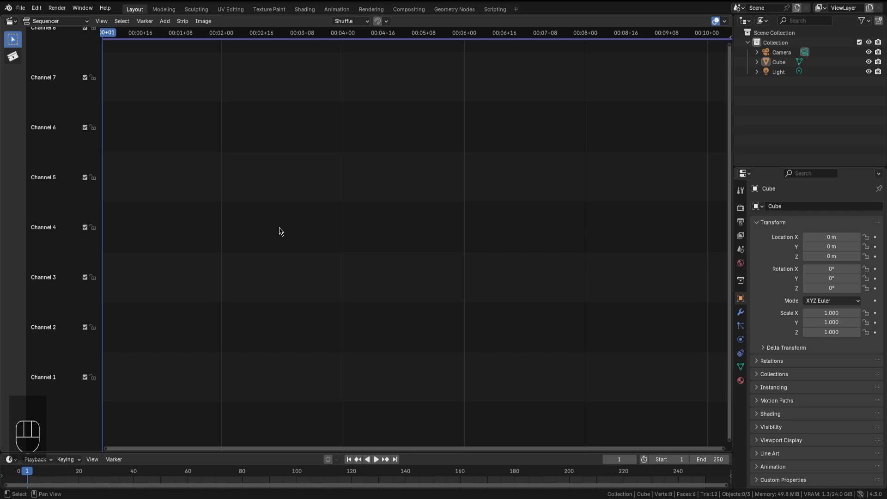
pyautogui.click(11, 21)
pyautogui.click(138, 46)
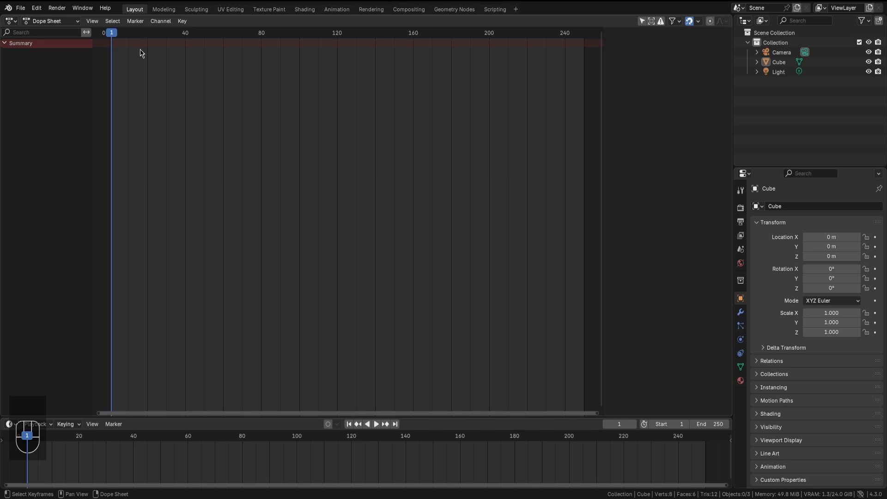
# Step: Join the Dope Sheet and Timeline areas into one and switch the merged area to the Graph Editor
pyautogui.rightClick(271, 417)
pyautogui.click(268, 440)
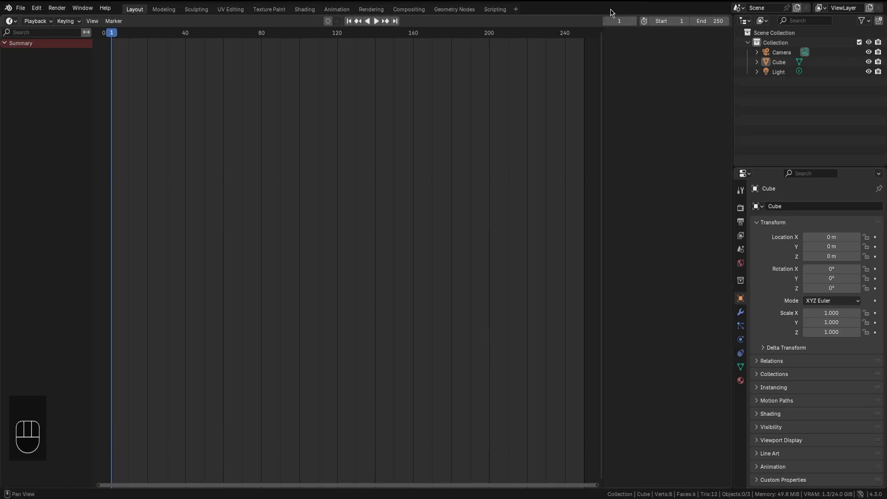
pyautogui.hotkey('ctrl', 'Tab')
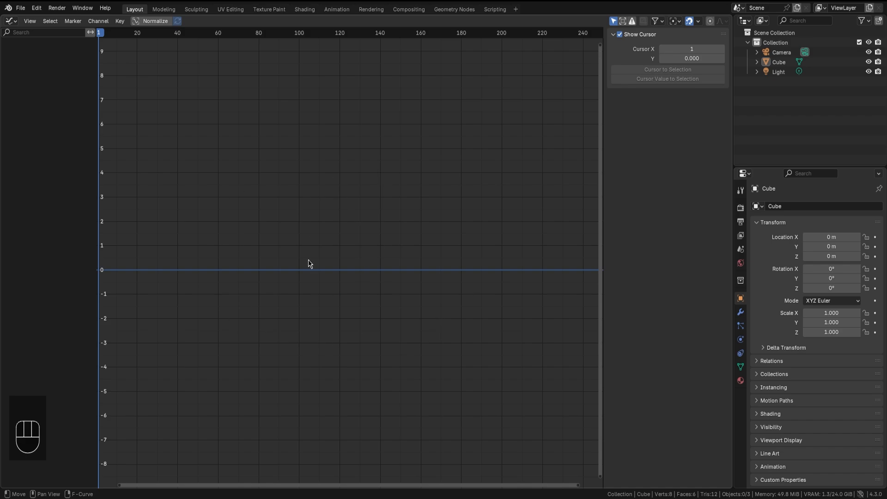
# Step: Switch the main area to the Text Editor, create a new text block and write "Merhaba" in it
pyautogui.click(10, 21)
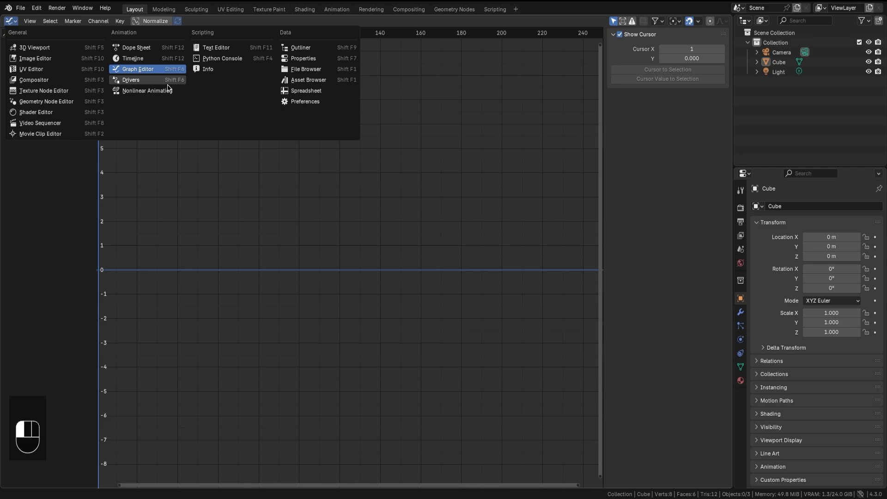
pyautogui.click(221, 47)
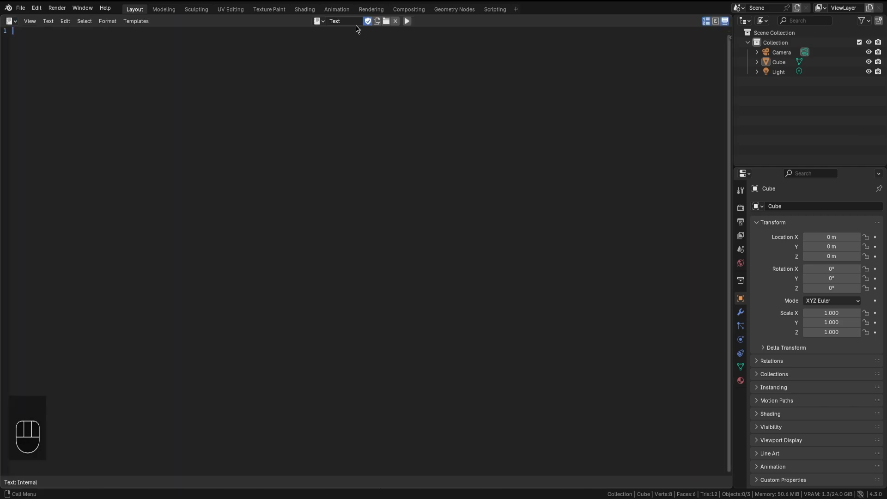
pyautogui.click(163, 39)
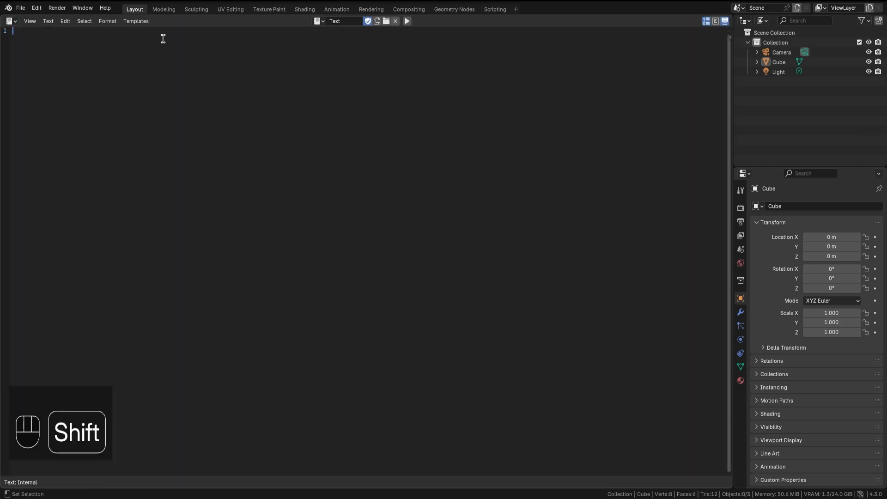
pyautogui.write('Merhaba')
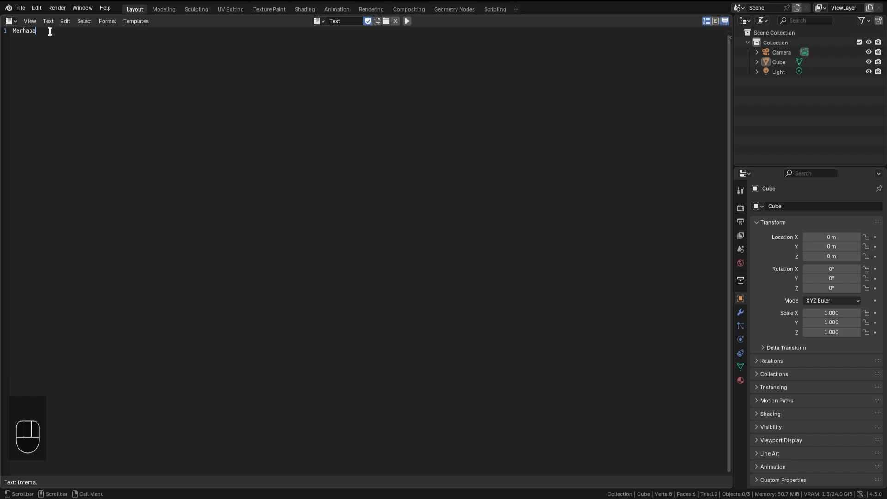
pyautogui.moveTo(49, 31); pyautogui.dragTo(11, 31)
pyautogui.click(61, 35)
# Step: Switch the main area to the Outliner and maximize it to fill the whole window
pyautogui.click(11, 21)
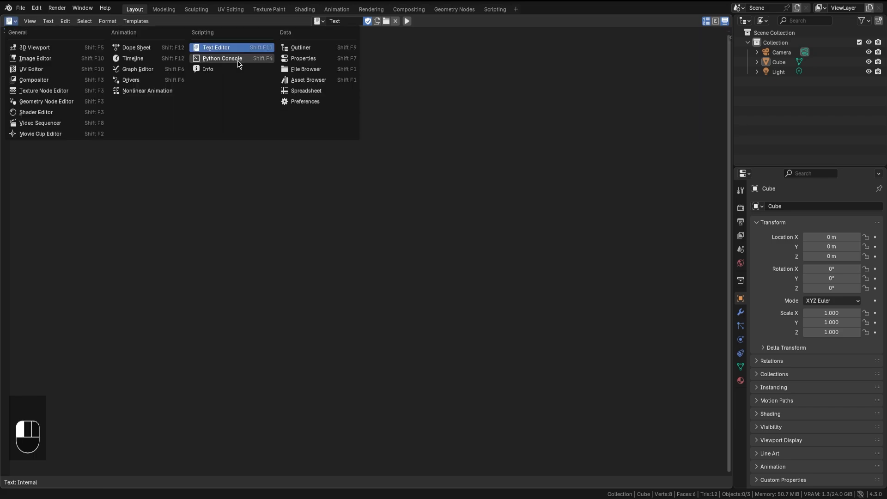
pyautogui.click(307, 48)
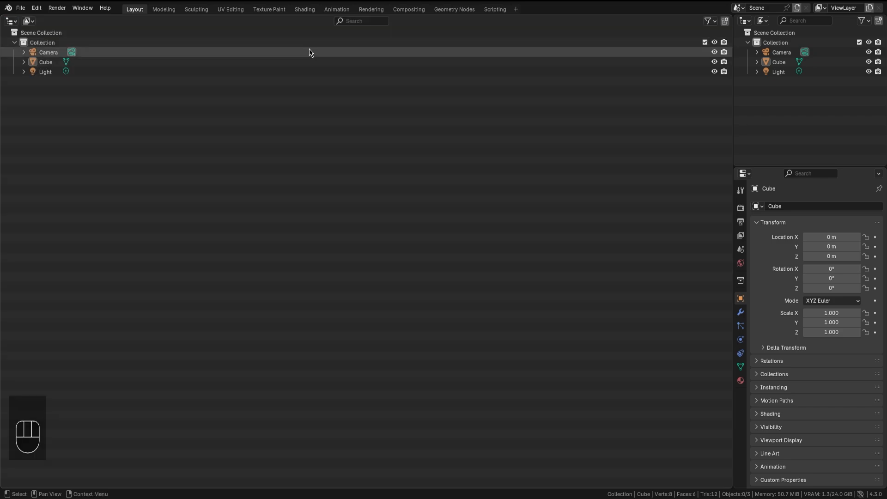
pyautogui.hotkey('ctrl', 'space')
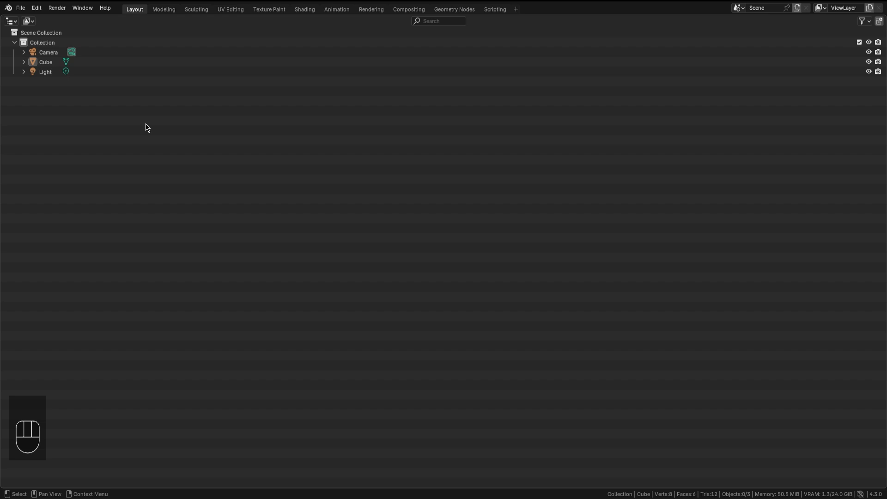
# Step: Select the Light, Camera and Cube one at a time in the Outliner, ending on the Light, and clear the selection
pyautogui.click(52, 71)
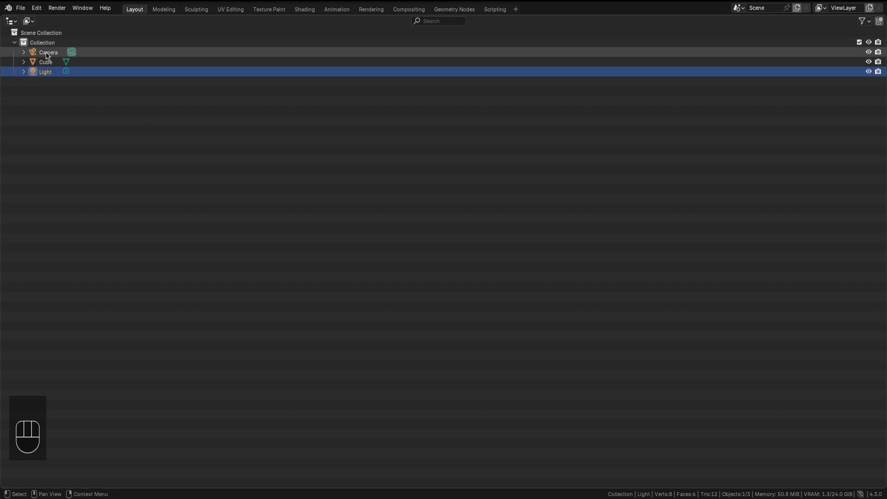
pyautogui.click(56, 54)
pyautogui.click(43, 62)
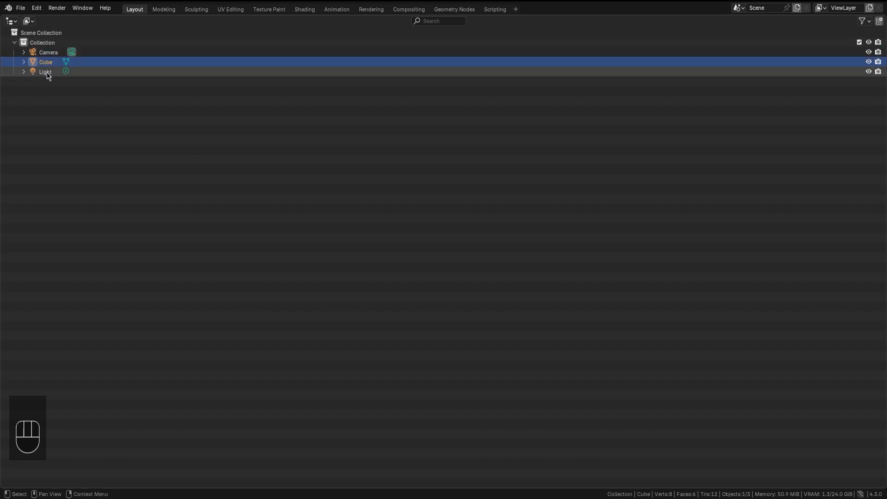
pyautogui.click(45, 72)
pyautogui.click(50, 97)
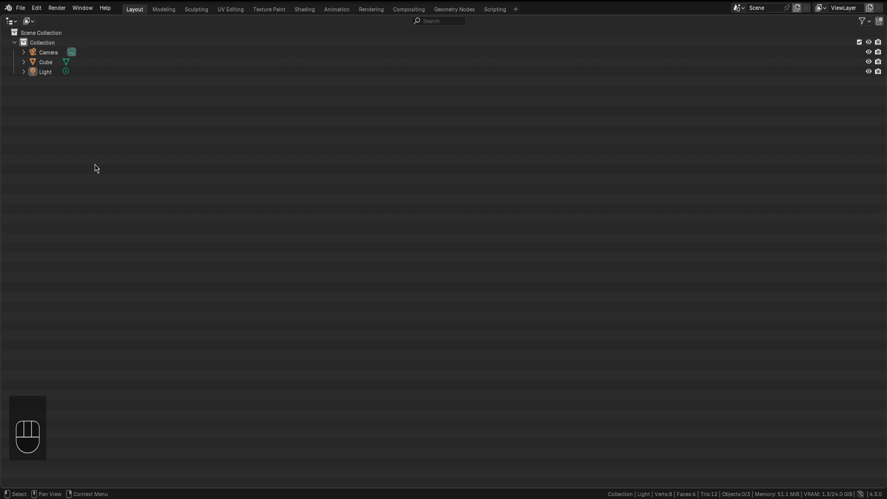
# Step: Set the Outliner's display mode to Blender File and examine the contents of the Lights, Materials and Meshes categories
pyautogui.click(29, 21)
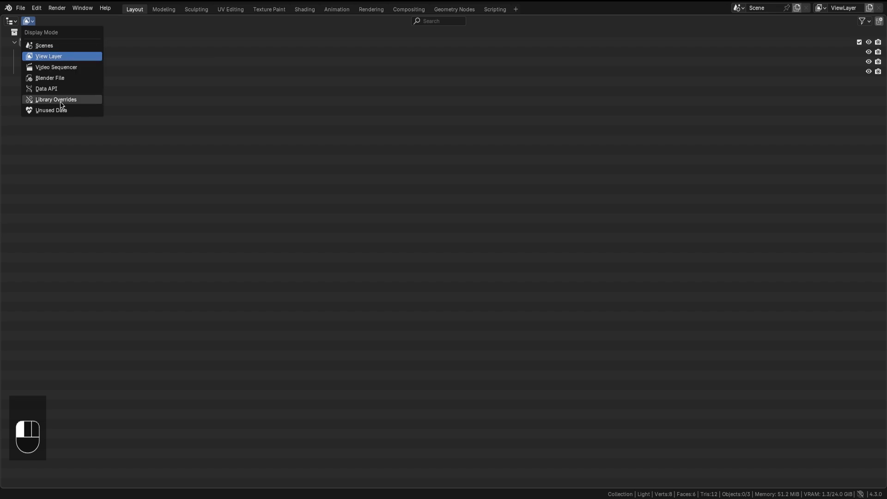
pyautogui.click(64, 82)
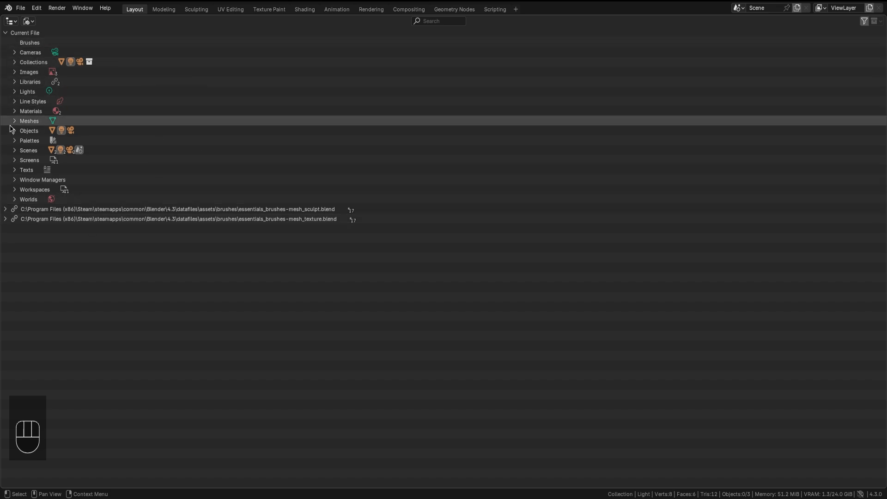
pyautogui.click(15, 92)
pyautogui.click(15, 92)
pyautogui.click(14, 112)
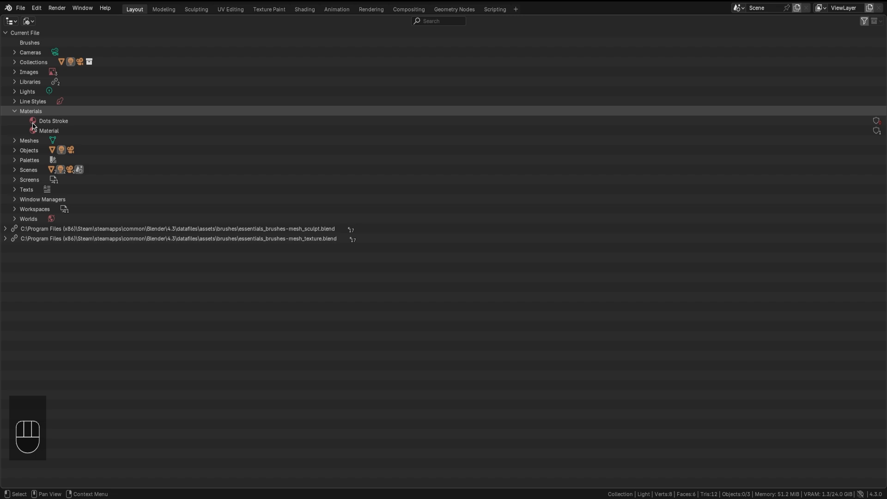
pyautogui.click(14, 112)
pyautogui.click(14, 120)
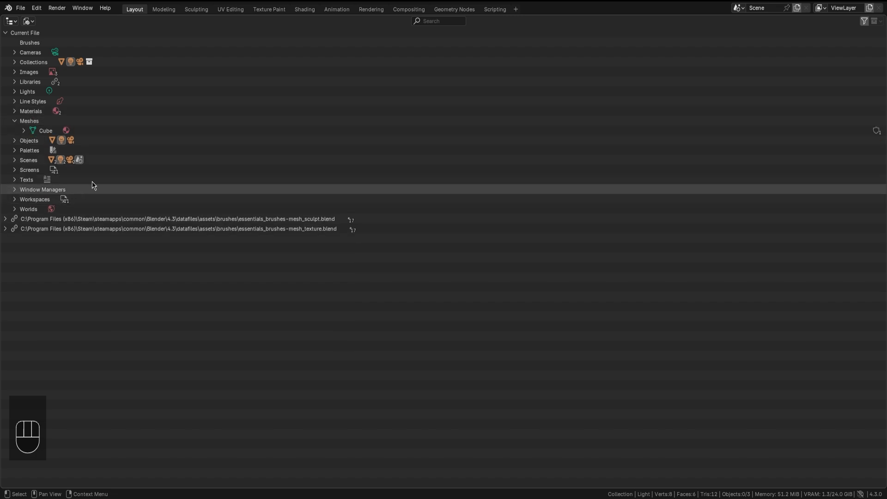
pyautogui.click(14, 121)
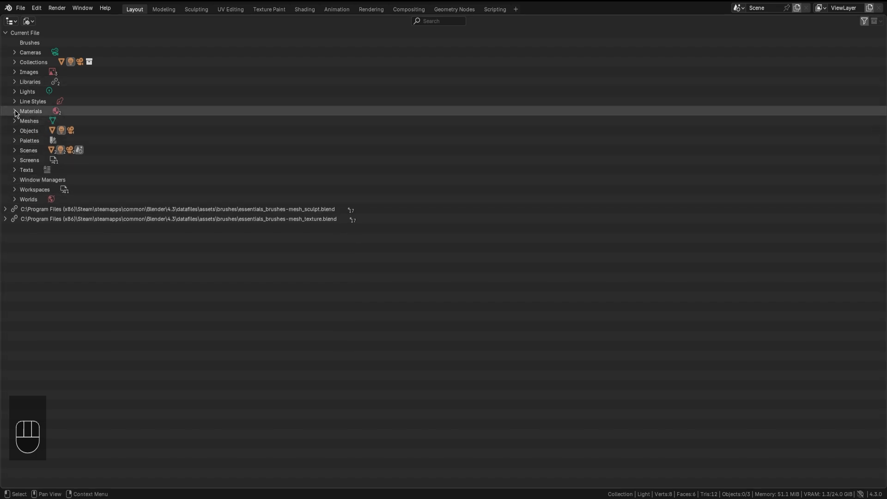
pyautogui.click(14, 111)
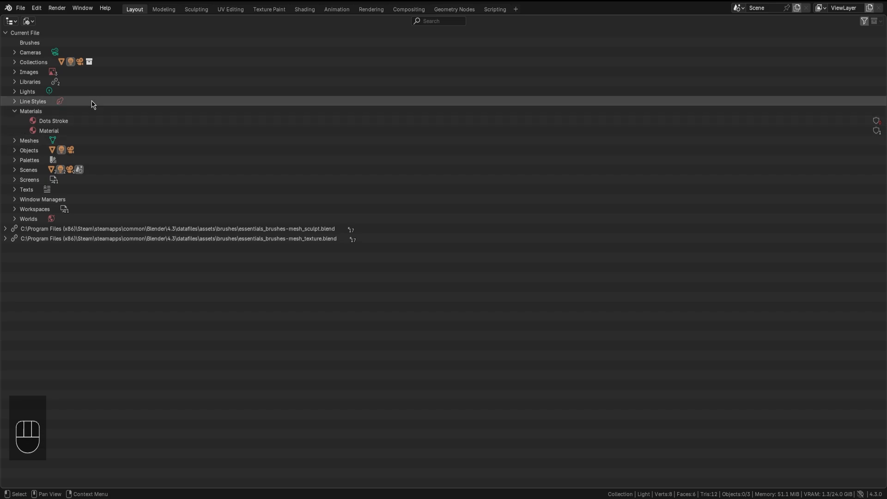
# Step: Start a new General file without saving the current one
pyautogui.click(20, 8)
pyautogui.moveTo(33, 18)
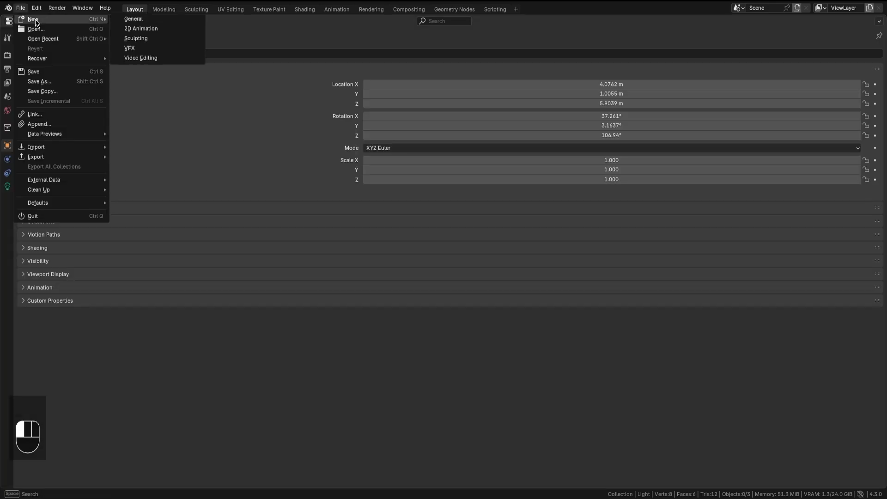
pyautogui.click(136, 19)
pyautogui.click(461, 268)
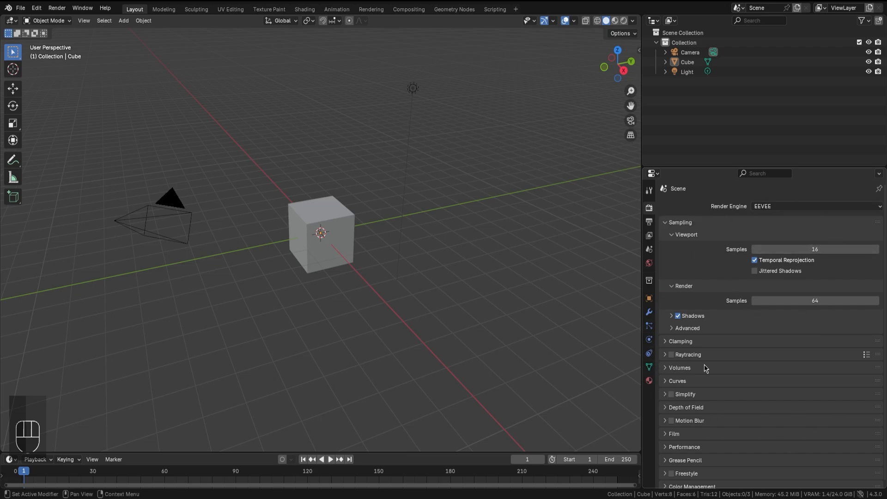
# Step: Show the Output properties and look over the available file formats for rendered output
pyautogui.click(650, 224)
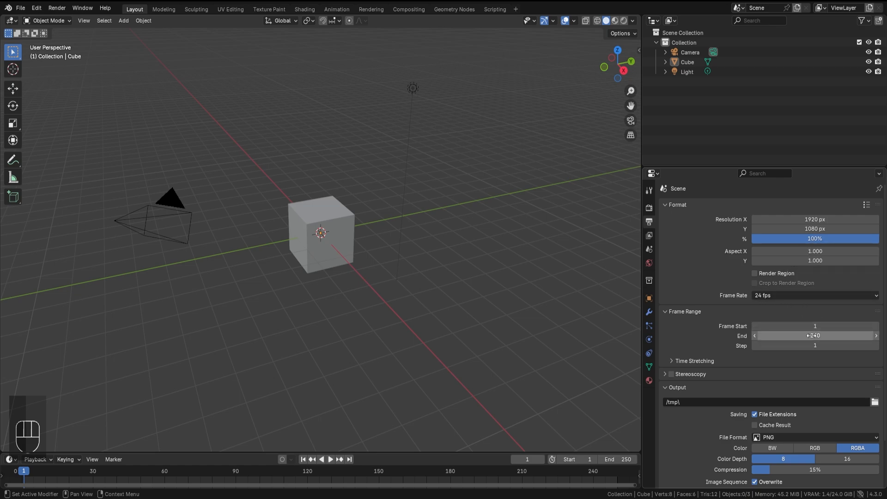
pyautogui.scroll(-3, 821, 389)
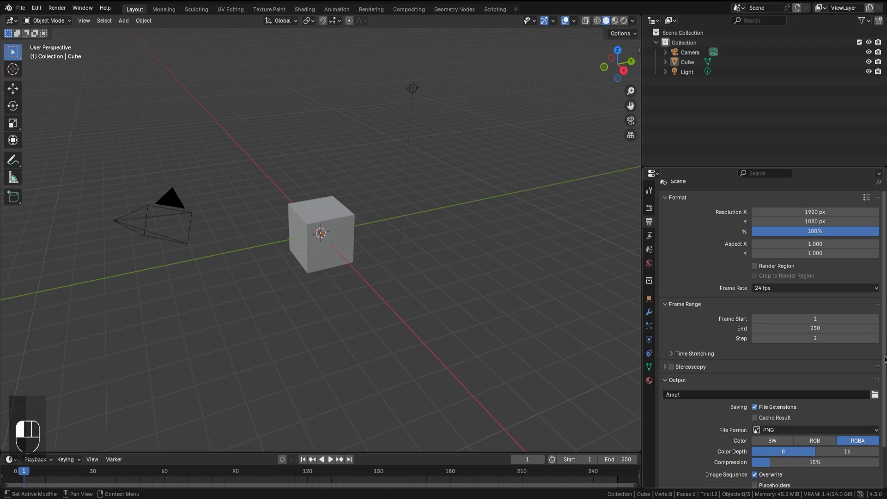
pyautogui.click(817, 389)
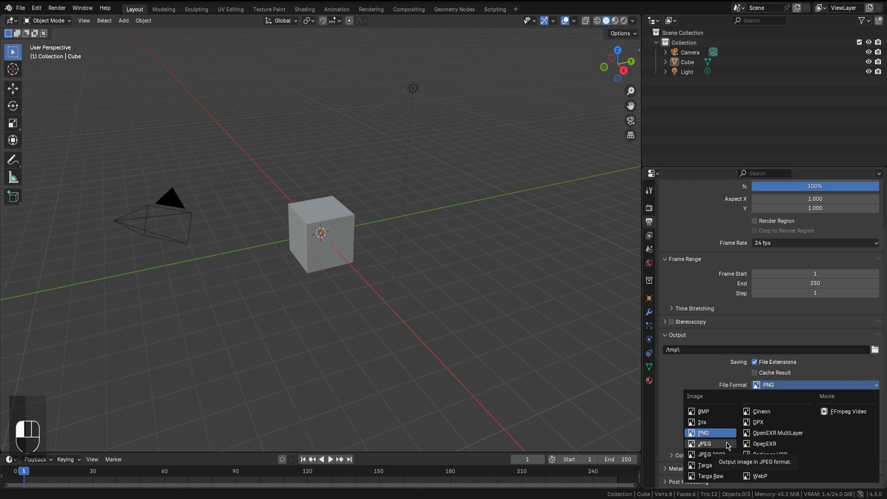
# Step: Look over the View Layer passes and the Scene's Units settings, including the available length units
pyautogui.click(649, 235)
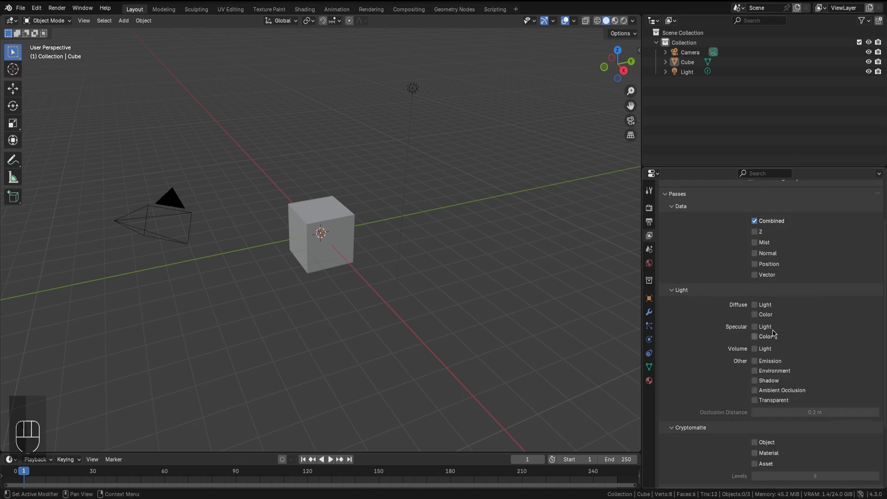
pyautogui.click(649, 249)
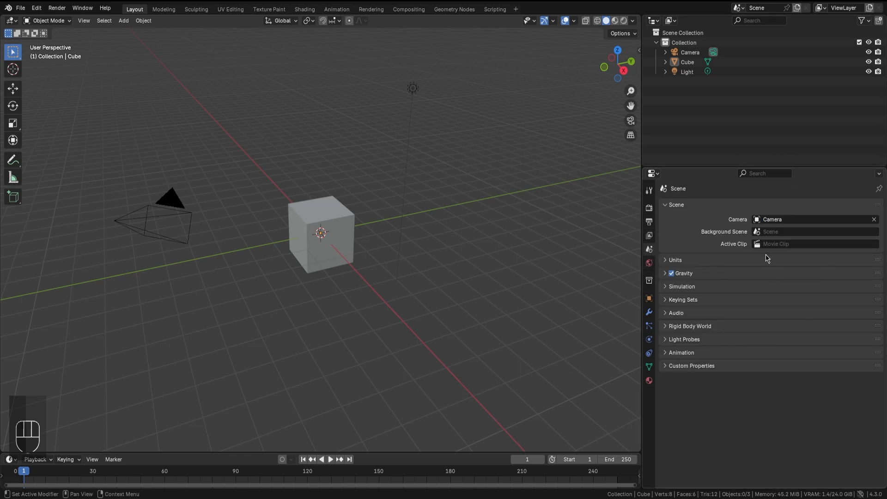
pyautogui.click(665, 259)
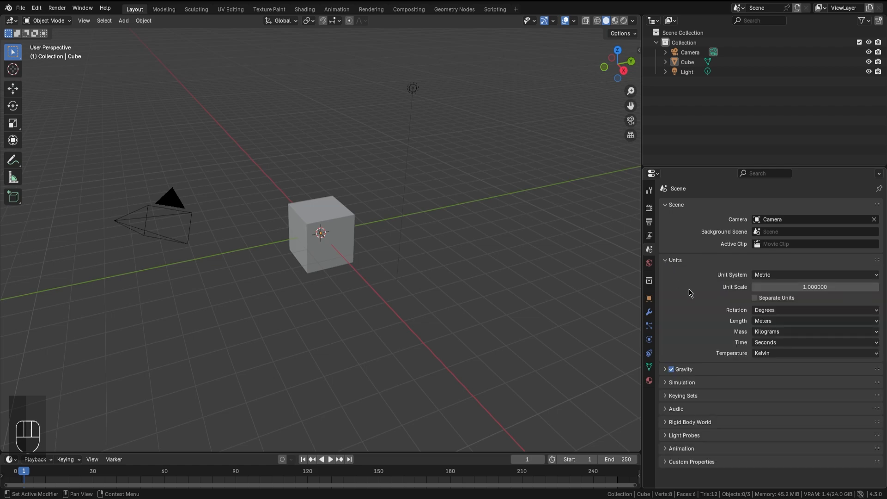
pyautogui.click(758, 321)
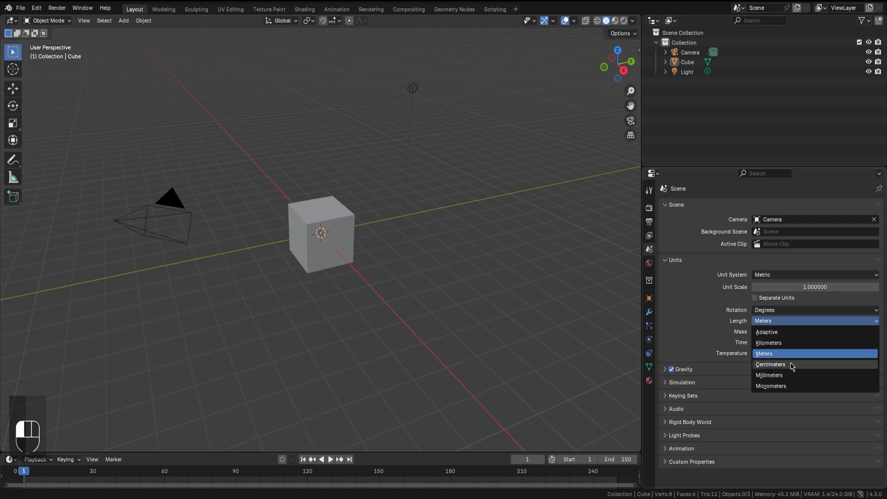
# Step: Go through the World and Collection properties and the cube's Object properties
pyautogui.click(650, 264)
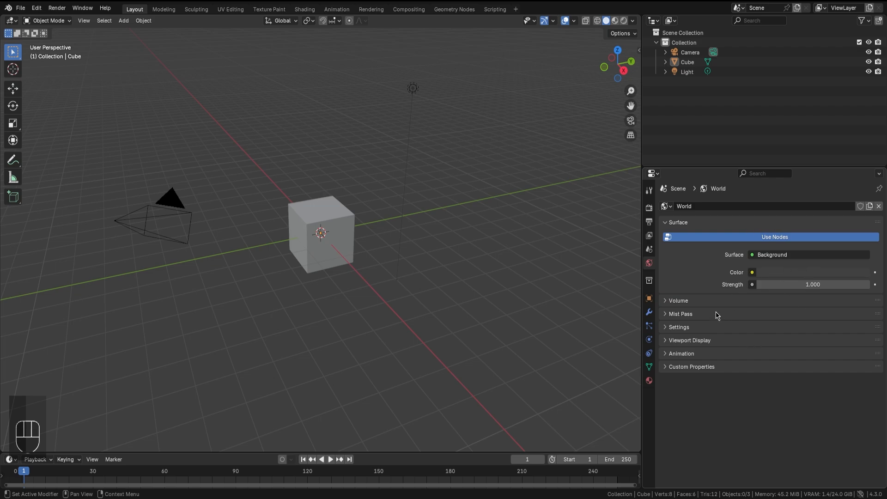
pyautogui.click(649, 280)
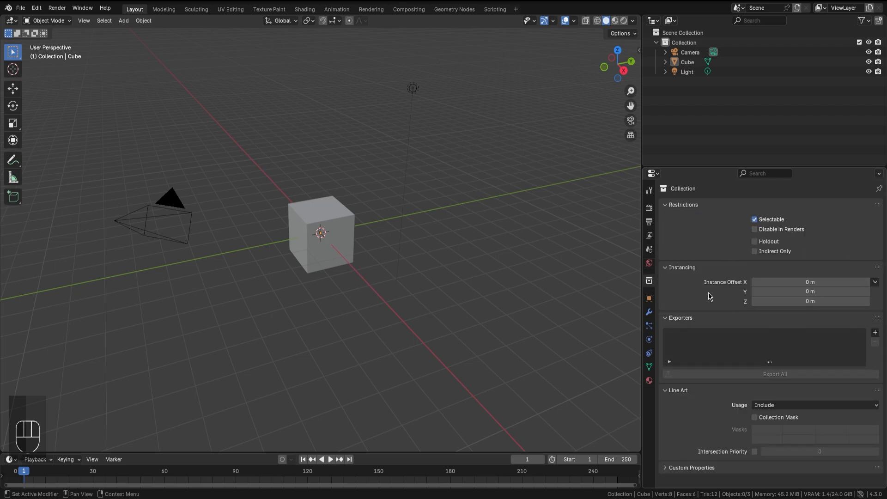
pyautogui.click(649, 298)
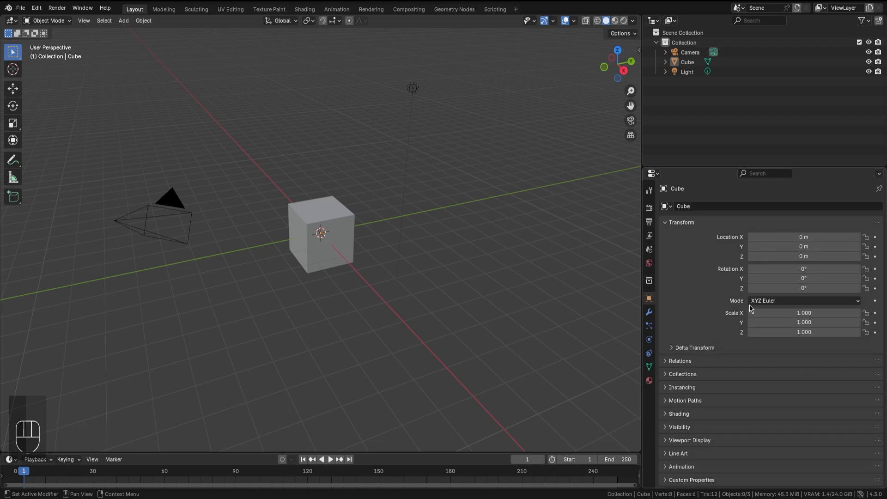
# Step: Show the cube's Modifier properties and look over the modifier categories available to add, such as Edit, Generate, Deform and Normals
pyautogui.click(650, 312)
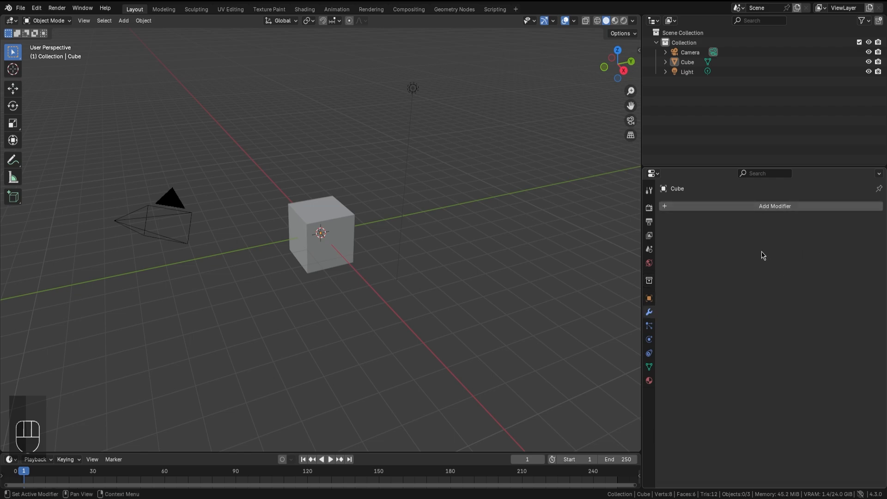
pyautogui.click(769, 206)
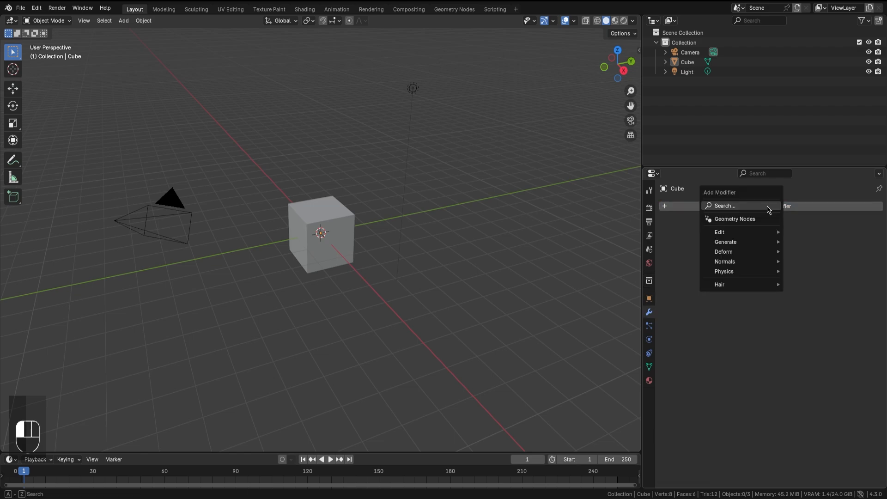
pyautogui.moveTo(756, 235)
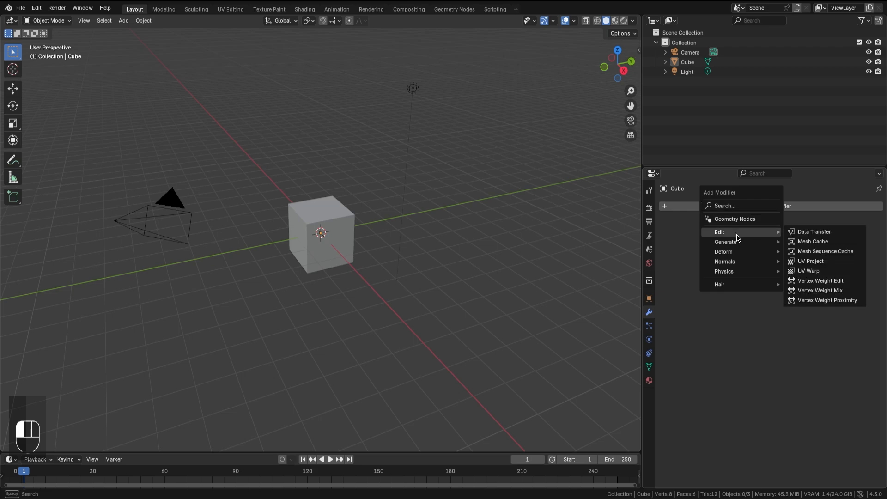
pyautogui.moveTo(738, 264)
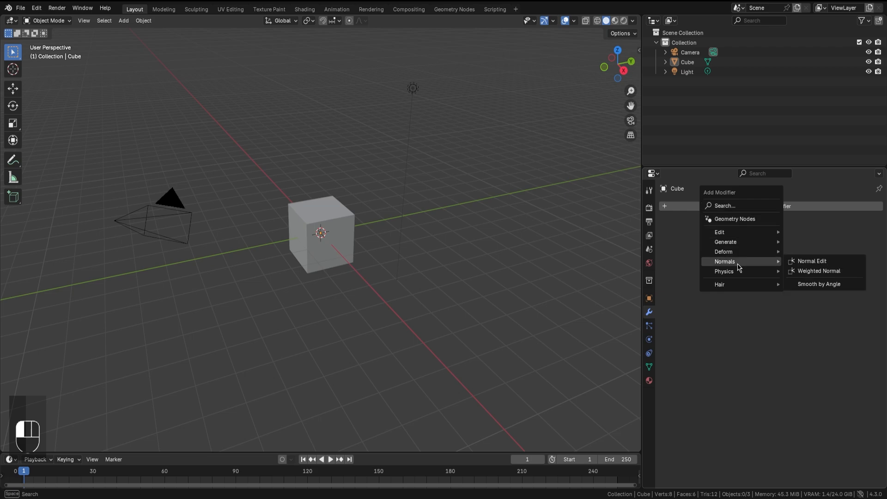
pyautogui.moveTo(728, 285)
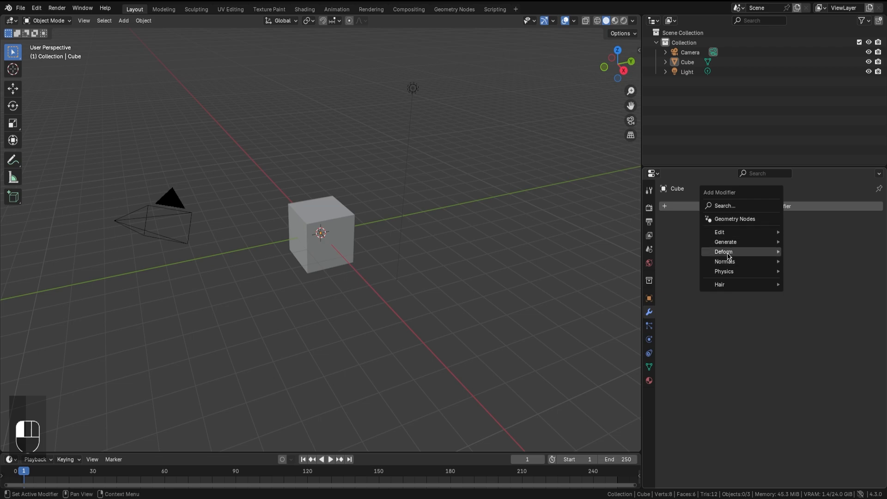
# Step: Go through the cube's Particle, Physics, Constraint, Data and Material properties, including the list of available object constraints
pyautogui.click(648, 326)
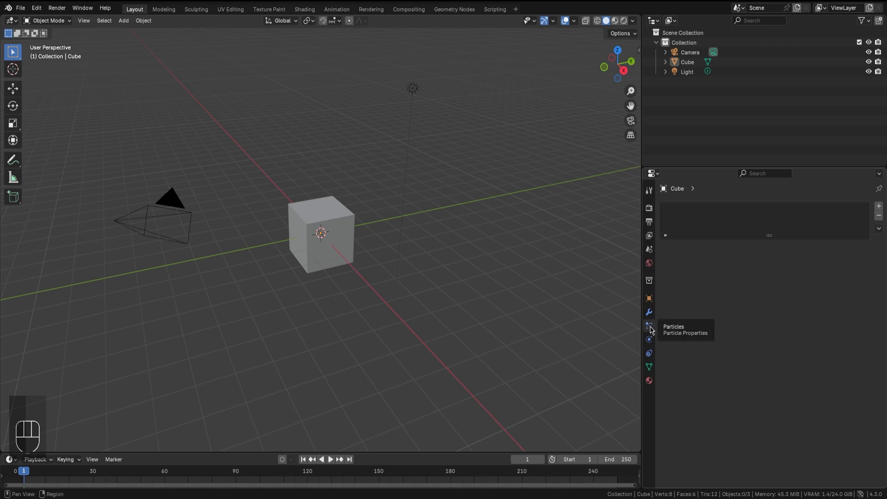
pyautogui.click(649, 339)
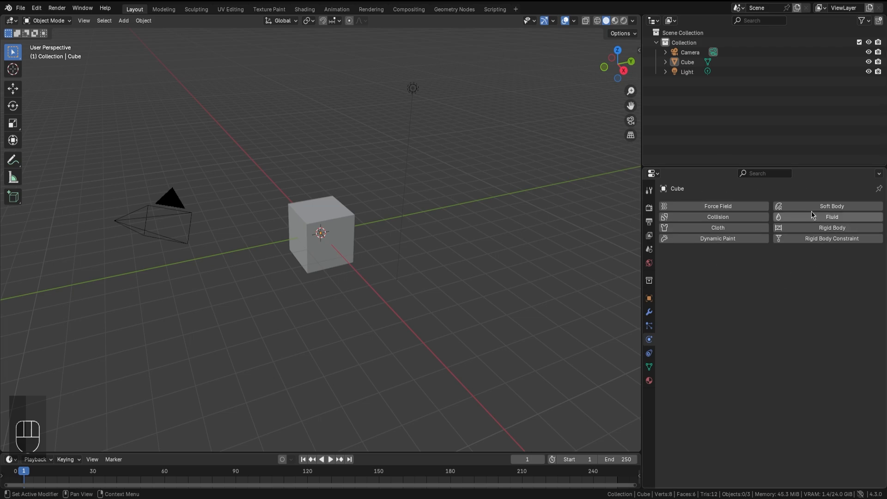
pyautogui.click(649, 353)
pyautogui.click(770, 206)
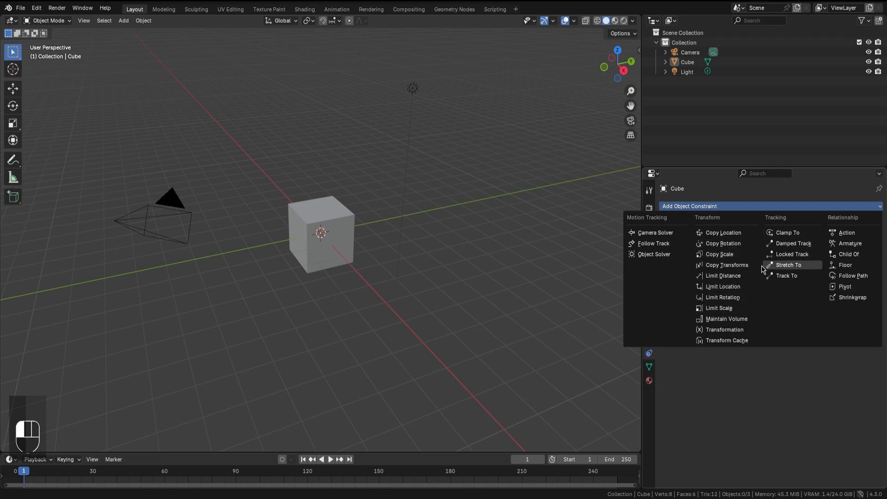
pyautogui.click(649, 367)
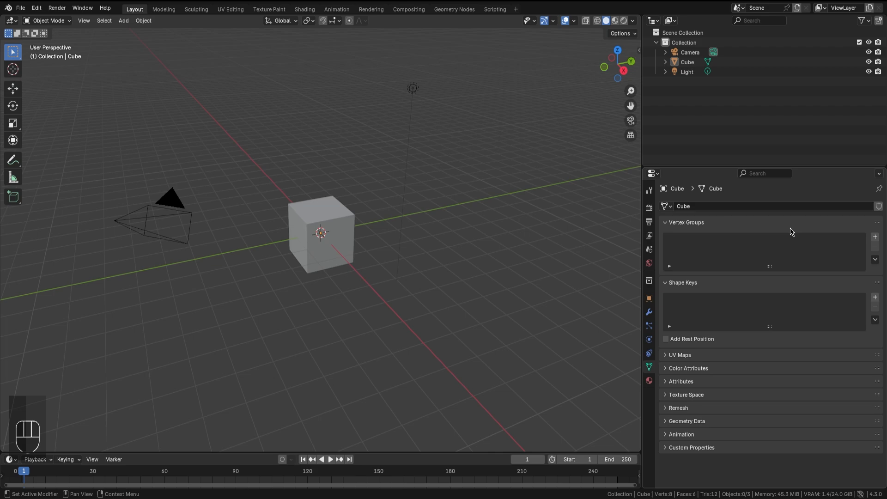
pyautogui.click(649, 382)
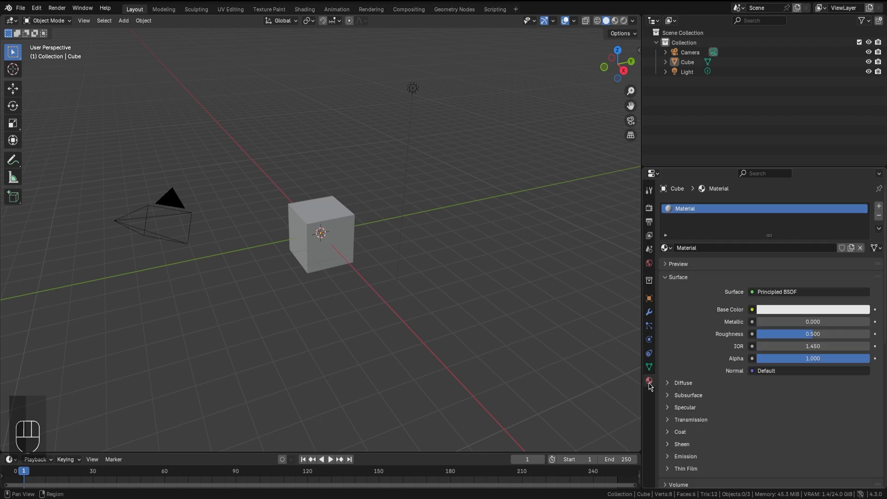